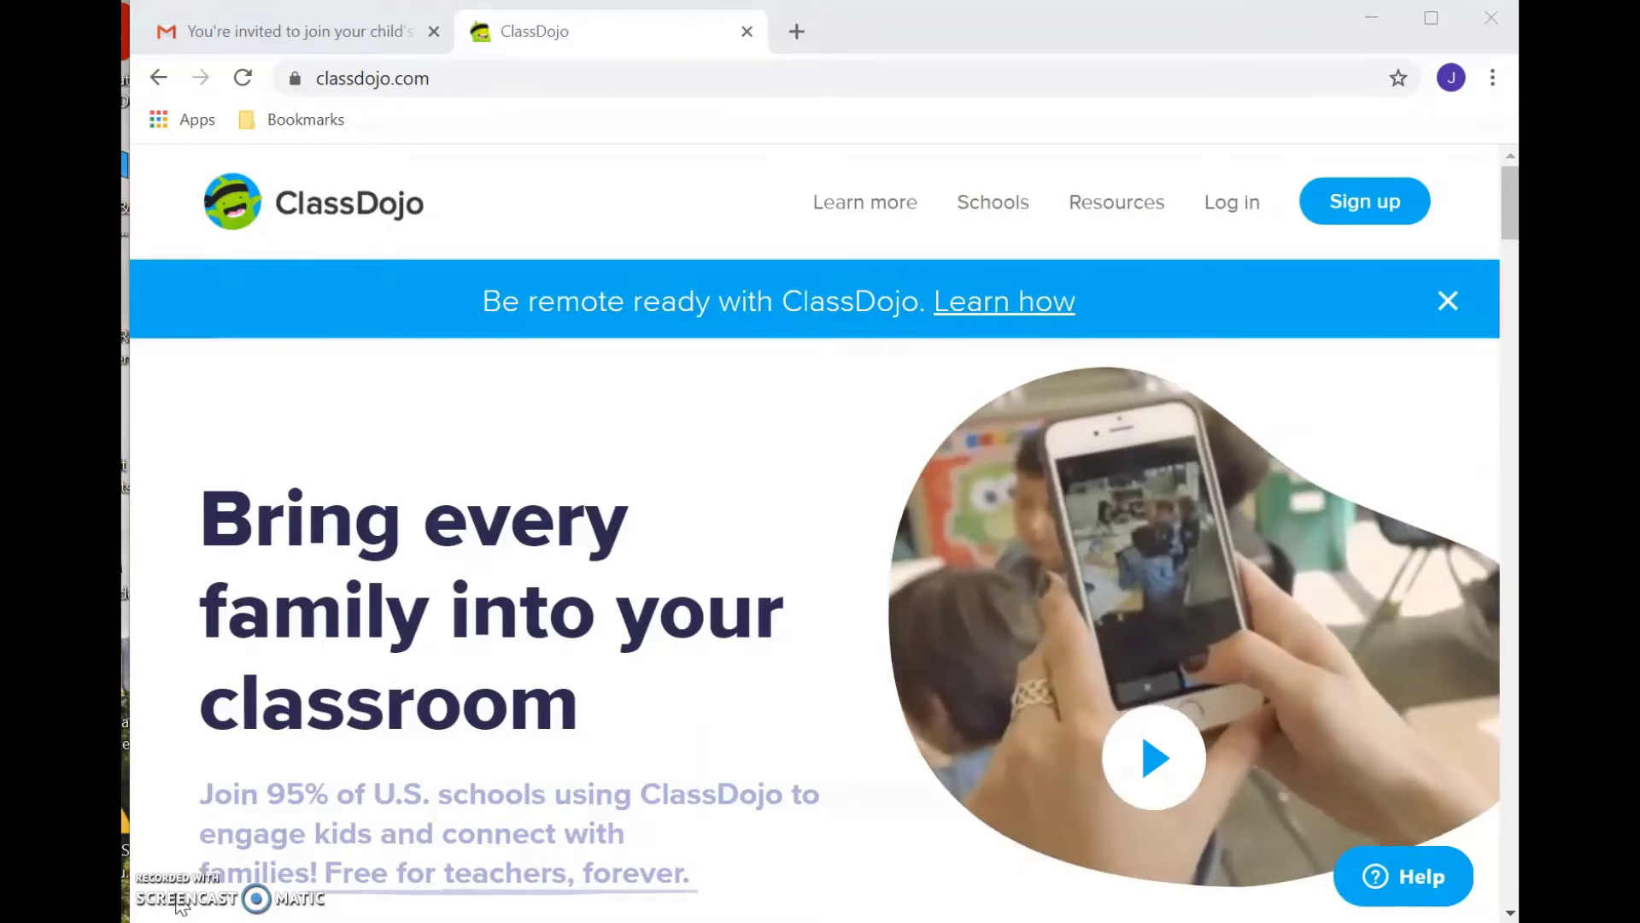
- Switch to Gmail to show ClassDojo's 'You're invited to join your child's class' email
{"action": "left_click", "coordinate": [173, 904]}
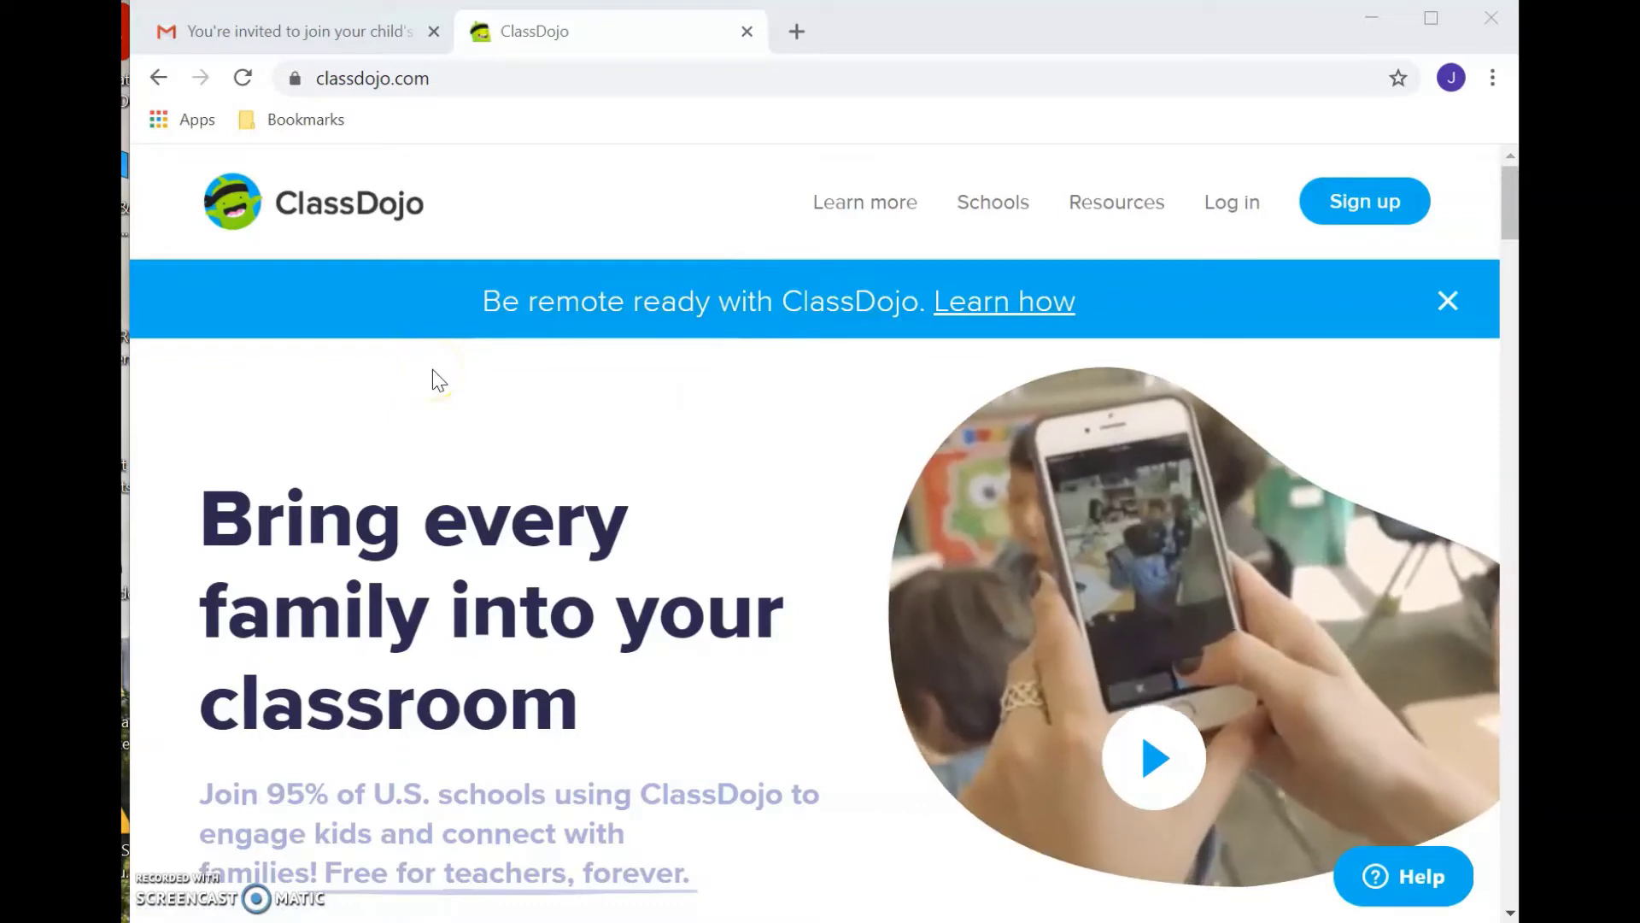
{"action": "left_click", "coordinate": [355, 32]}
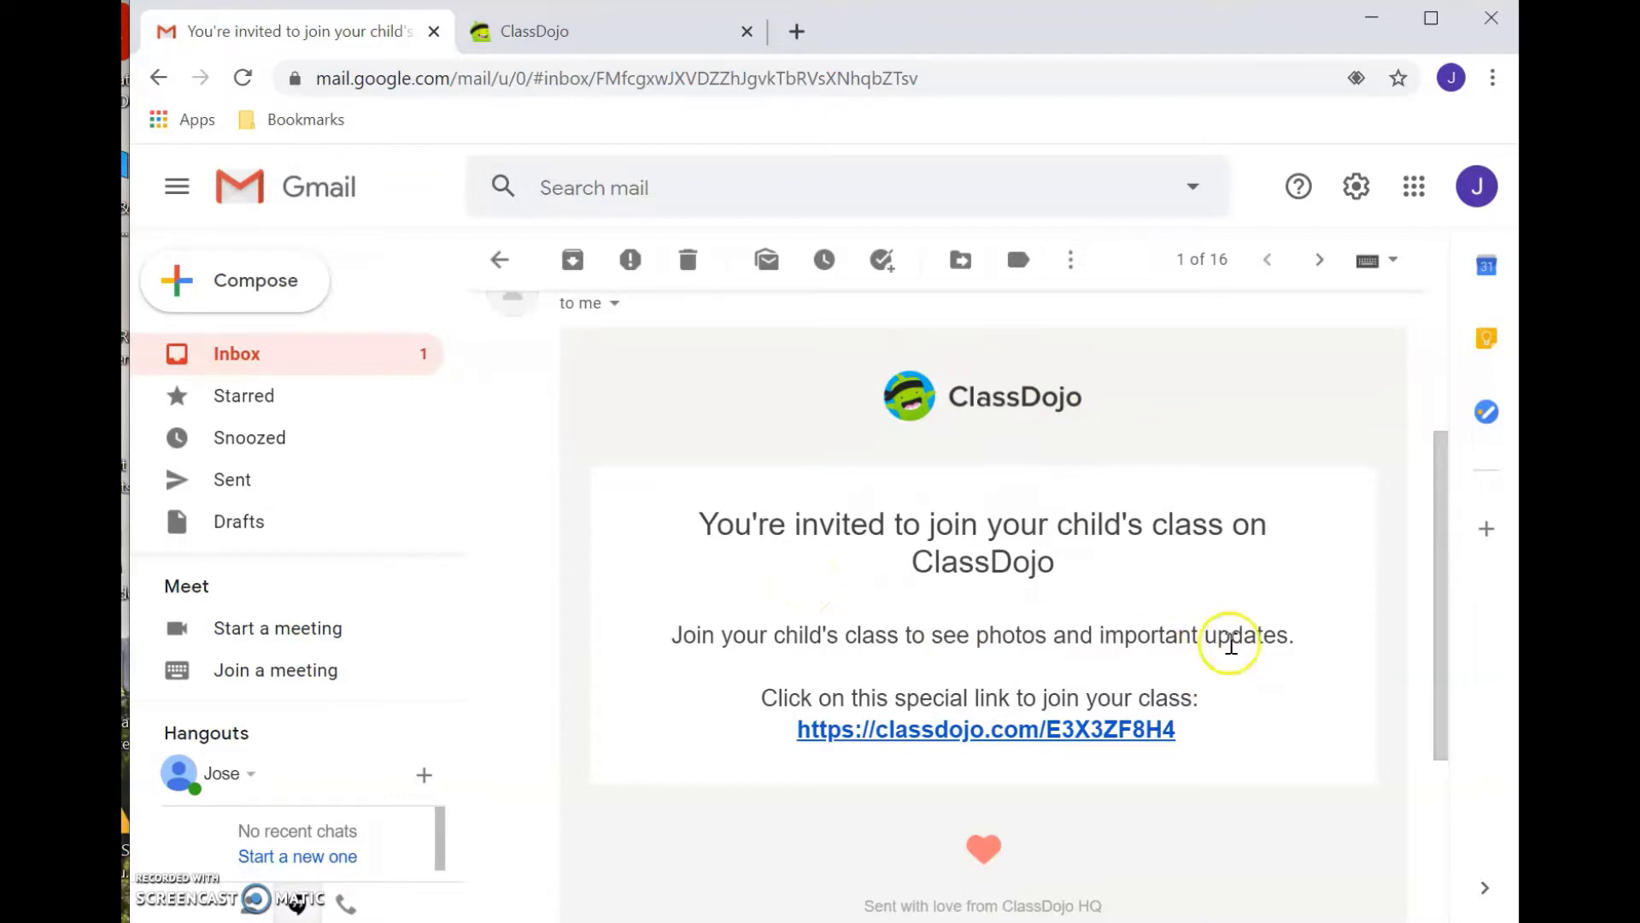
- Follow the email's class invitation link, close the extra homepage tab, and confirm being the student's parent
{"action": "left_click", "coordinate": [987, 730]}
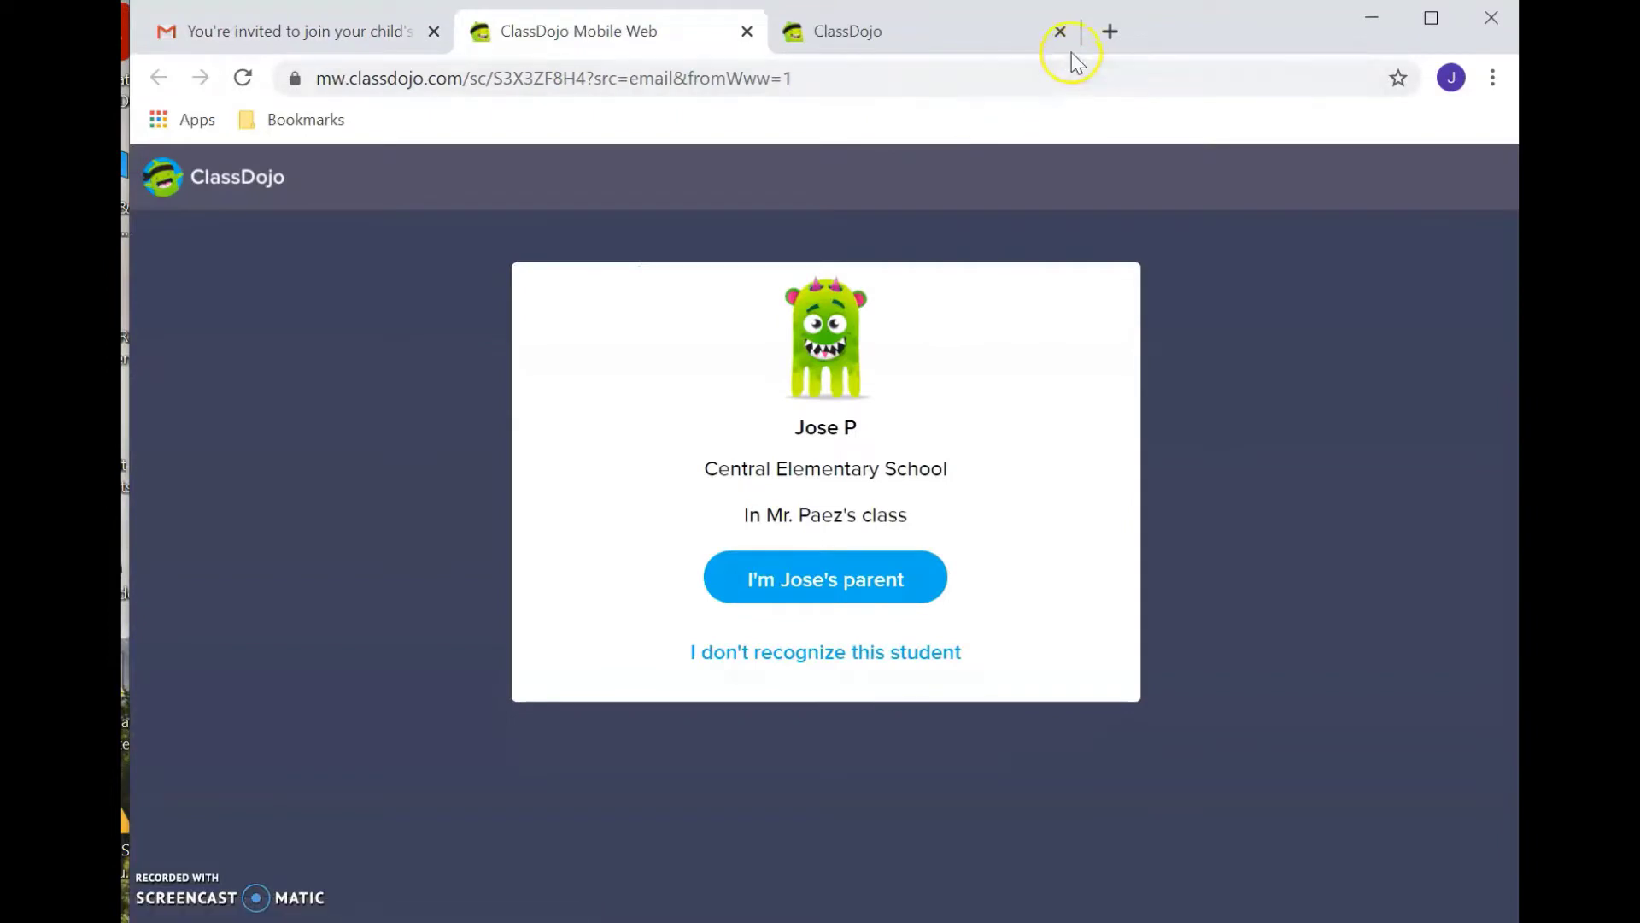
{"action": "left_click", "coordinate": [1059, 32]}
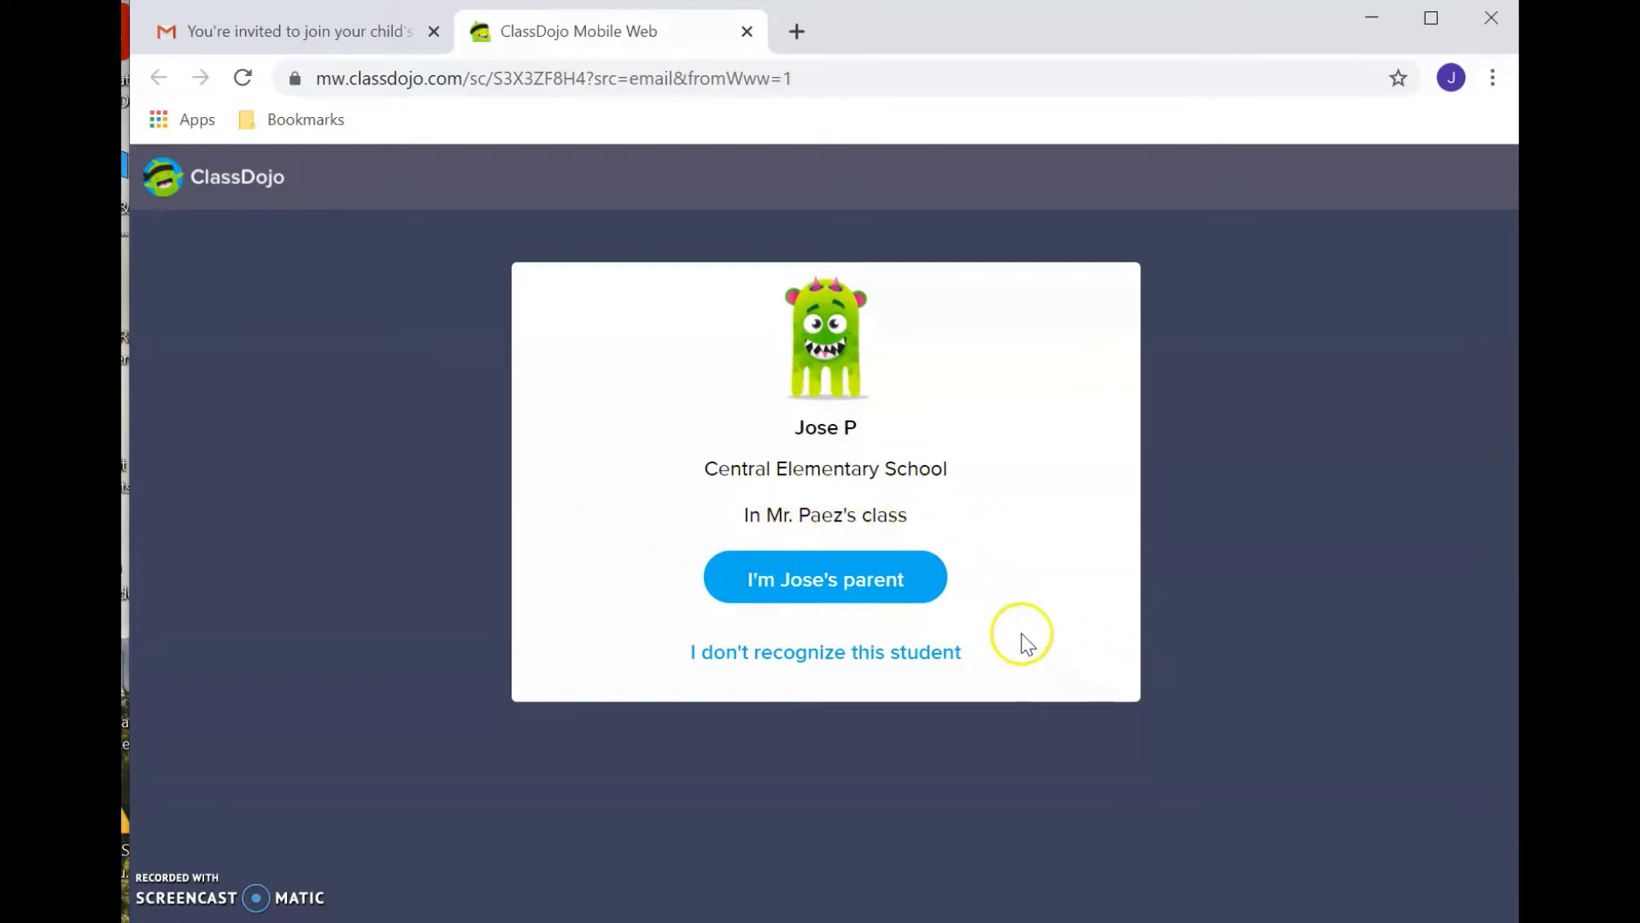
{"action": "left_click", "coordinate": [865, 588]}
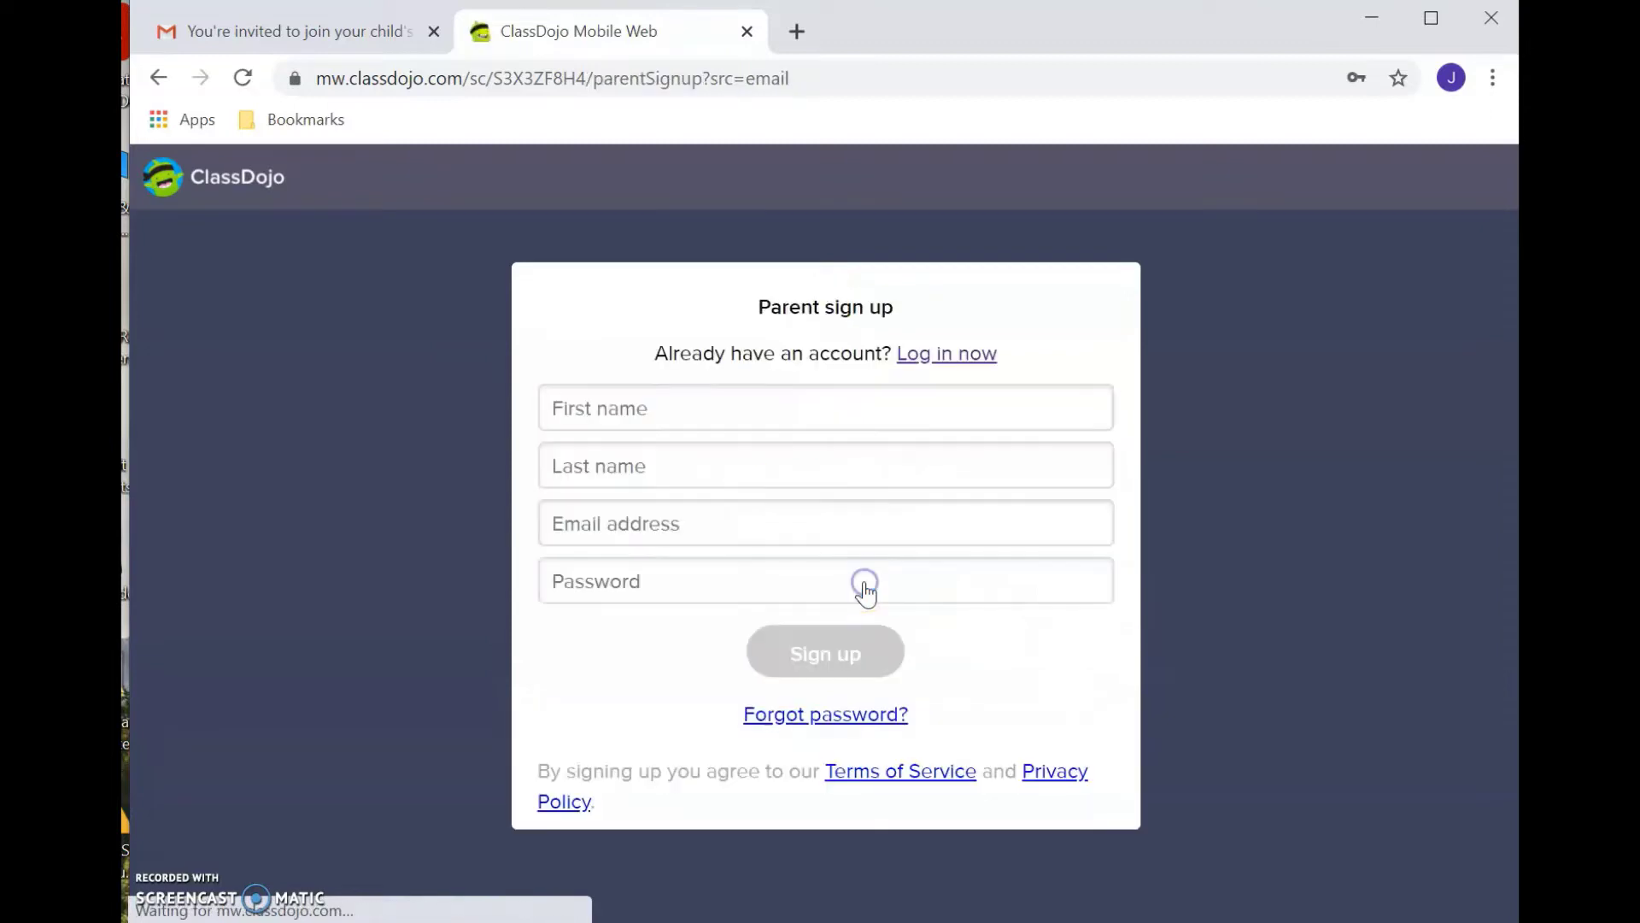
- Switch to 'Log in now' and sign in with the saved parent email and password
{"action": "left_click", "coordinate": [924, 360]}
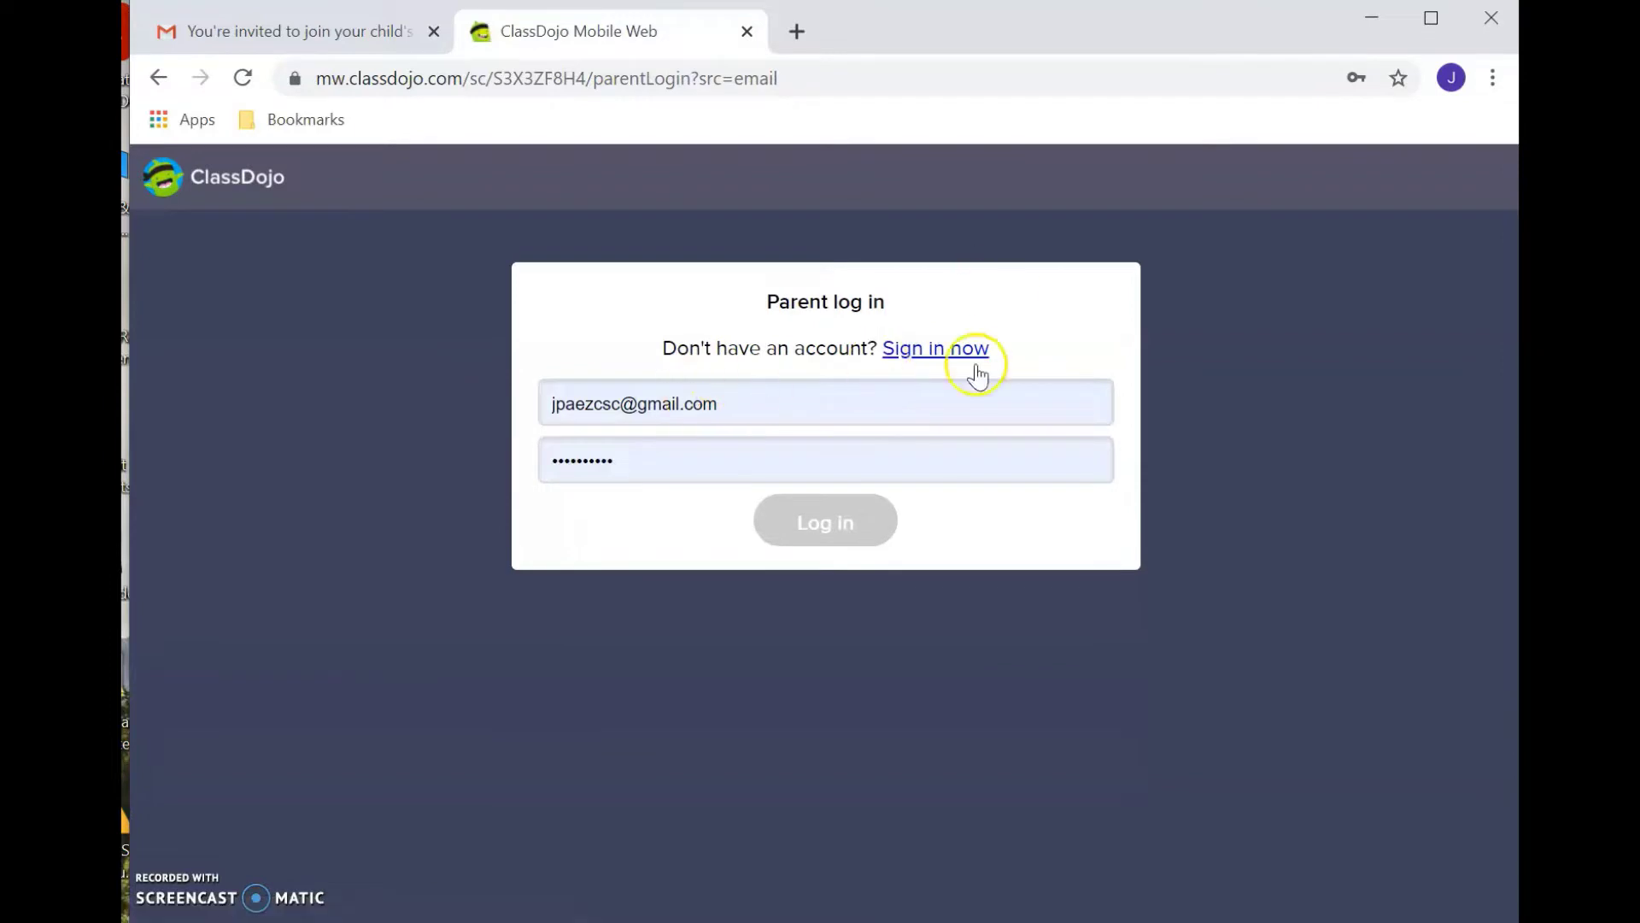
{"action": "left_click", "coordinate": [699, 454]}
{"action": "left_click", "coordinate": [1393, 467]}
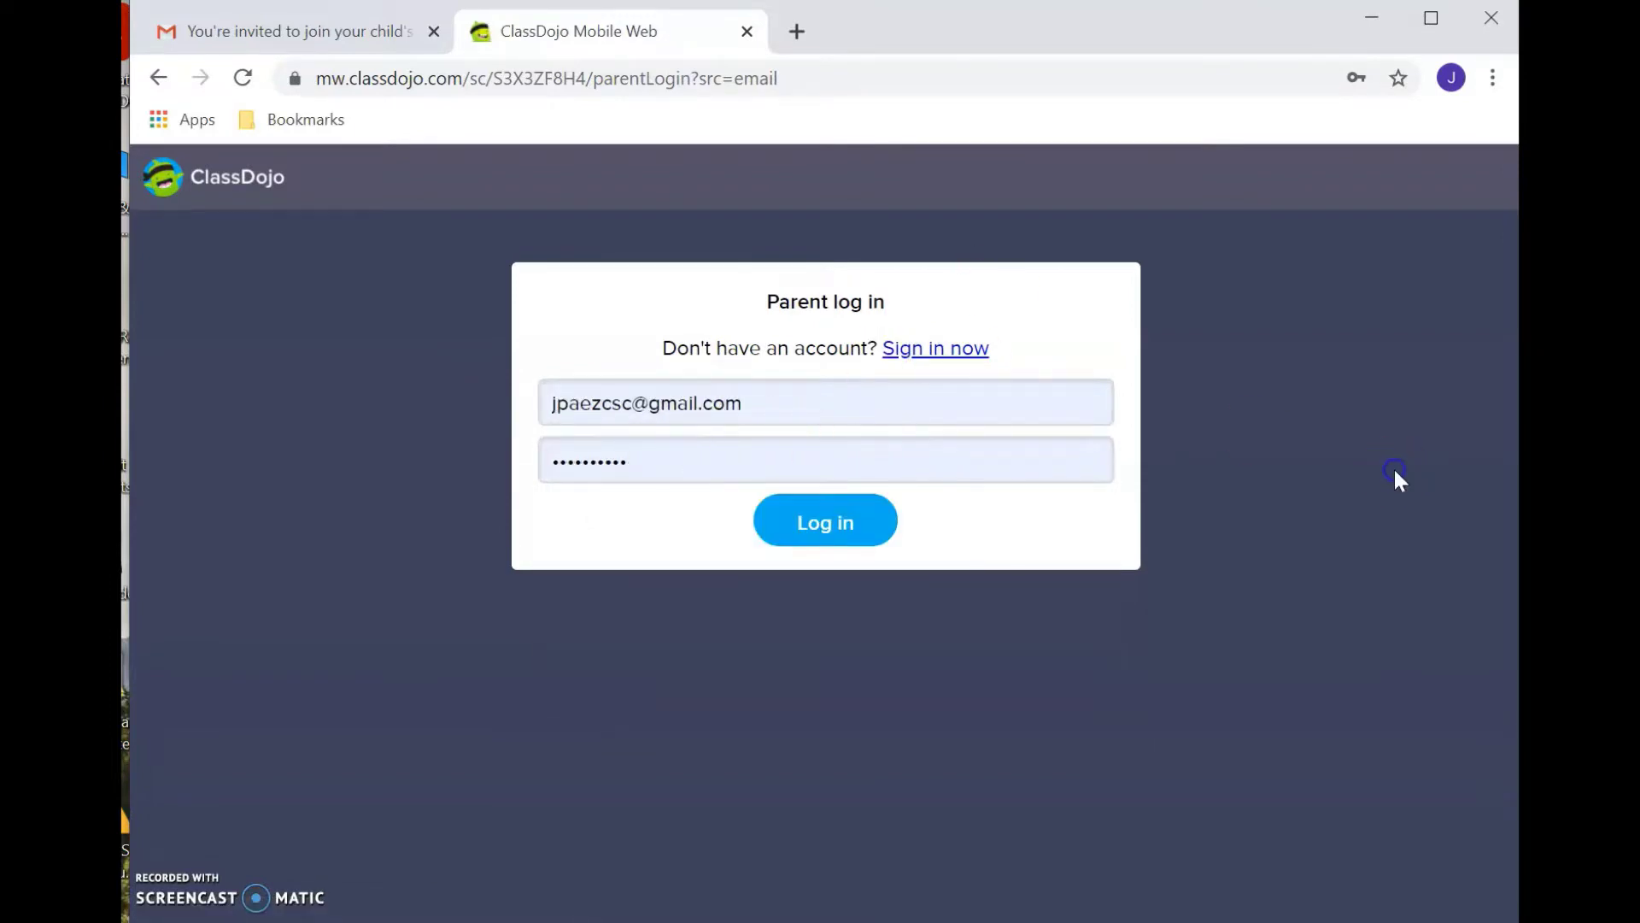
{"action": "left_click", "coordinate": [865, 543]}
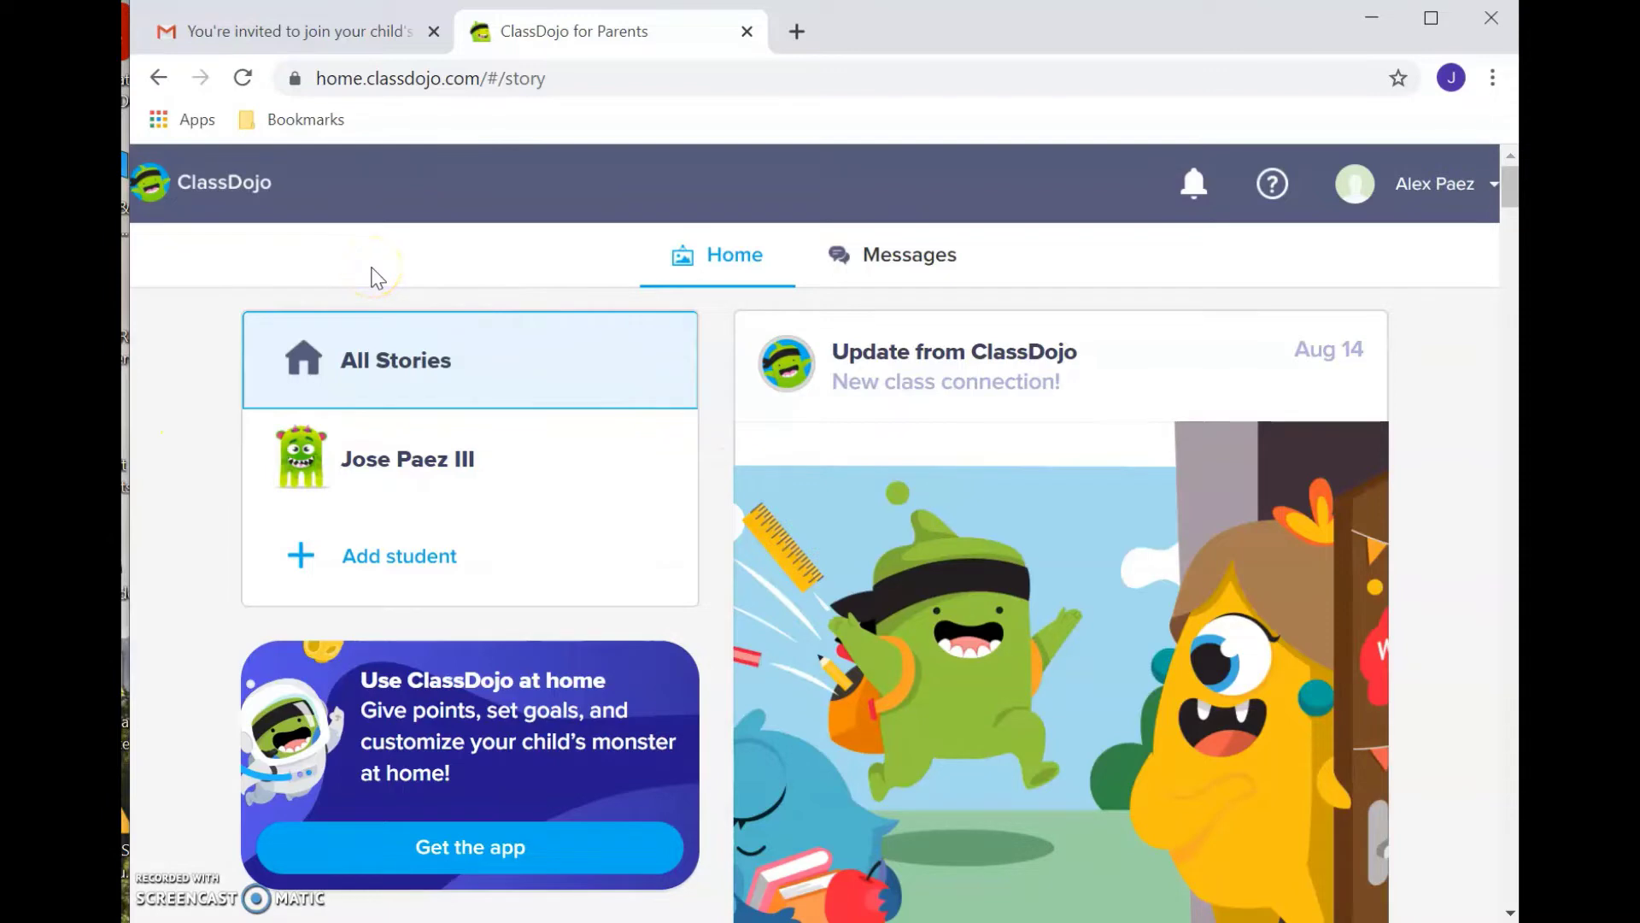
{"action": "left_click", "coordinate": [349, 370]}
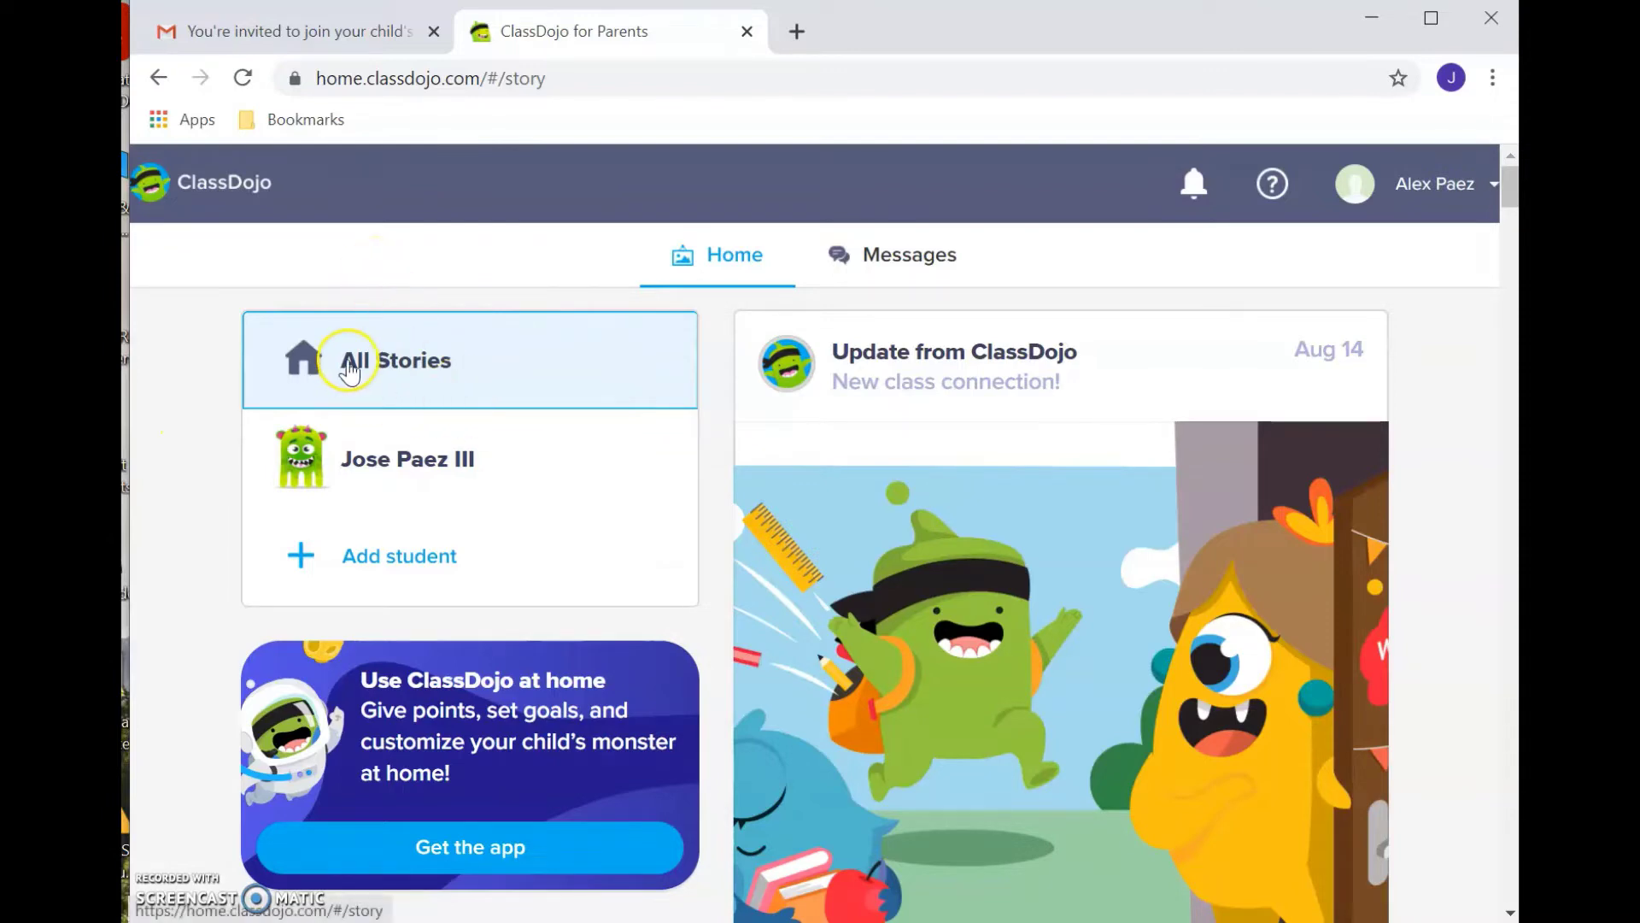
{"action": "left_click", "coordinate": [604, 457]}
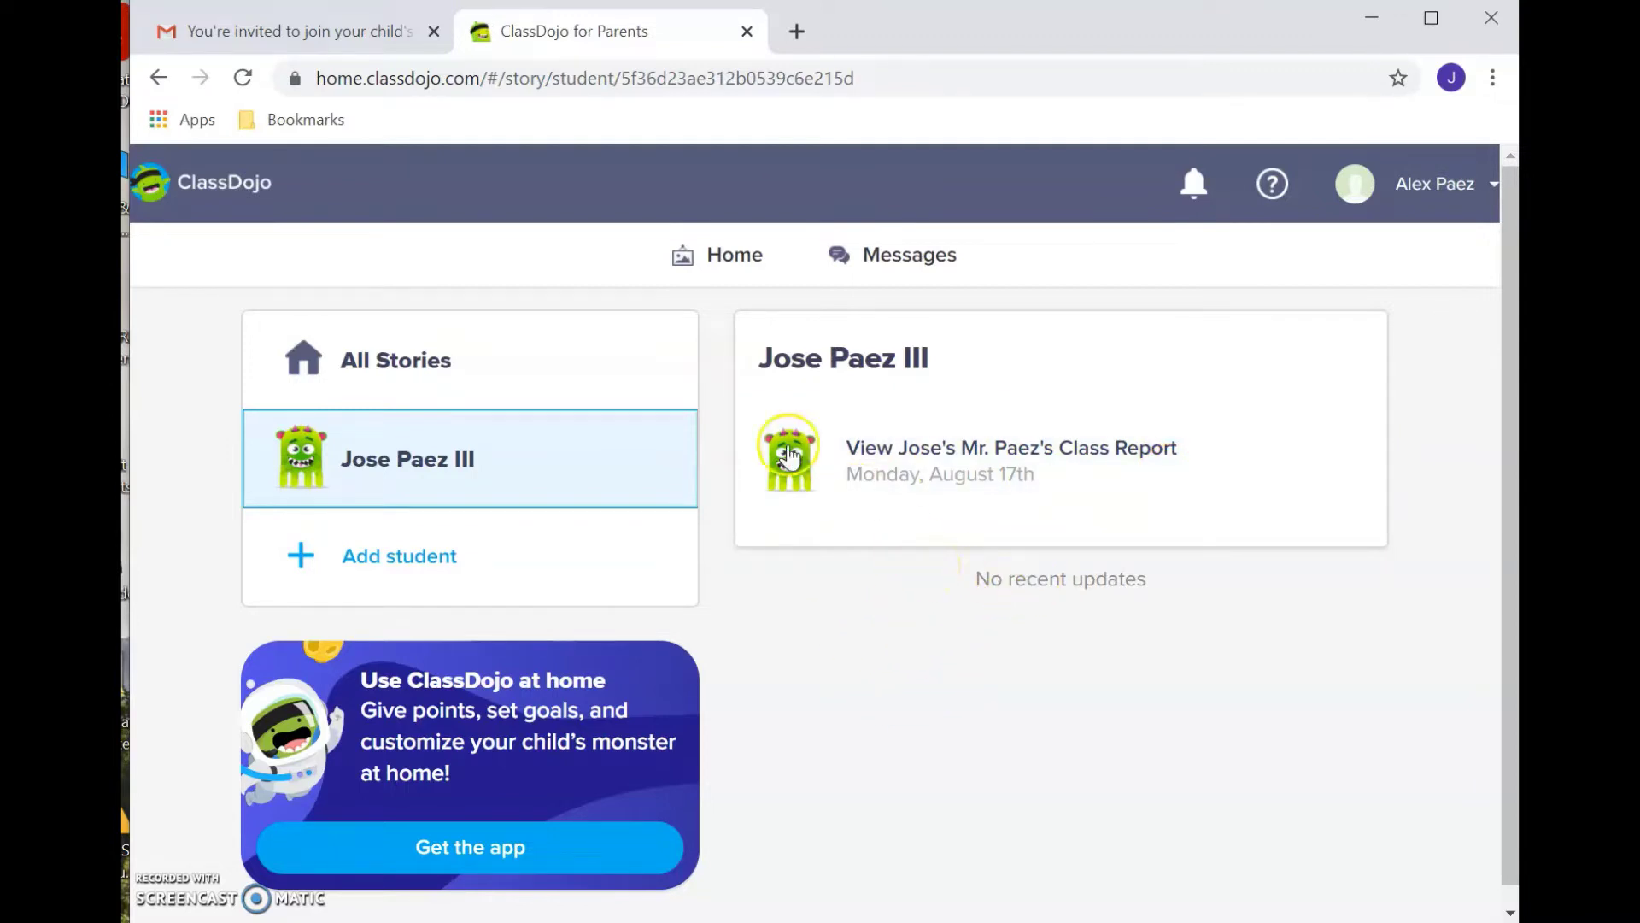
{"action": "left_click", "coordinate": [488, 350]}
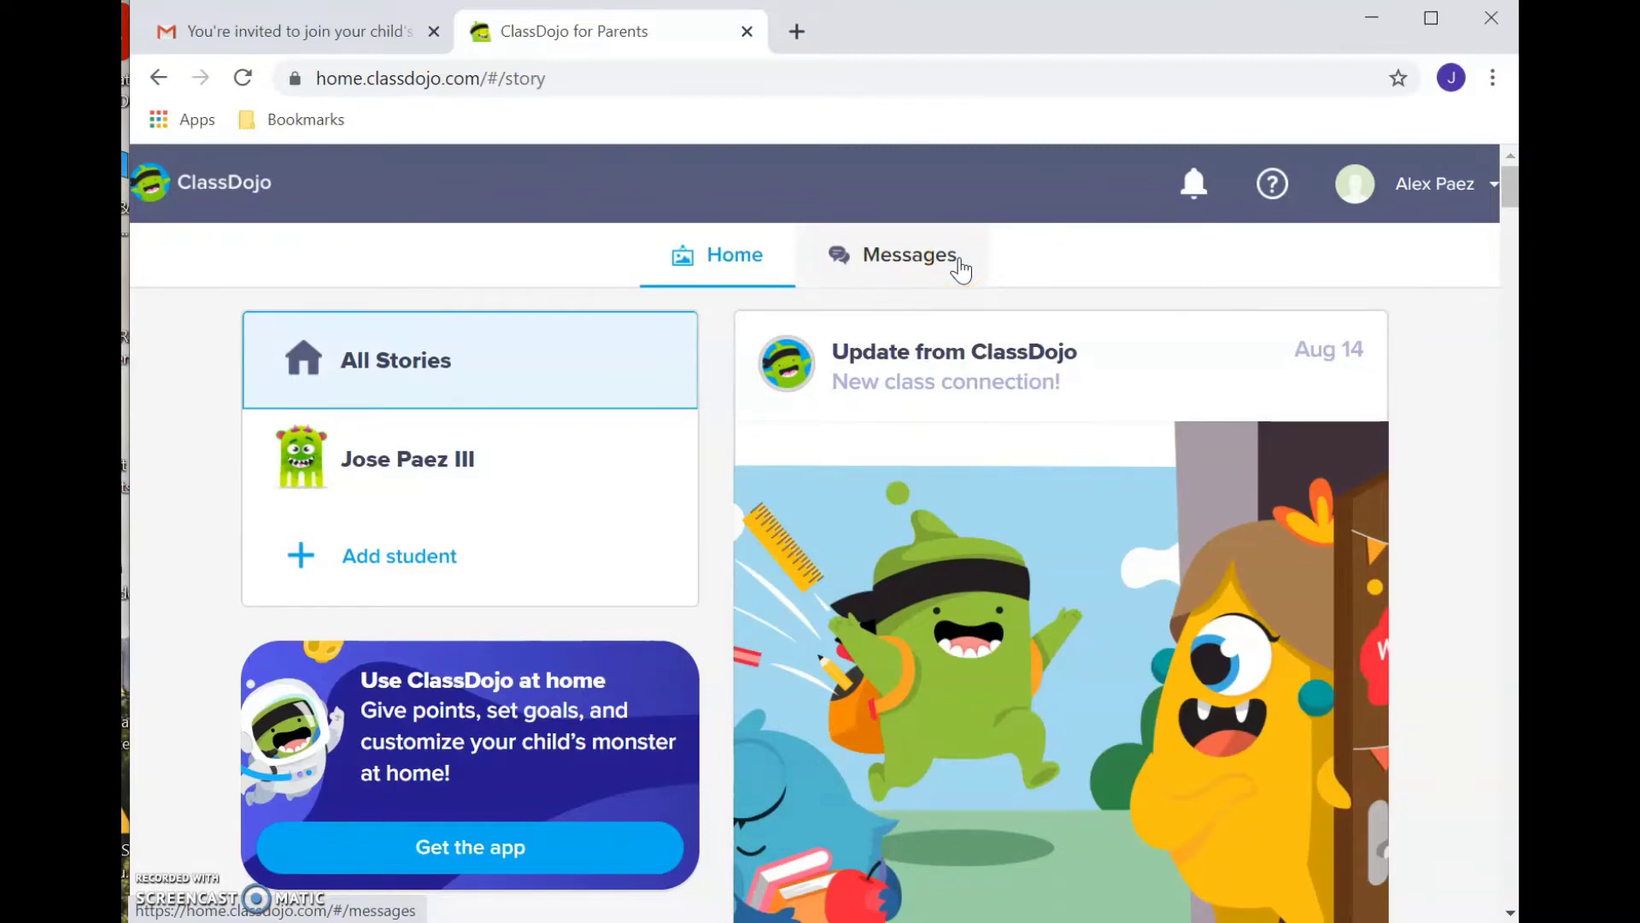
- Open the conversation with the child's teacher and focus the message box
{"action": "left_click", "coordinate": [960, 270]}
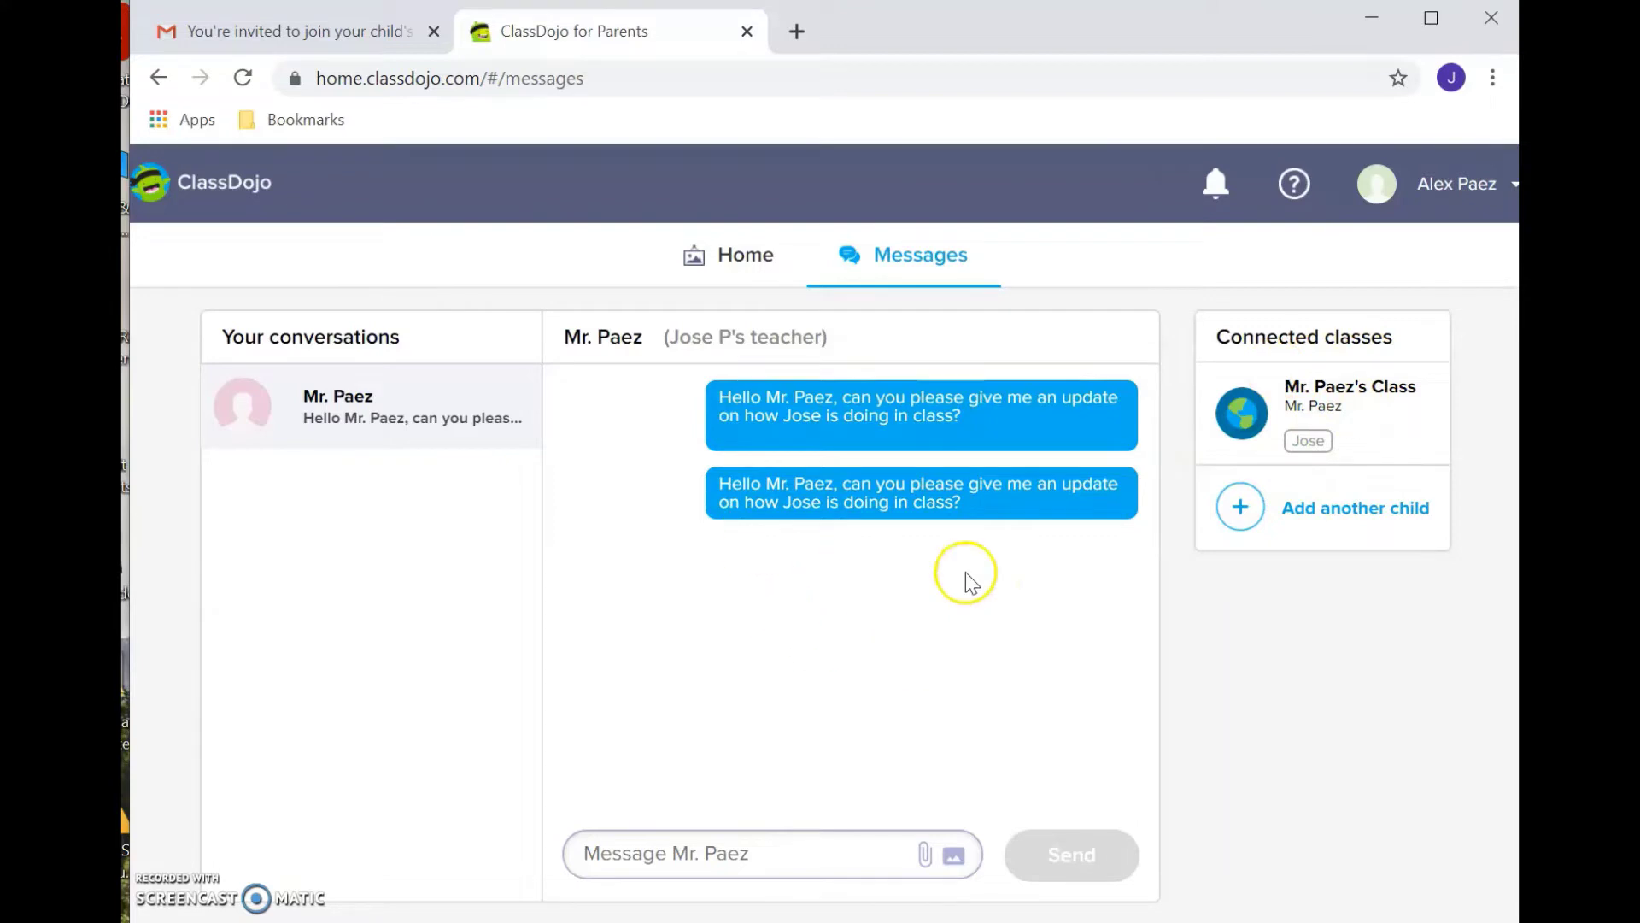
{"action": "left_click", "coordinate": [685, 854]}
{"action": "mouse_move", "coordinate": [996, 476]}
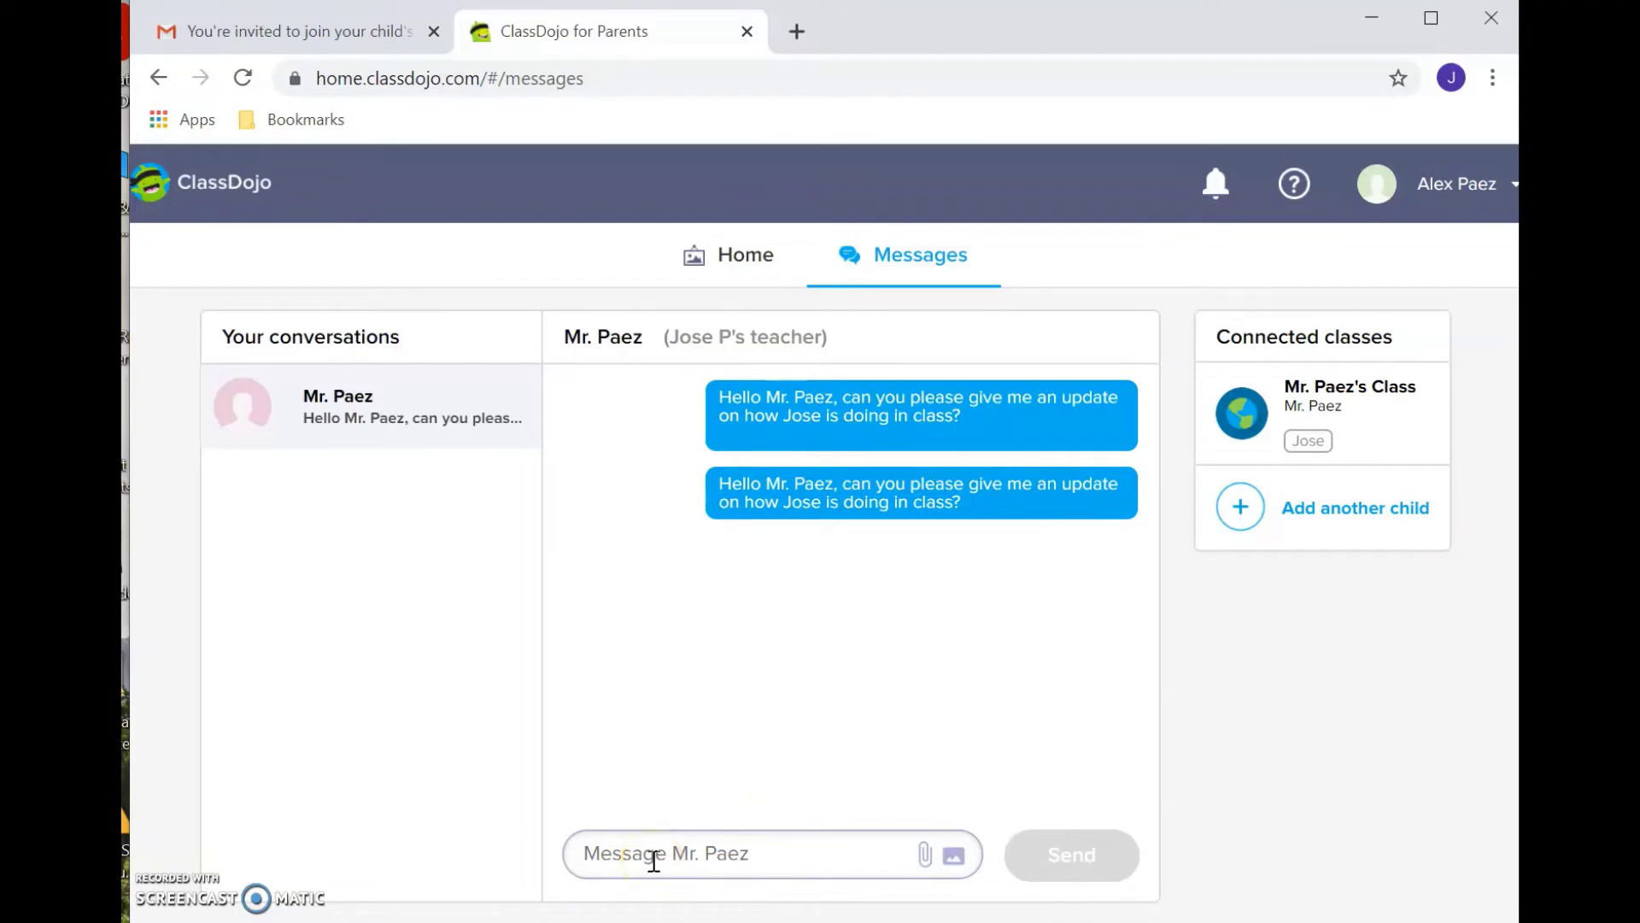
- Send the teacher a corrected message asking for an update on the child, ending 'Thank you.'
{"action": "type", "text": "Ca"}
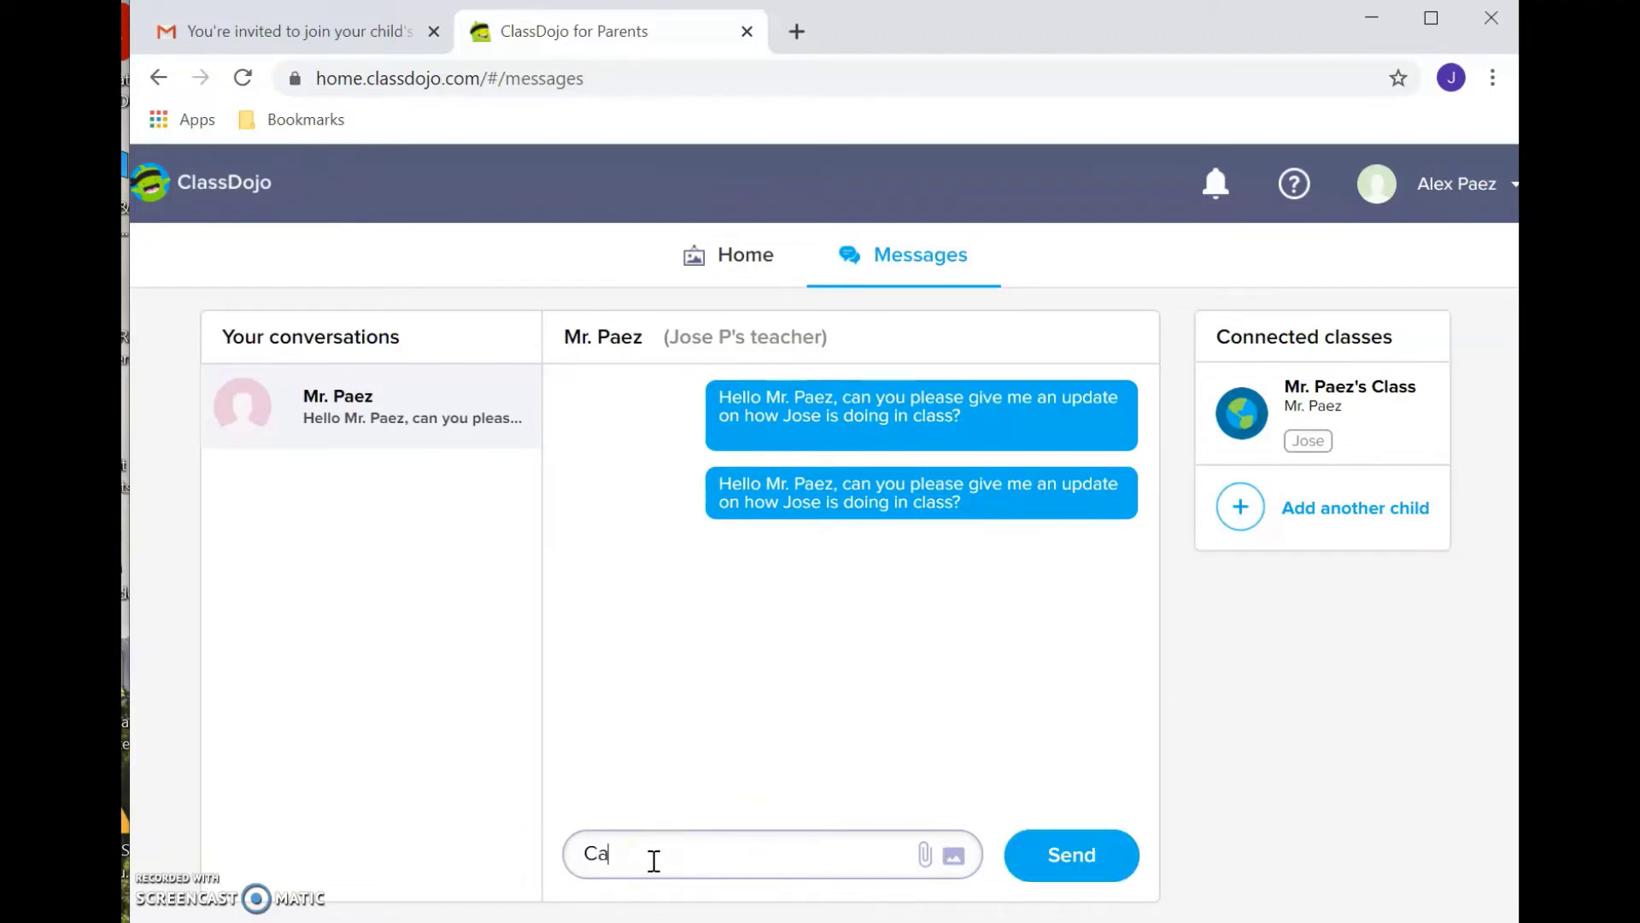
{"action": "type", "text": "n I please have an update o"}
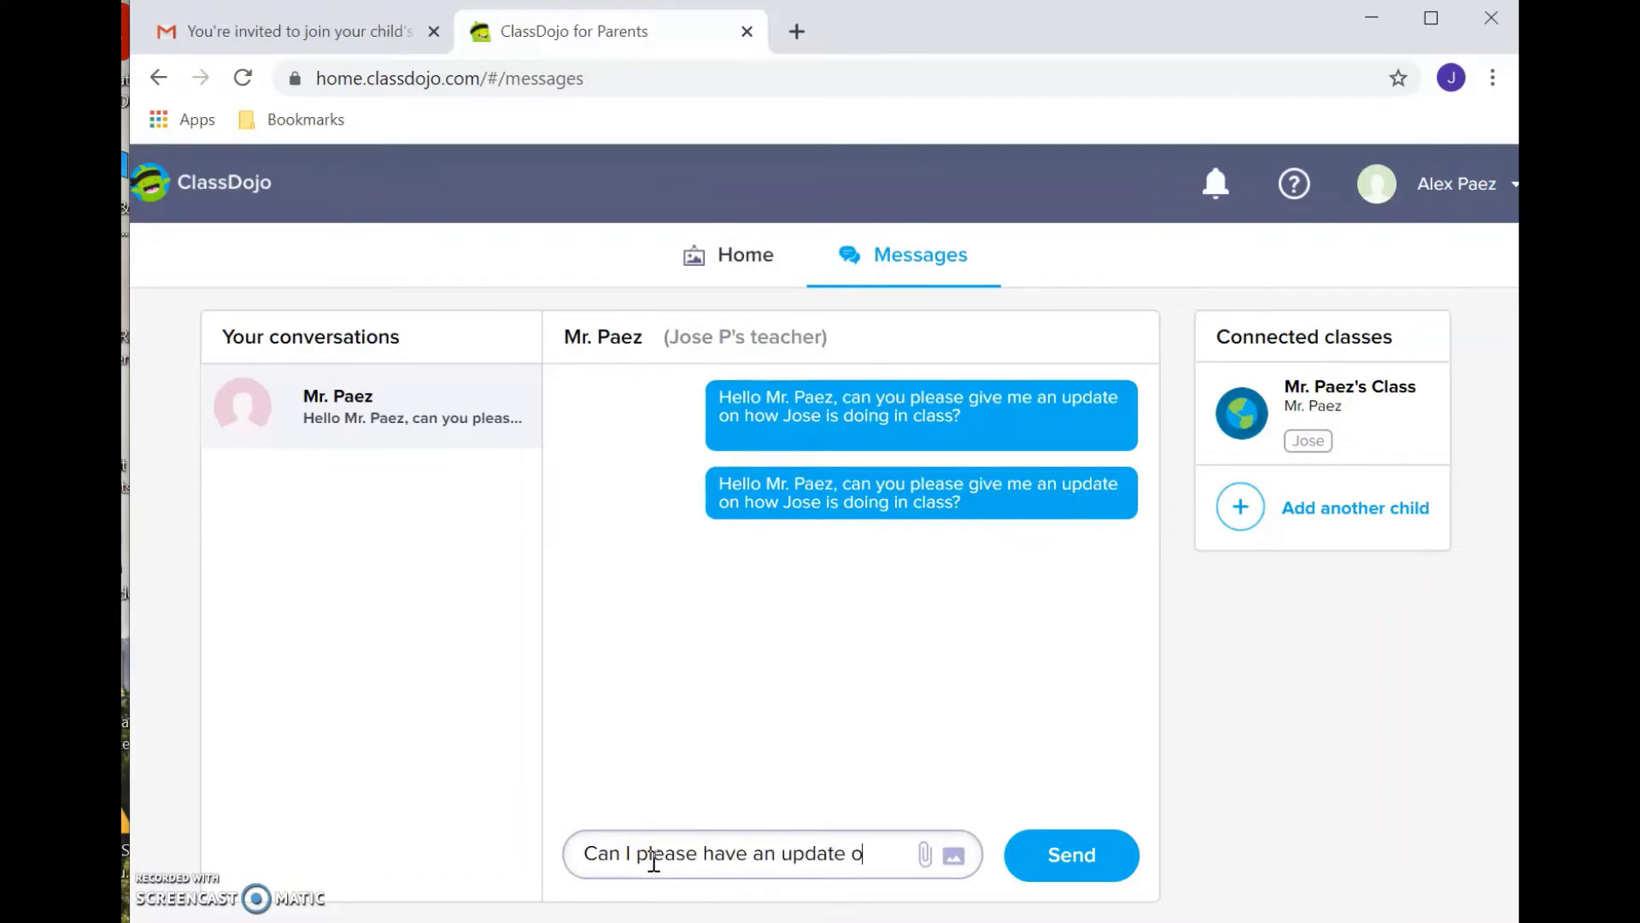
{"action": "type", "text": "n Jose, thank yo"}
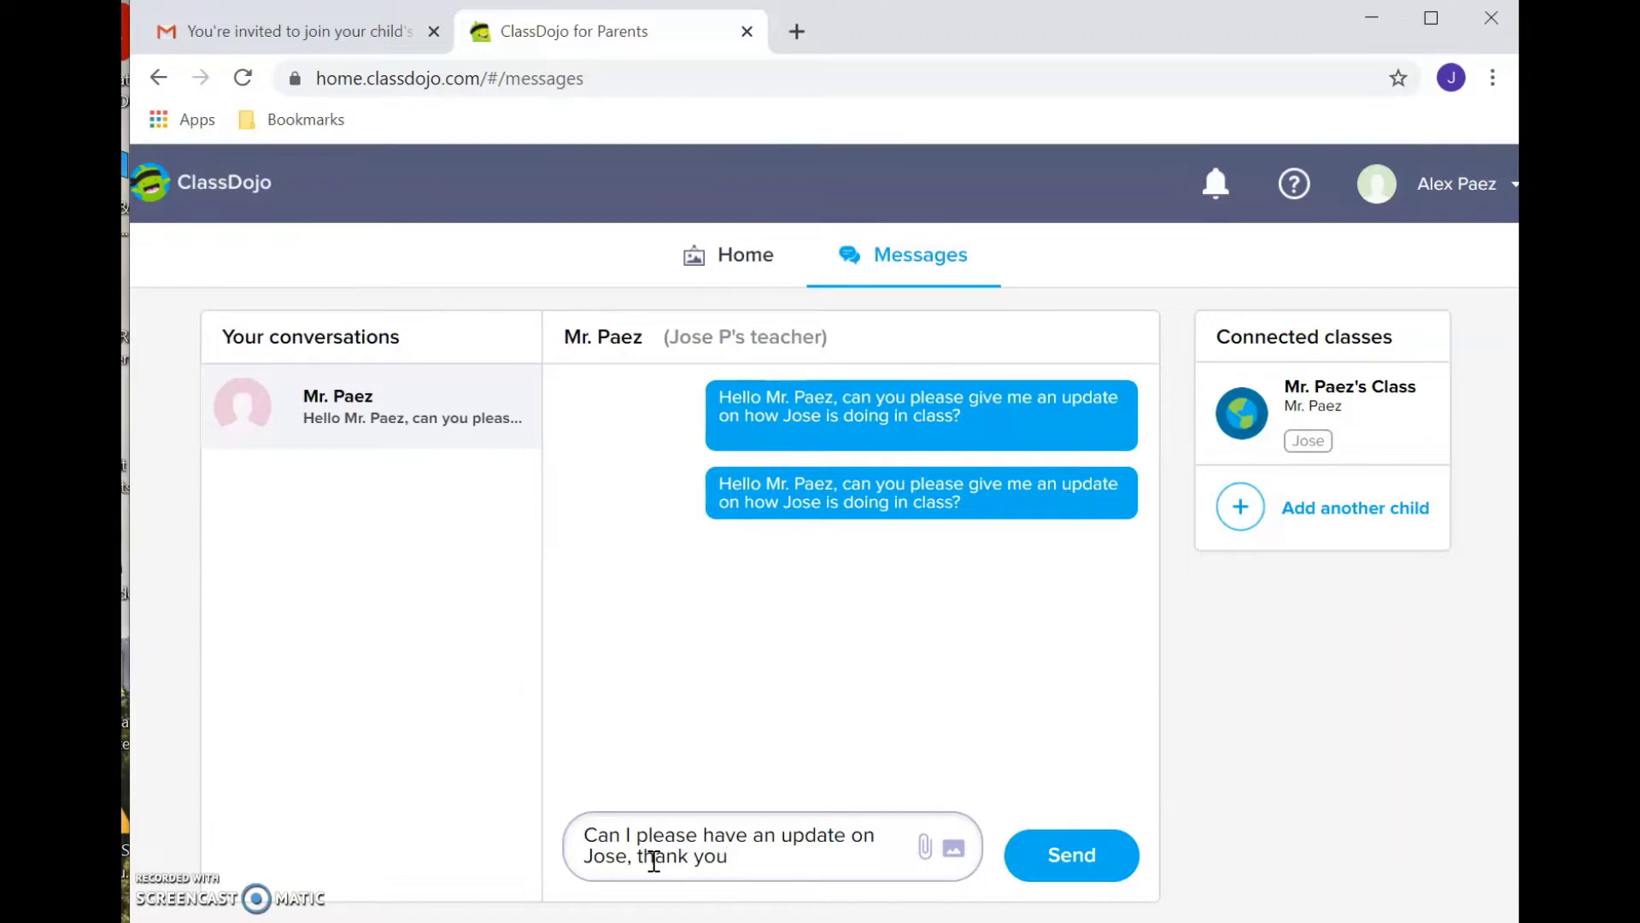
{"action": "type", "text": "u"}
{"action": "left_click", "coordinate": [750, 865]}
{"action": "key", "text": "Return"}
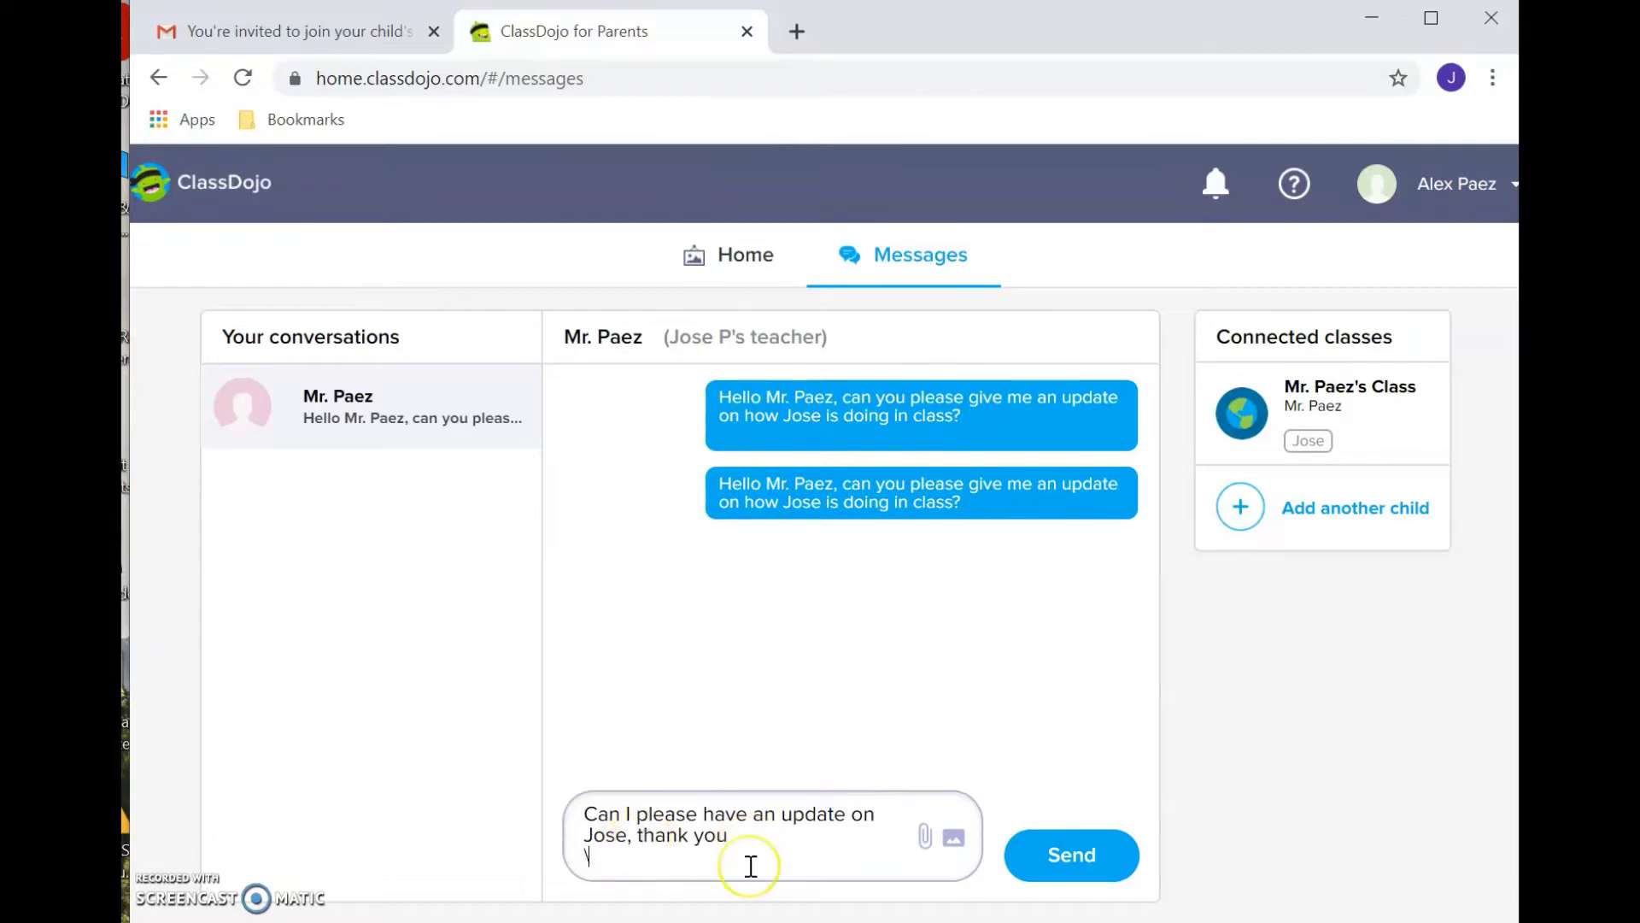
{"action": "key", "text": "BackSpace"}
{"action": "key", "text": "BackSpace"}
{"action": "key", "text": "BackSpace"}
{"action": "key", "text": "BackSpace"}
{"action": "key", "text": "BackSpace"}
{"action": "key", "text": "BackSpace"}
{"action": "key", "text": "BackSpace"}
{"action": "key", "text": "BackSpace"}
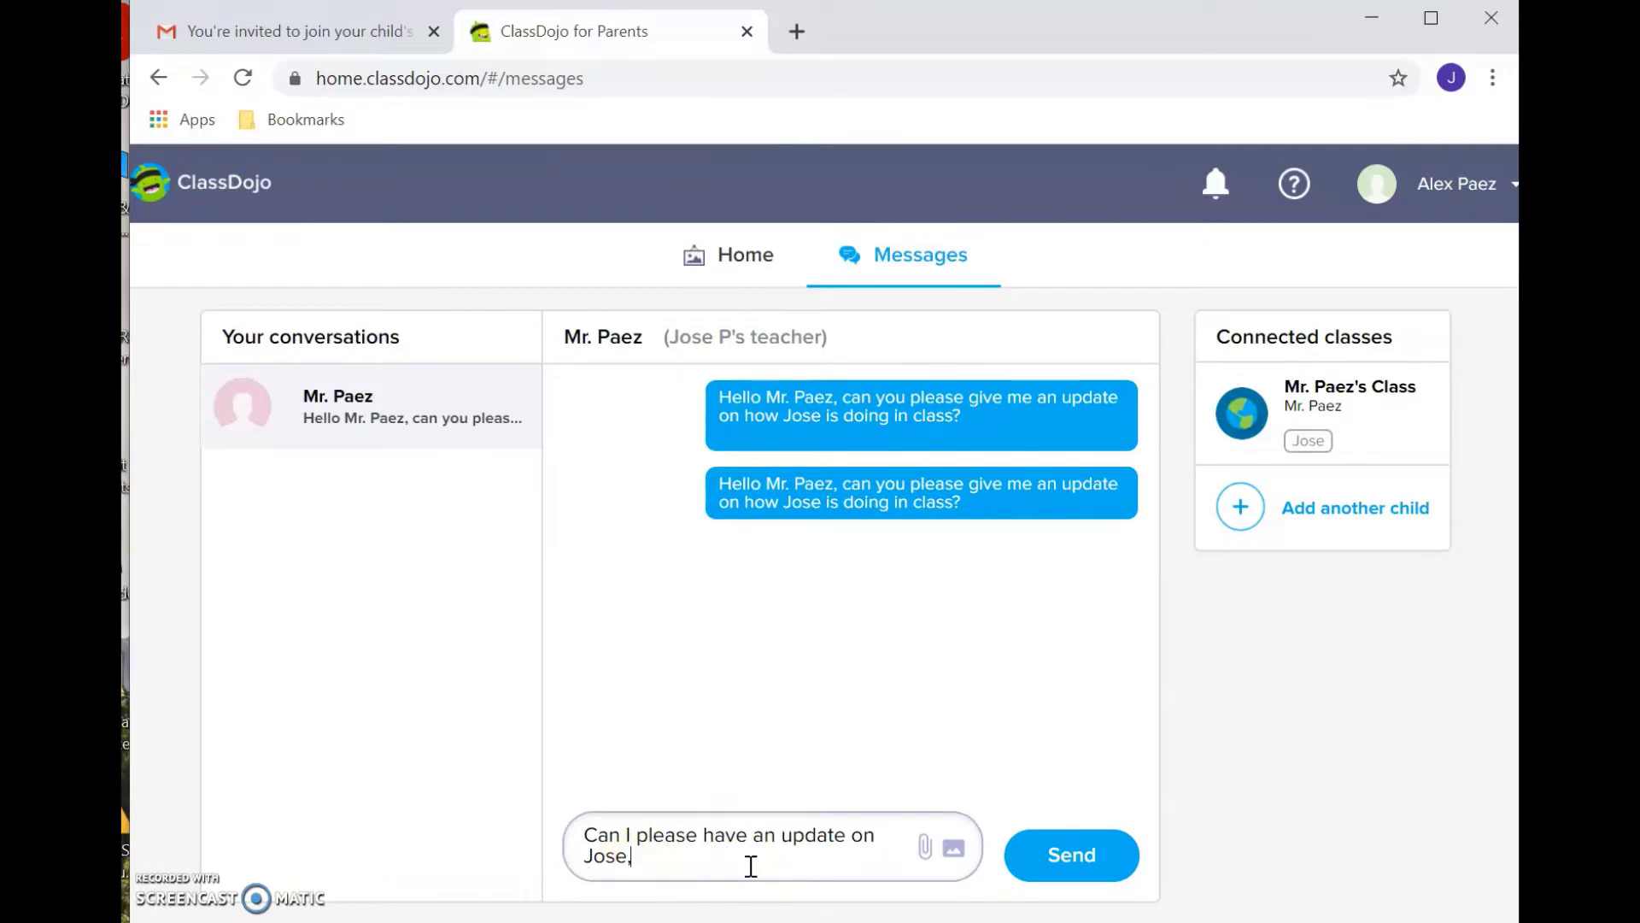
{"action": "type", "text": "? THank"}
{"action": "key", "text": "BackSpace"}
{"action": "key", "text": "BackSpace"}
{"action": "key", "text": "BackSpace"}
{"action": "key", "text": "BackSpace"}
{"action": "key", "text": "BackSpace"}
{"action": "type", "text": "hank you."}
{"action": "key", "text": "Return"}
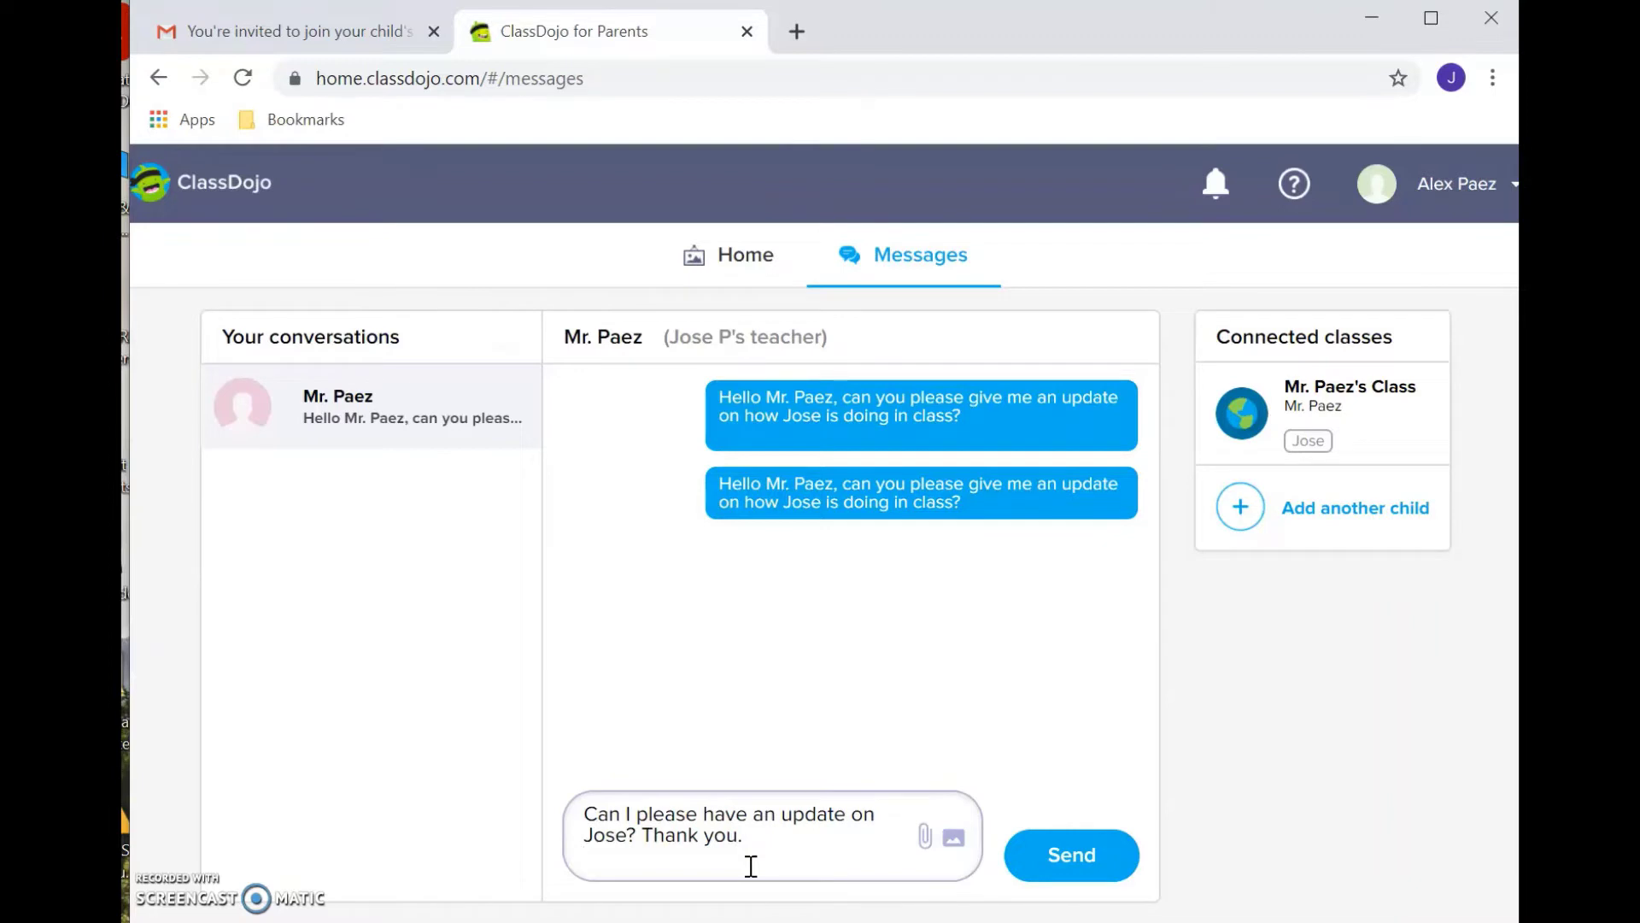
{"action": "left_click", "coordinate": [1068, 851]}
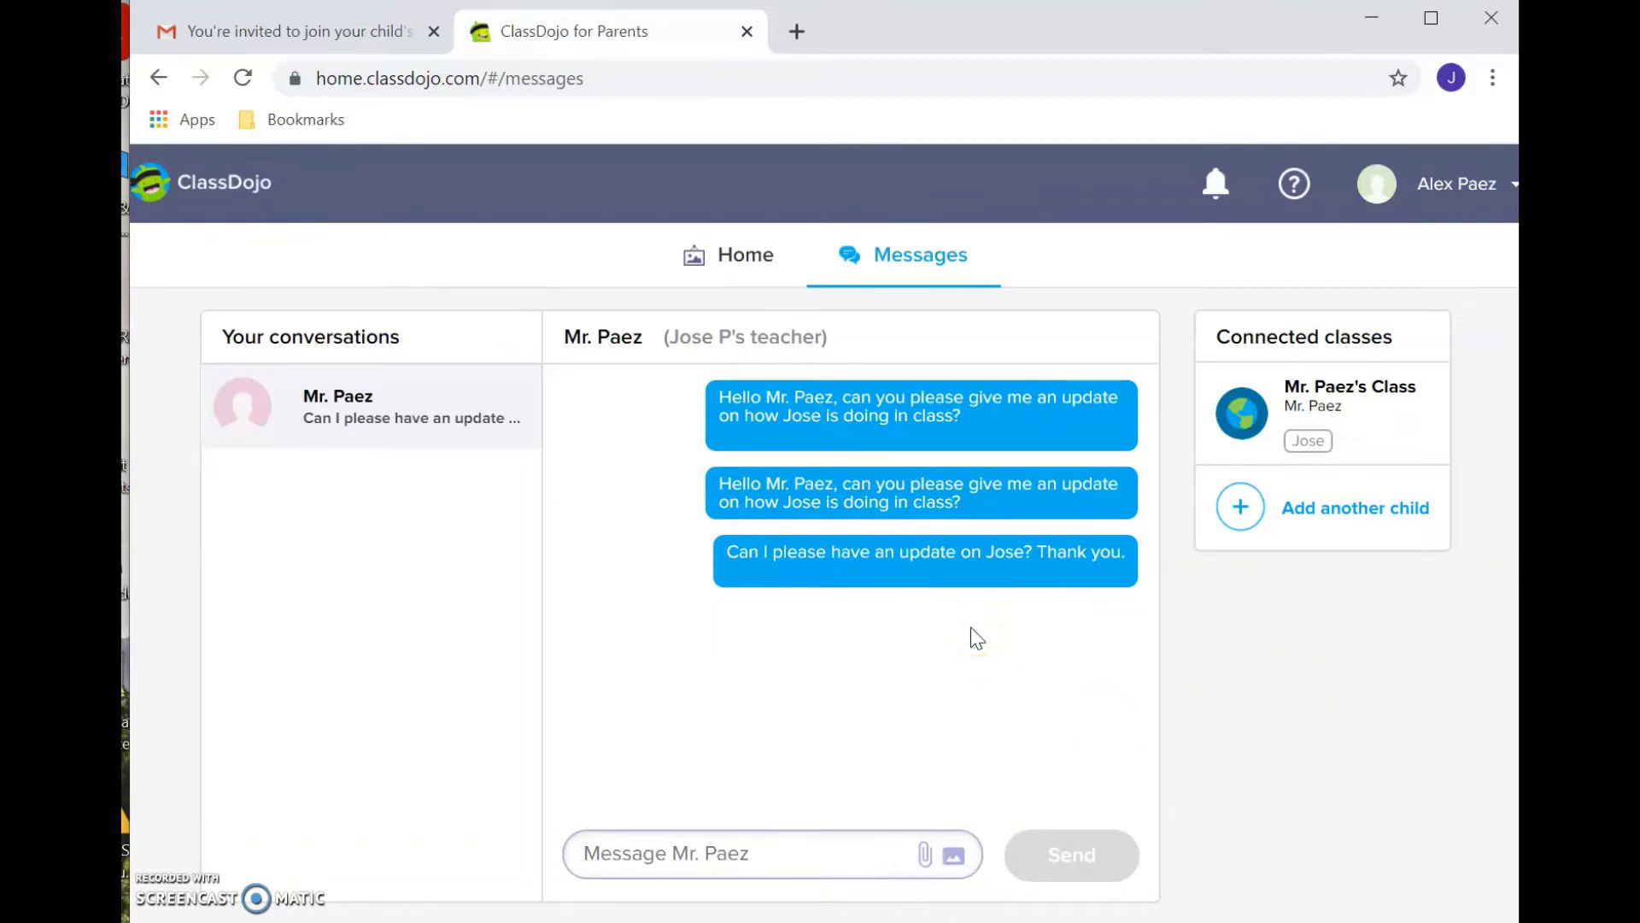
- Return to the Home stories feed and scroll down reading the school's announcement posts
{"action": "left_click", "coordinate": [778, 278]}
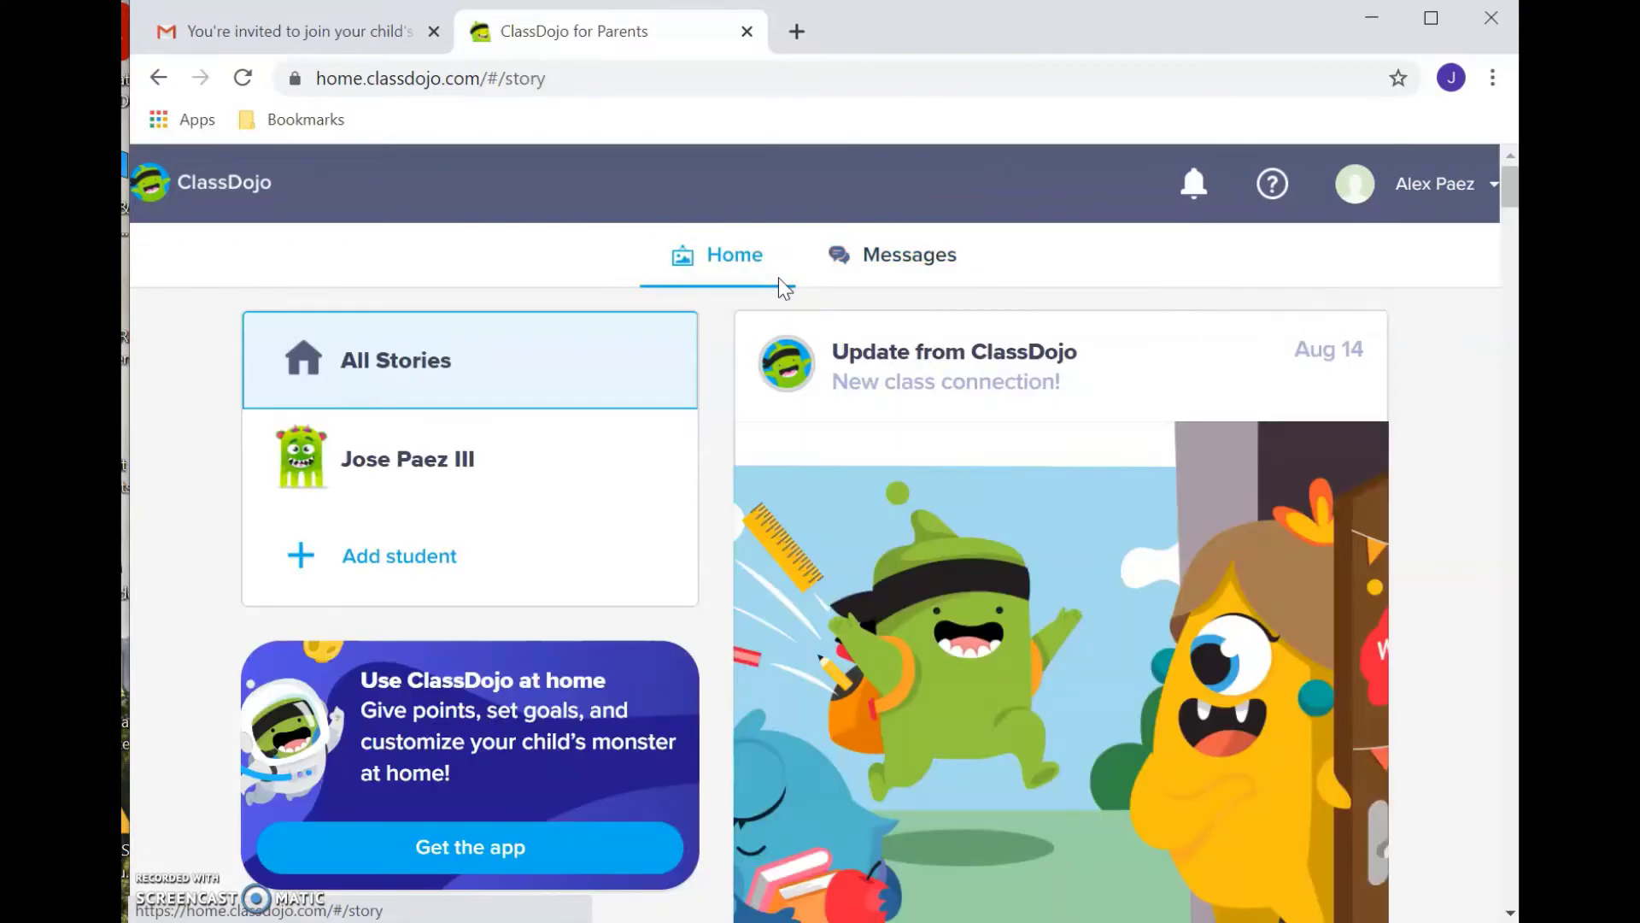
{"action": "left_click", "coordinate": [1420, 456]}
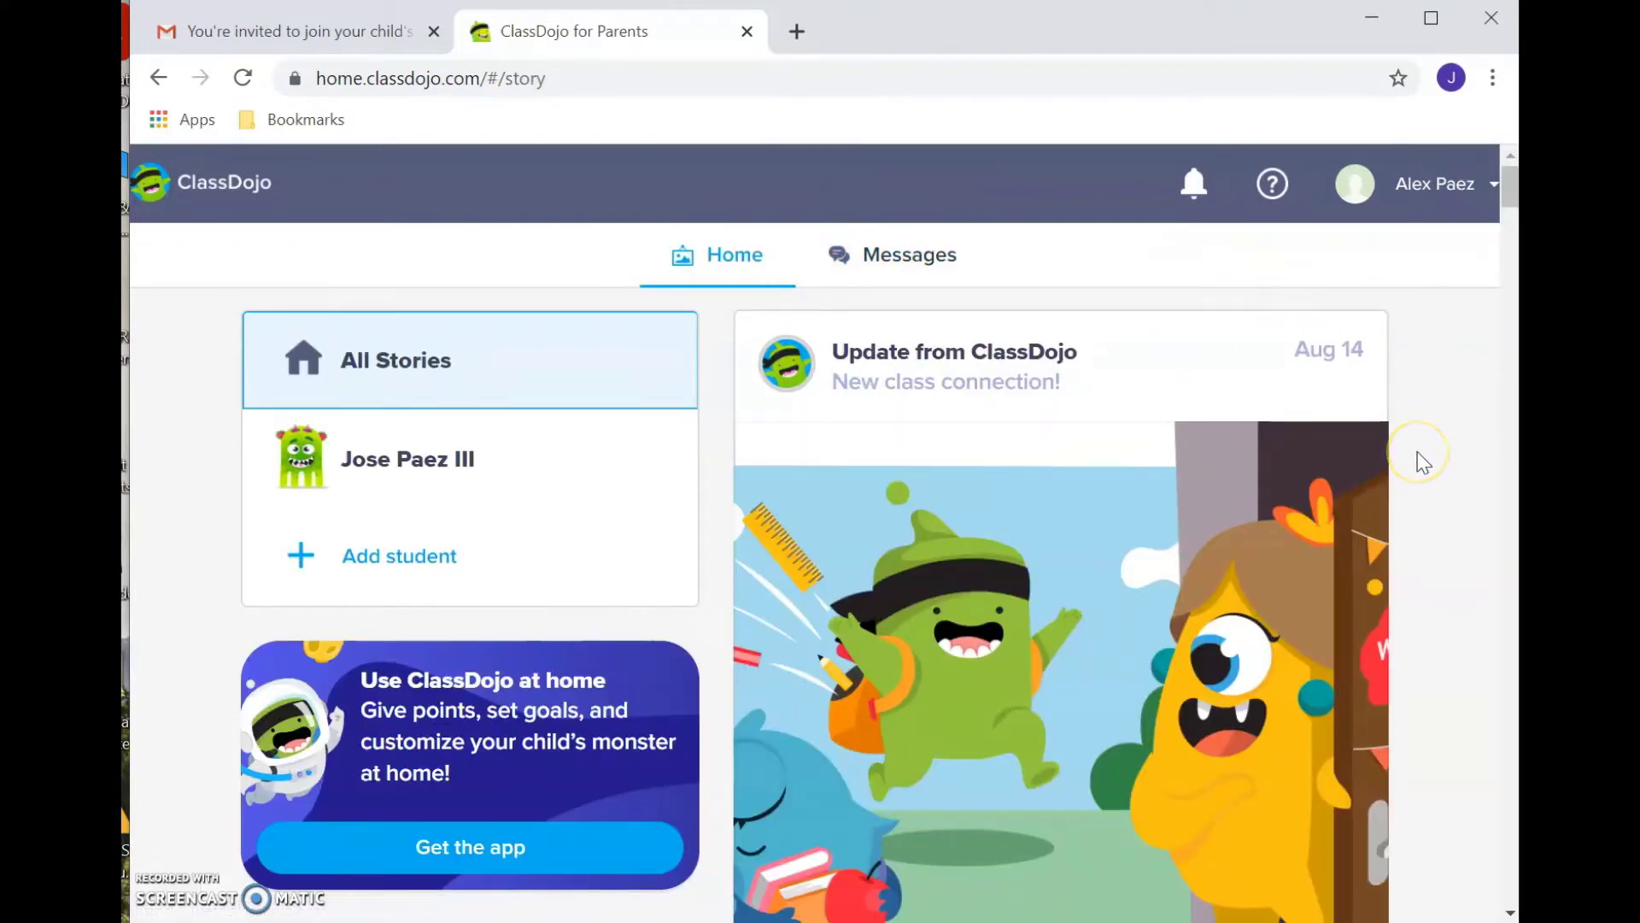
{"action": "scroll", "coordinate": [1422, 461], "scroll_direction": "down", "scroll_amount": 4}
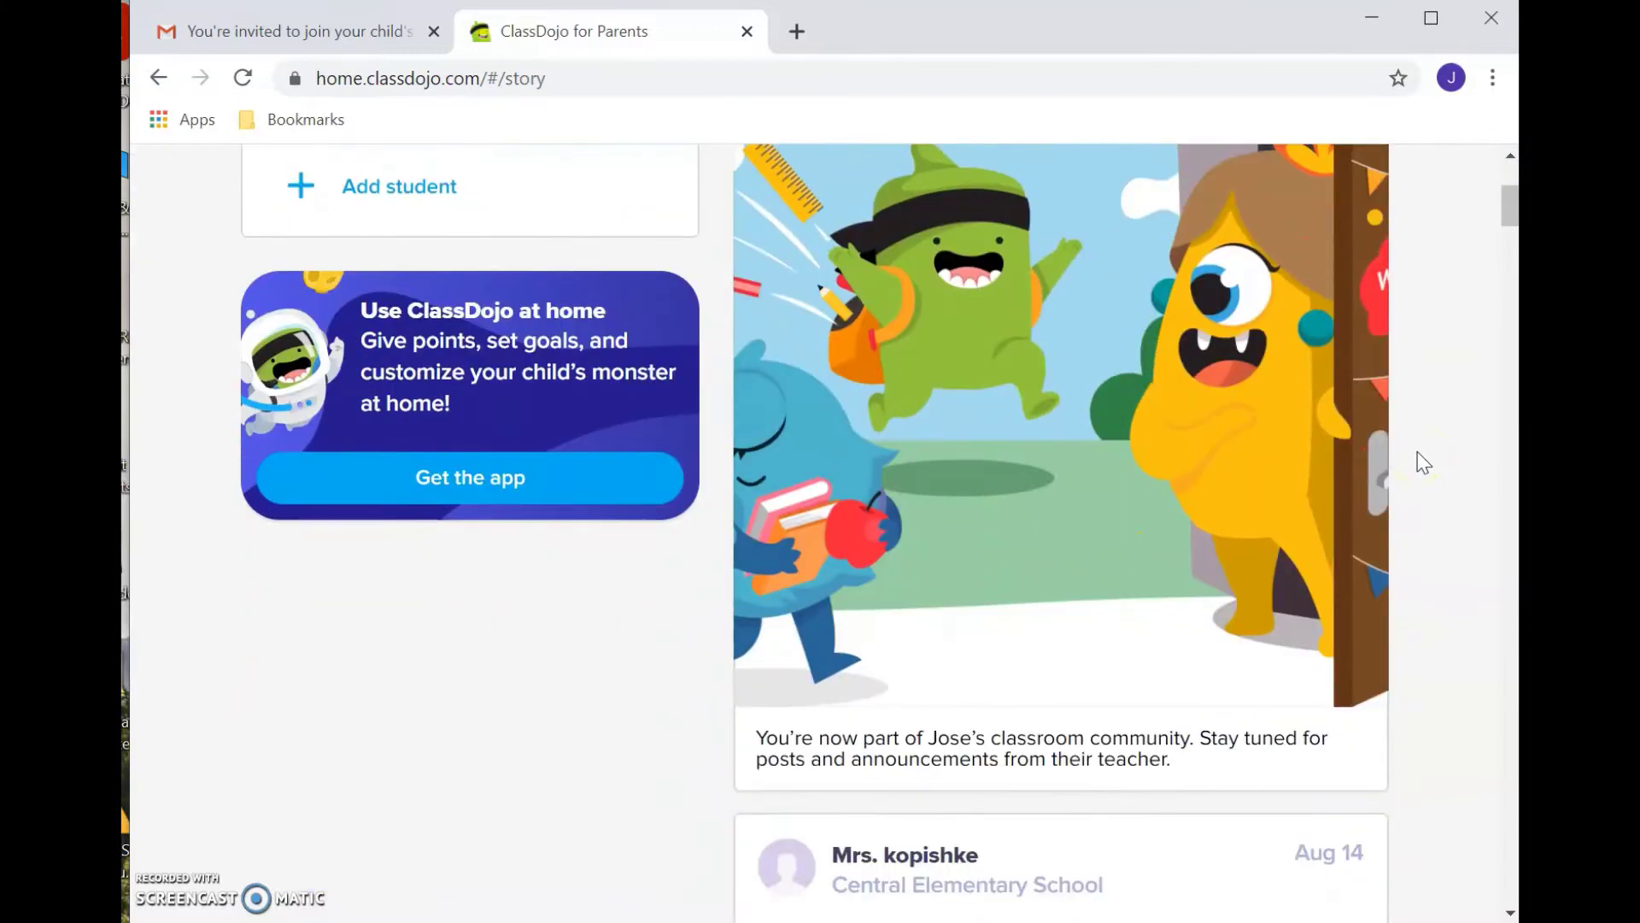
{"action": "scroll", "coordinate": [1423, 461], "scroll_direction": "up", "scroll_amount": 4}
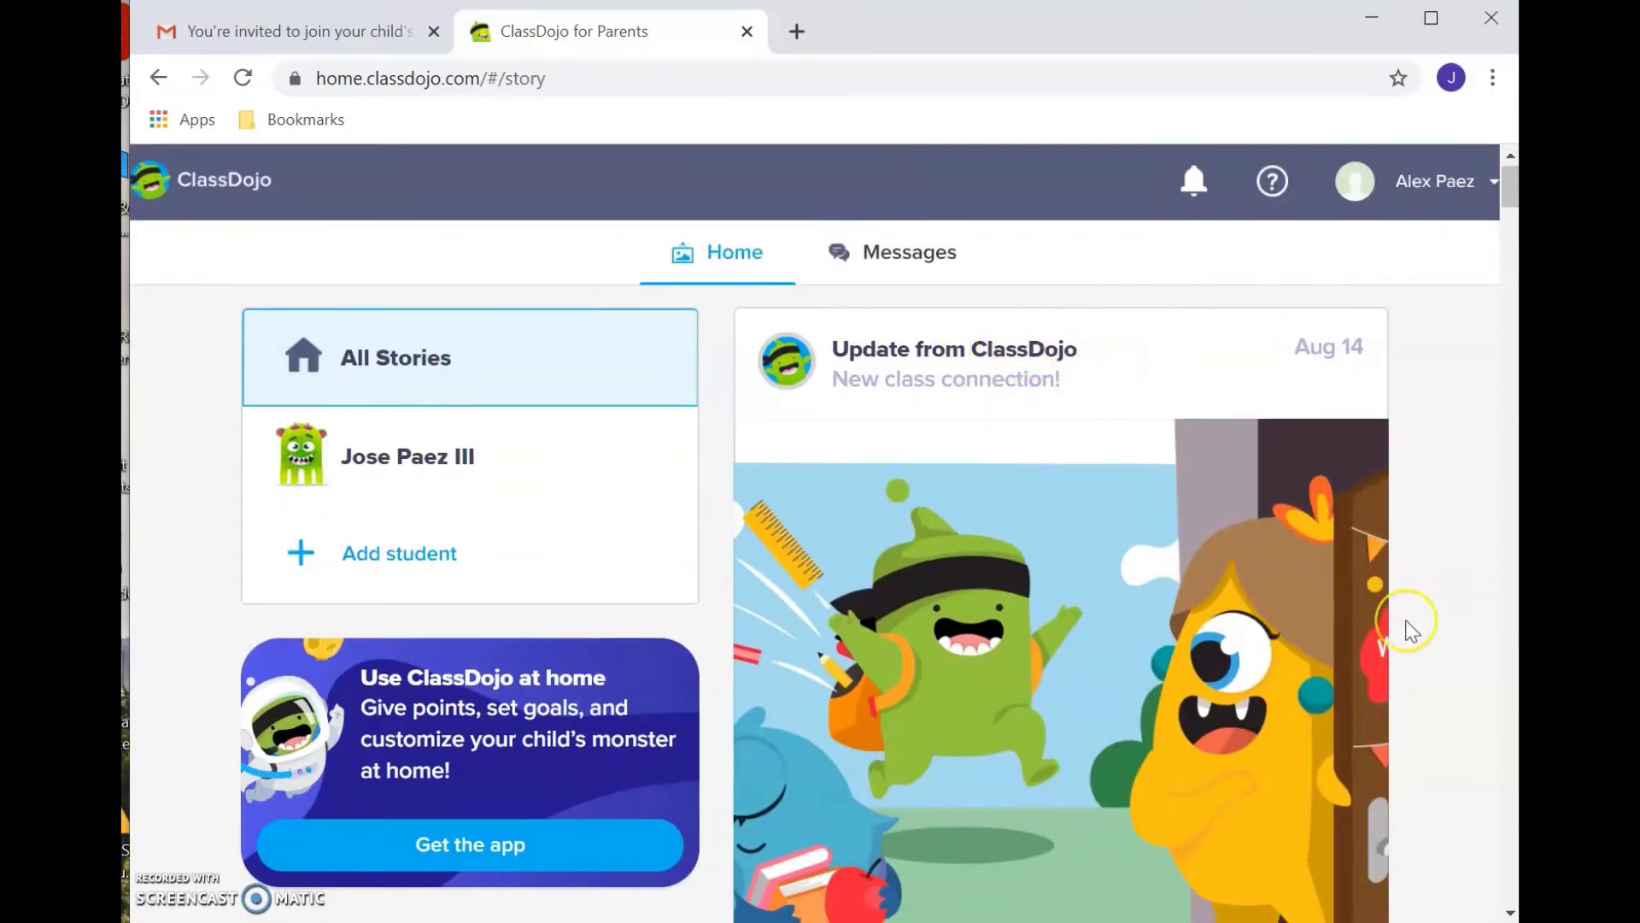
{"action": "scroll", "coordinate": [1410, 630], "scroll_direction": "down", "scroll_amount": 7}
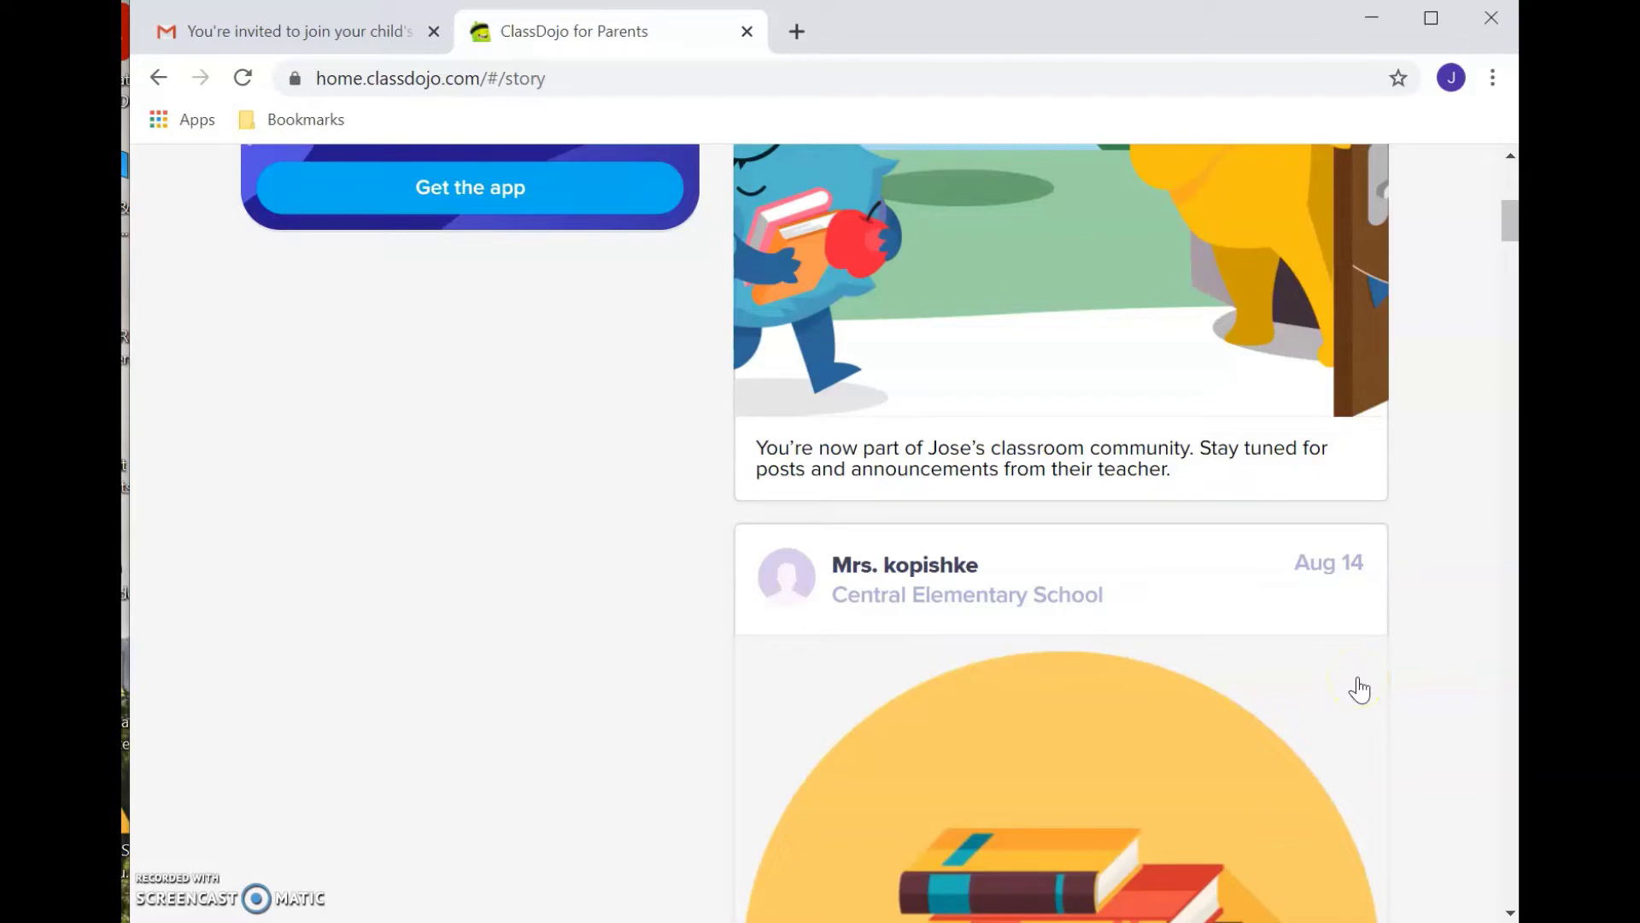
{"action": "scroll", "coordinate": [1359, 688], "scroll_direction": "down", "scroll_amount": 6}
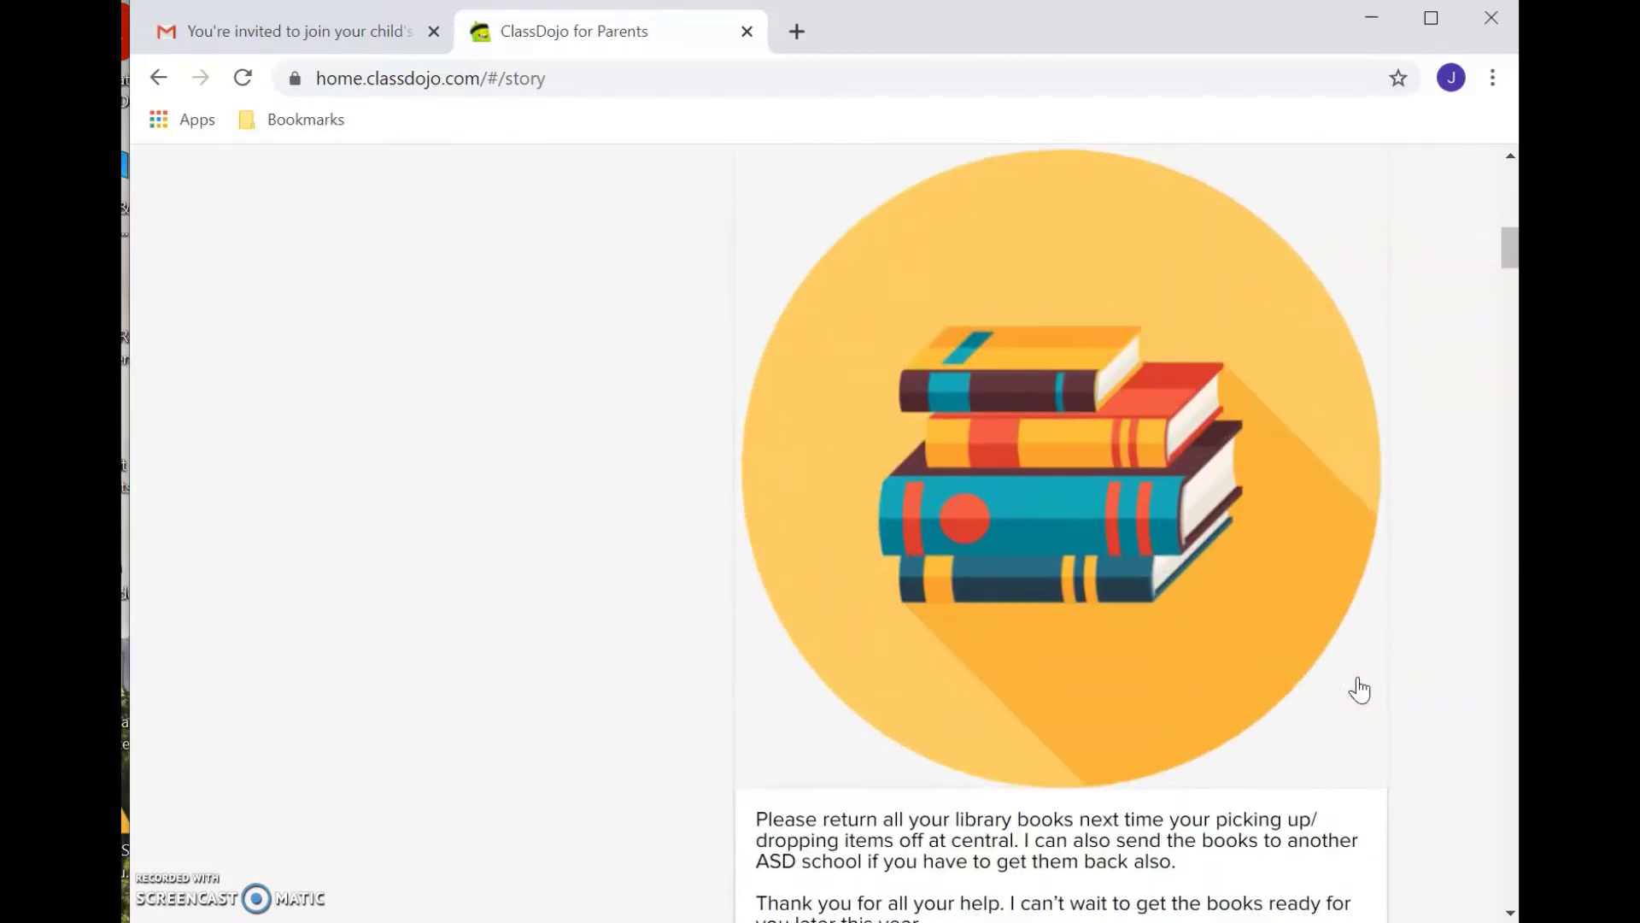
{"action": "scroll", "coordinate": [1359, 689], "scroll_direction": "down", "scroll_amount": 10}
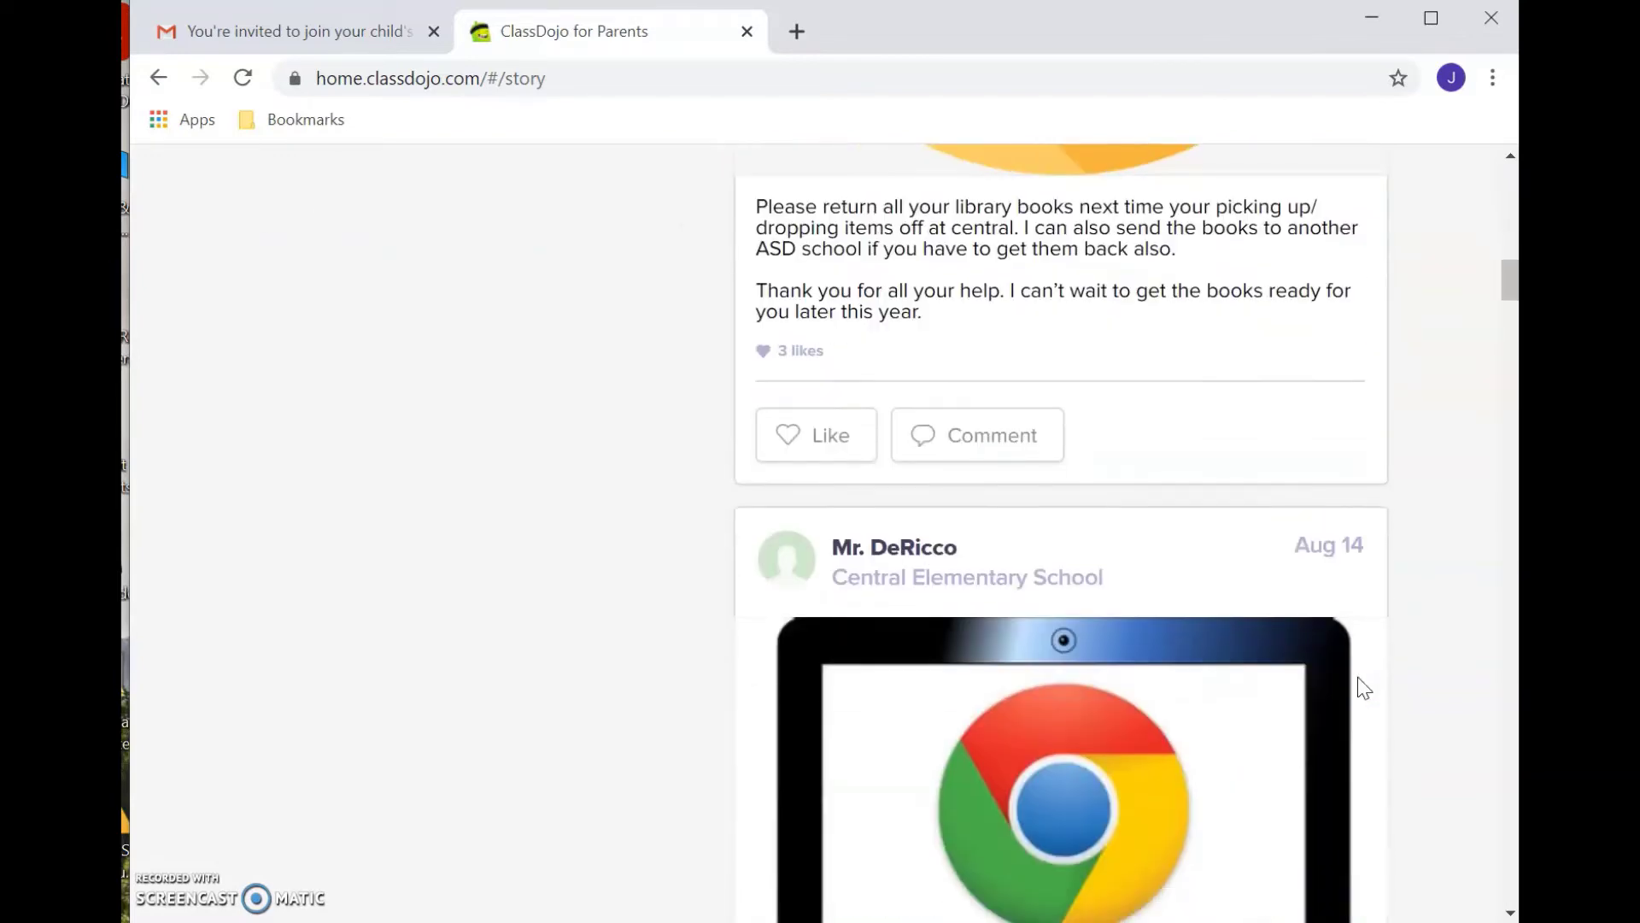
{"action": "scroll", "coordinate": [1359, 689], "scroll_direction": "down", "scroll_amount": 8}
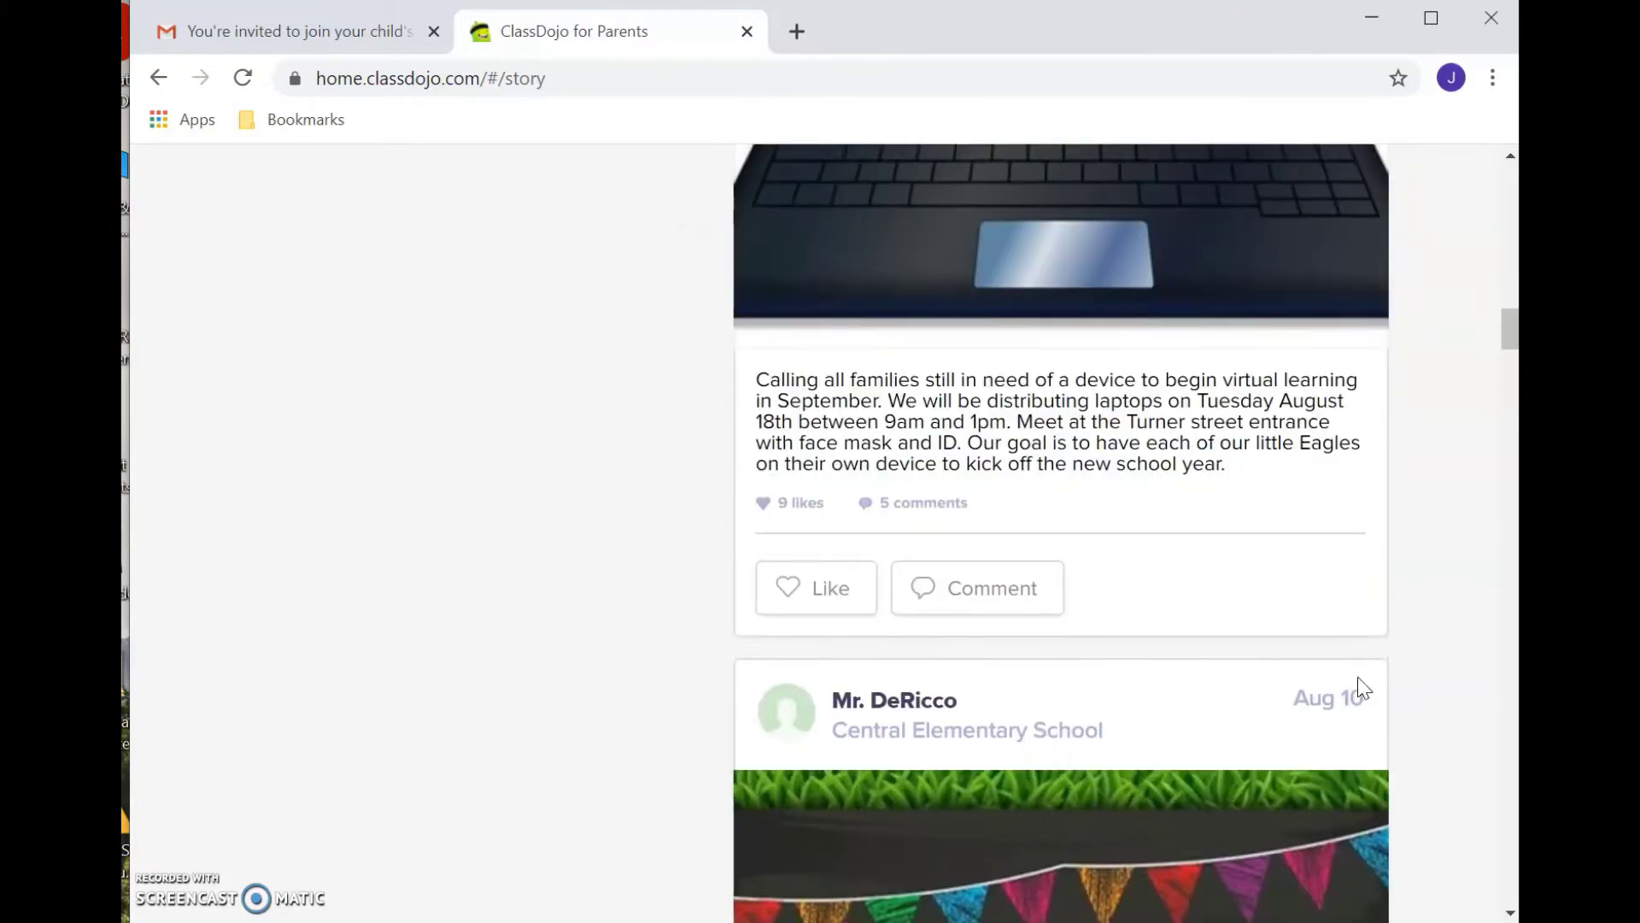
{"action": "scroll", "coordinate": [1360, 689], "scroll_direction": "down", "scroll_amount": 2}
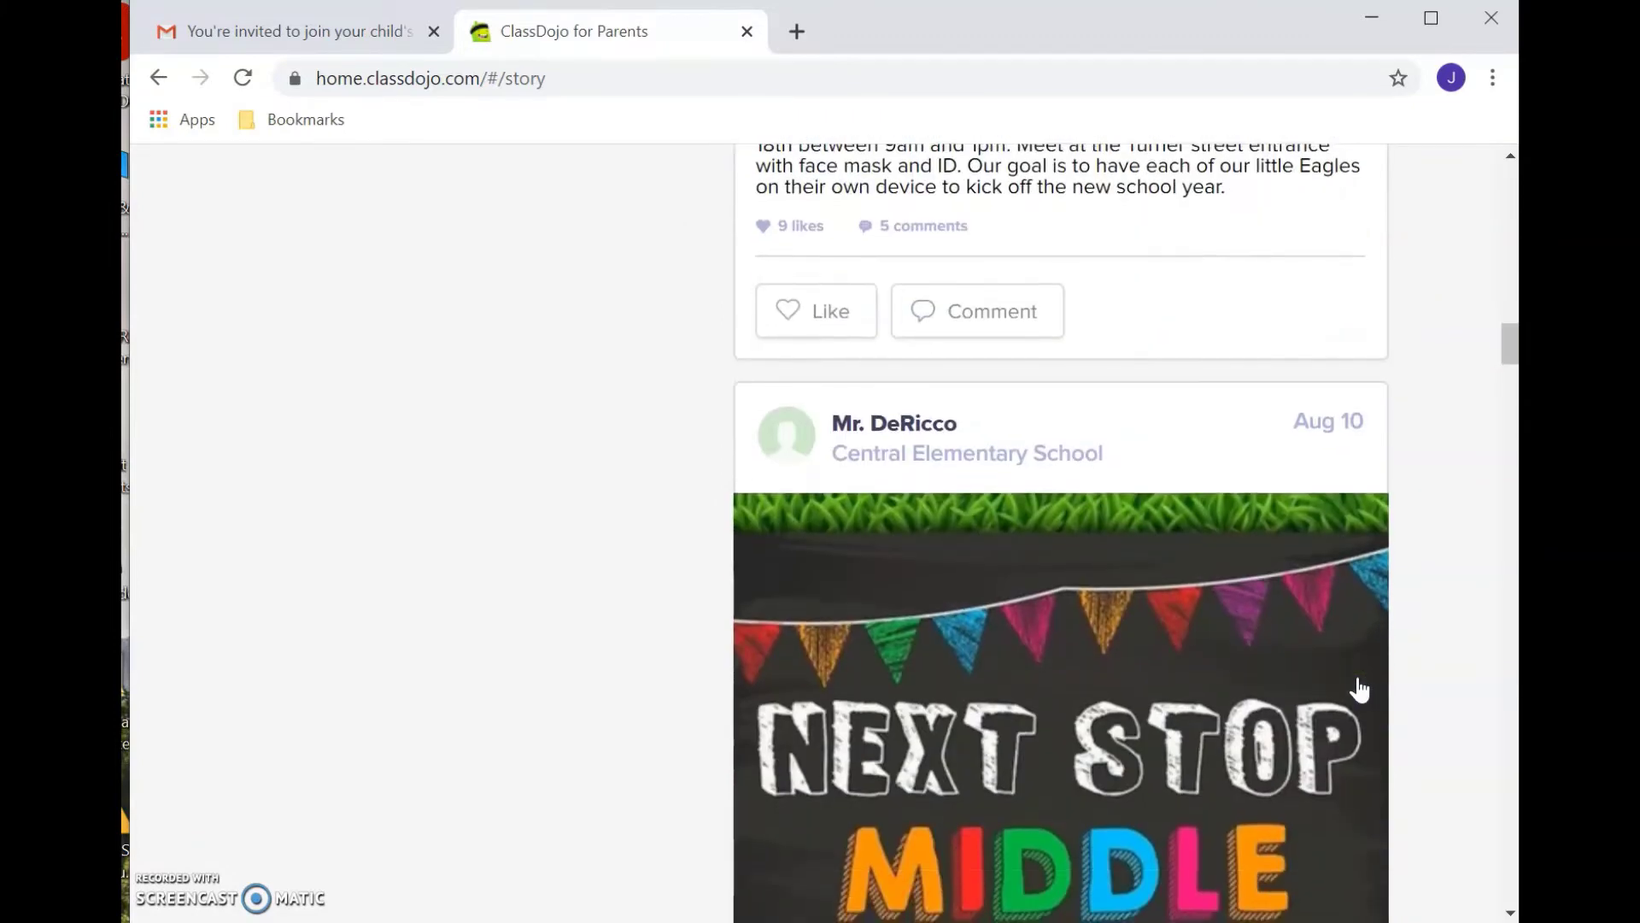
{"action": "scroll", "coordinate": [577, 740], "scroll_direction": "down", "scroll_amount": 4}
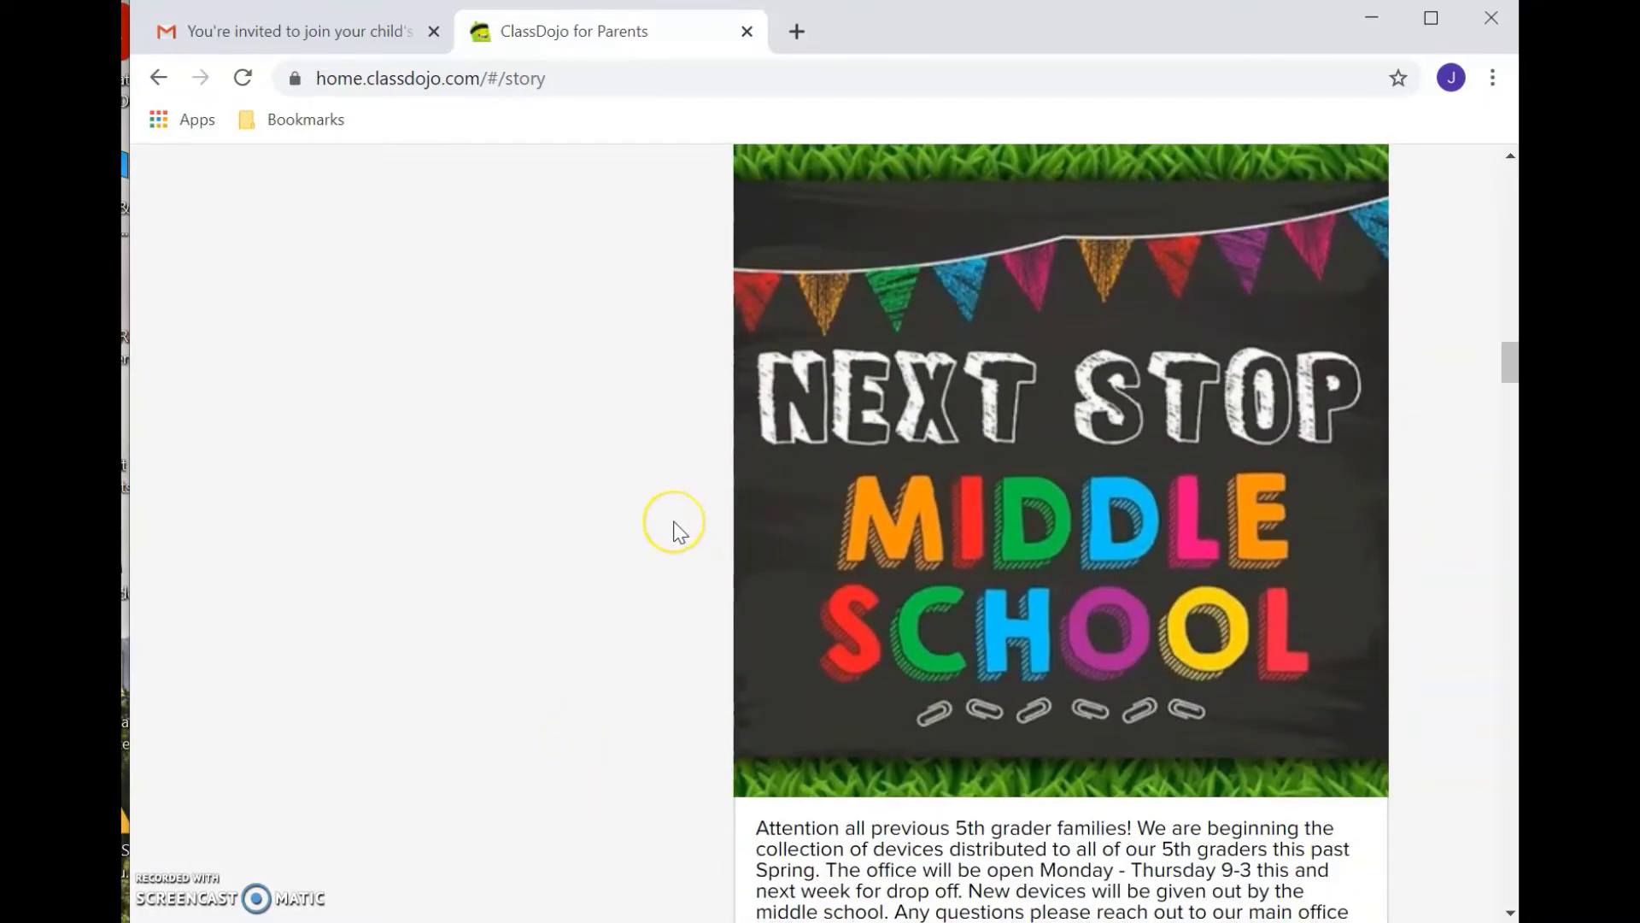
{"action": "scroll", "coordinate": [680, 530], "scroll_direction": "down", "scroll_amount": 3}
{"action": "scroll", "coordinate": [679, 530], "scroll_direction": "down", "scroll_amount": 2}
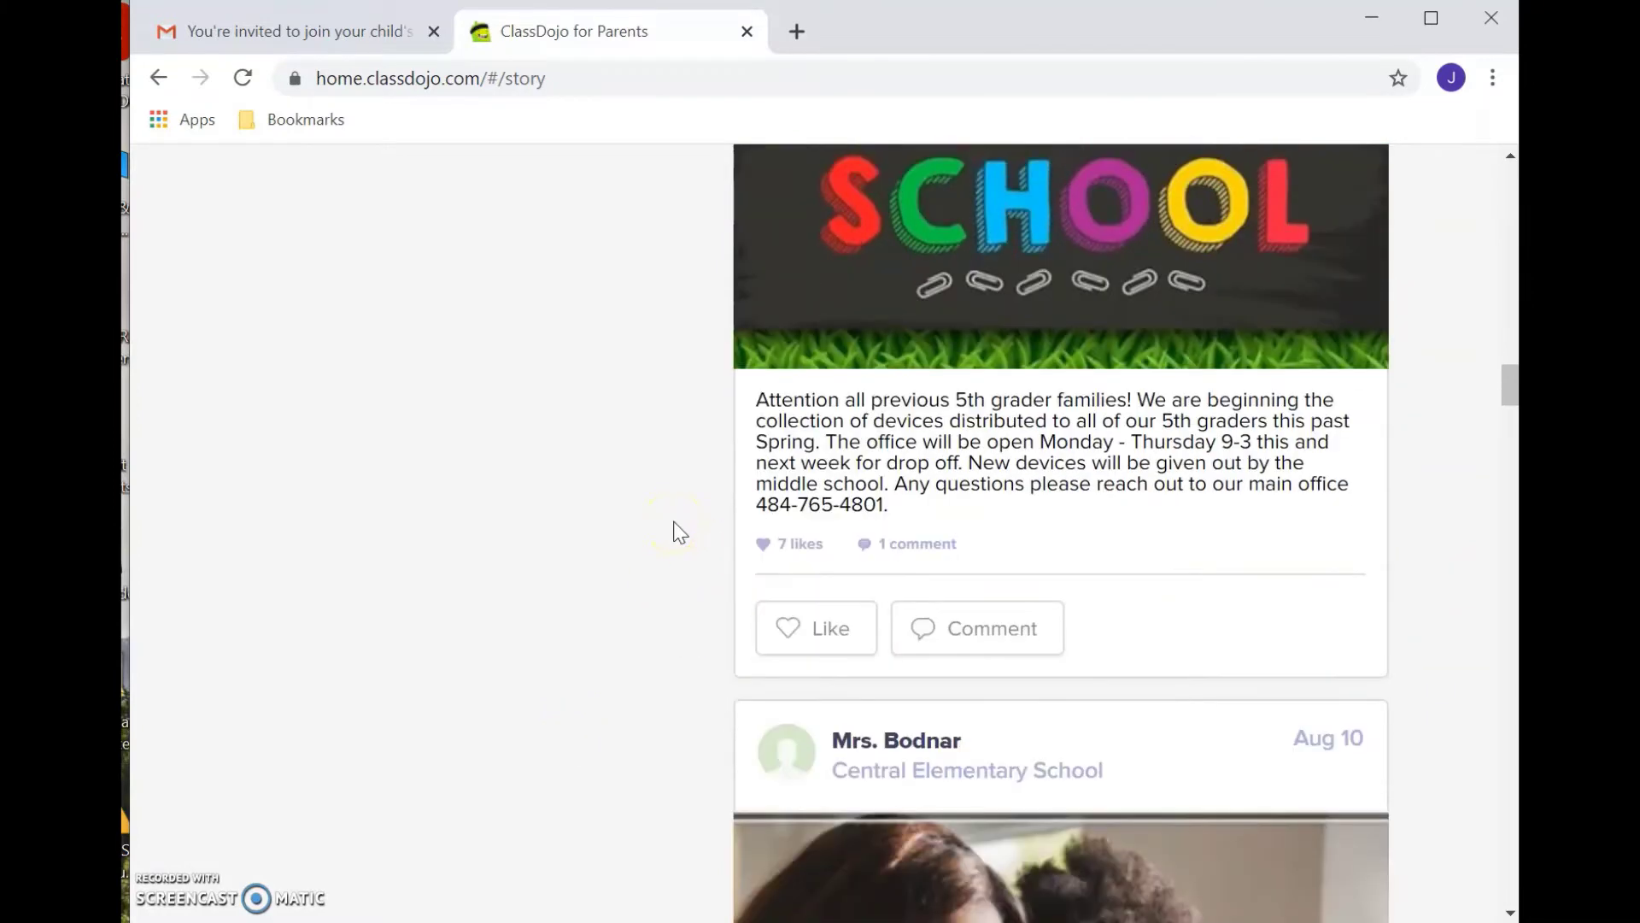
{"action": "scroll", "coordinate": [680, 530], "scroll_direction": "down", "scroll_amount": 8}
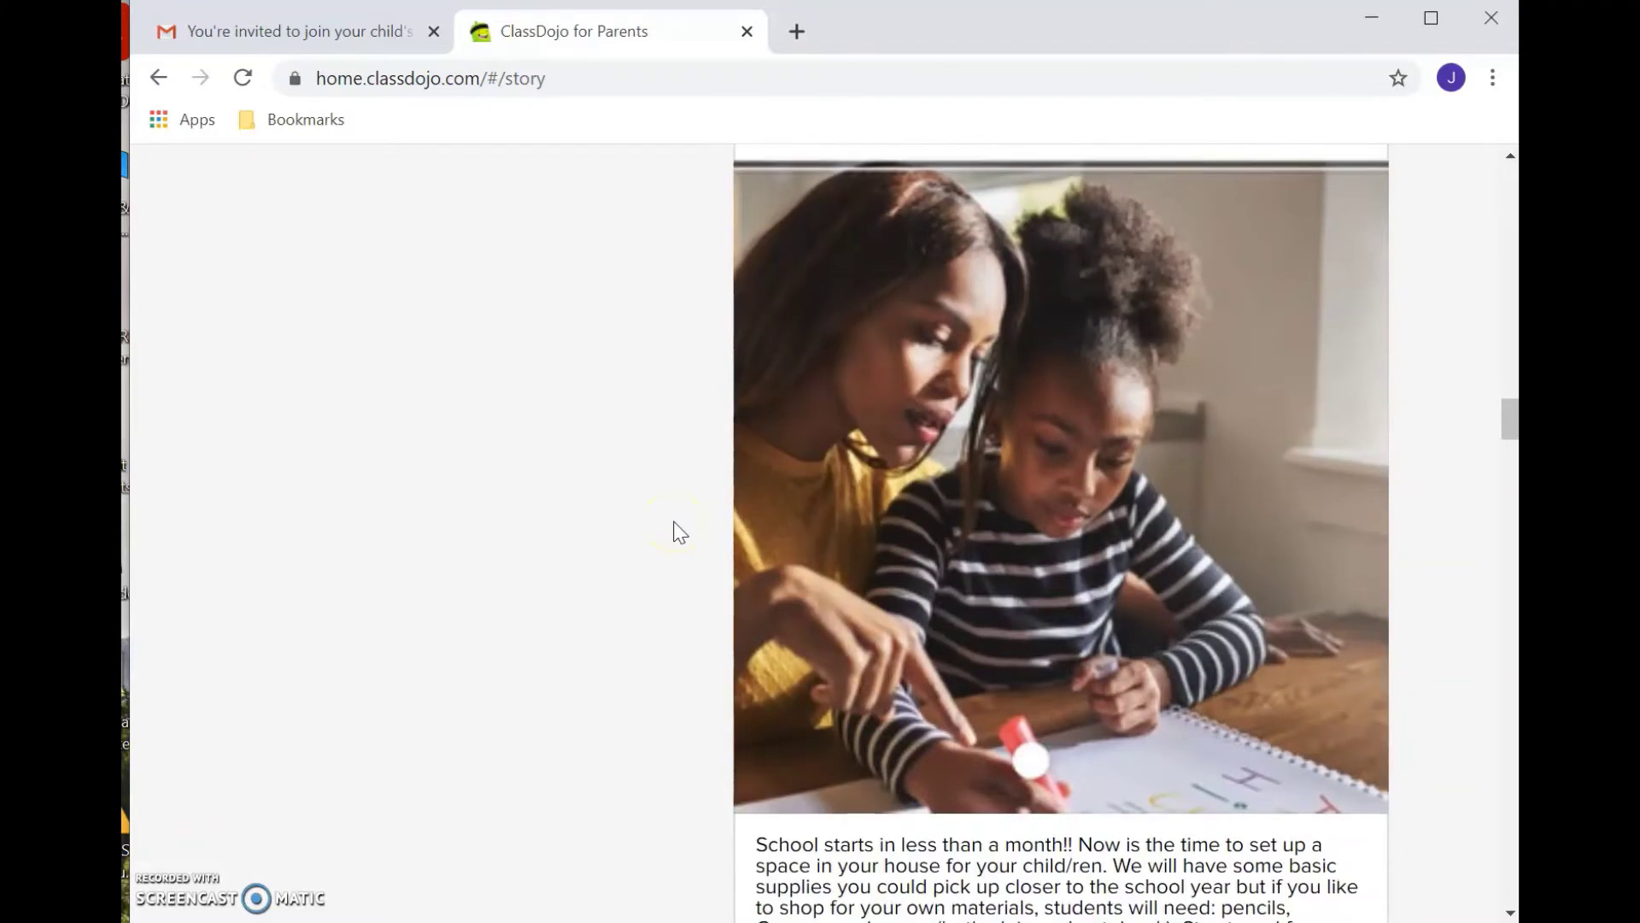
{"action": "scroll", "coordinate": [679, 529], "scroll_direction": "down", "scroll_amount": 3}
{"action": "scroll", "coordinate": [679, 529], "scroll_direction": "down", "scroll_amount": 3}
{"action": "scroll", "coordinate": [679, 530], "scroll_direction": "down", "scroll_amount": 2}
{"action": "scroll", "coordinate": [679, 530], "scroll_direction": "down", "scroll_amount": 4}
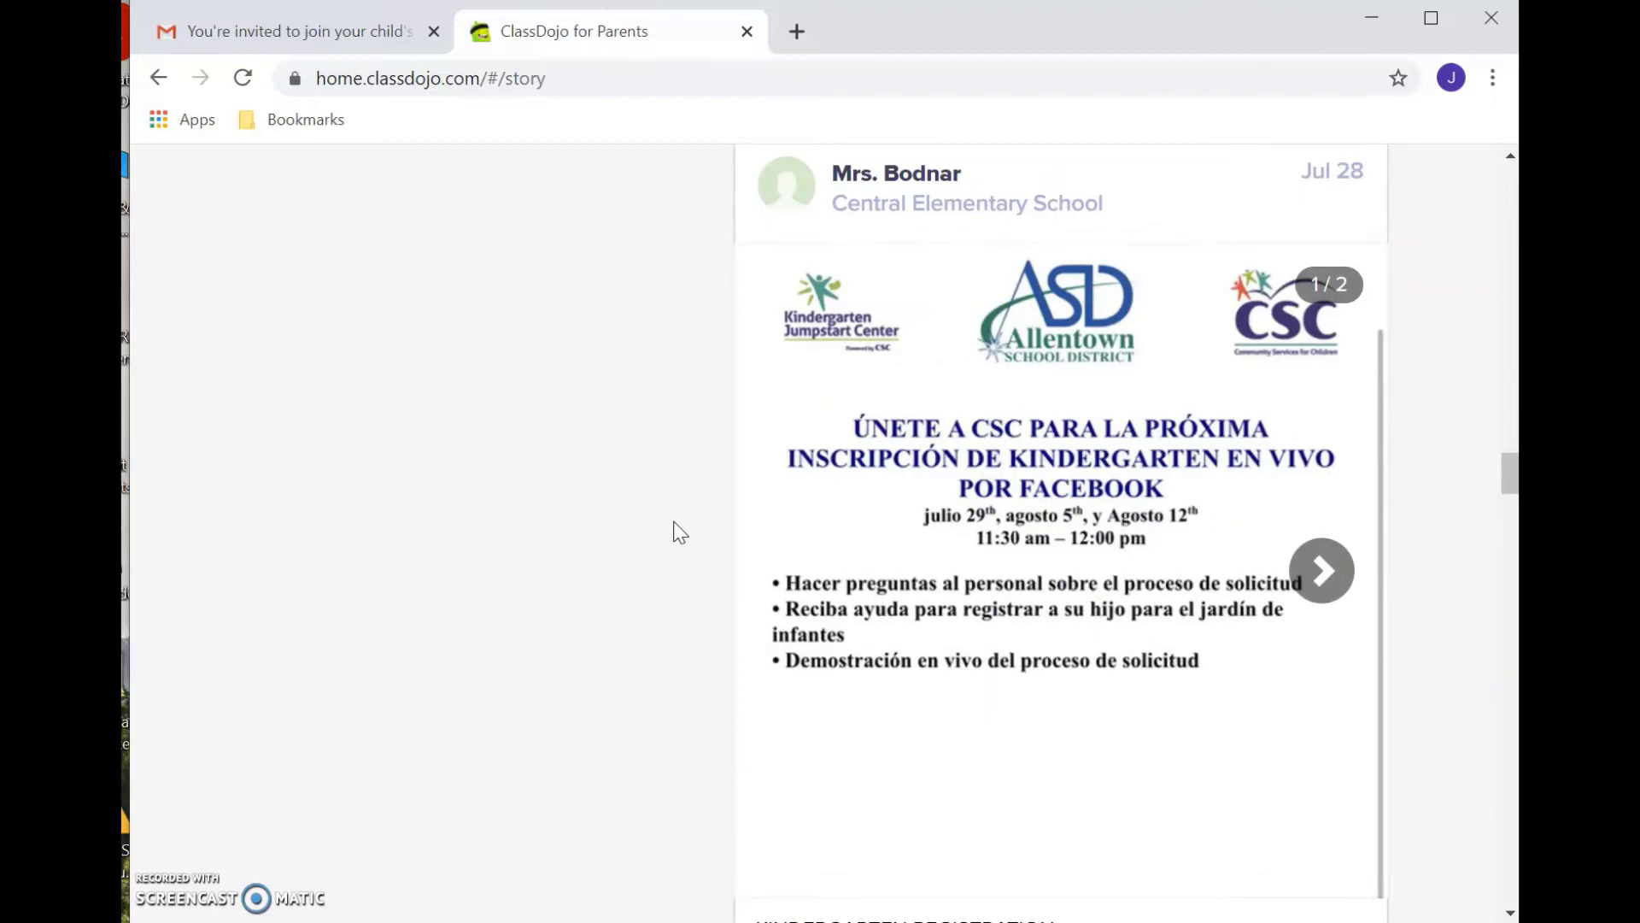
{"action": "scroll", "coordinate": [679, 531], "scroll_direction": "down", "scroll_amount": 6}
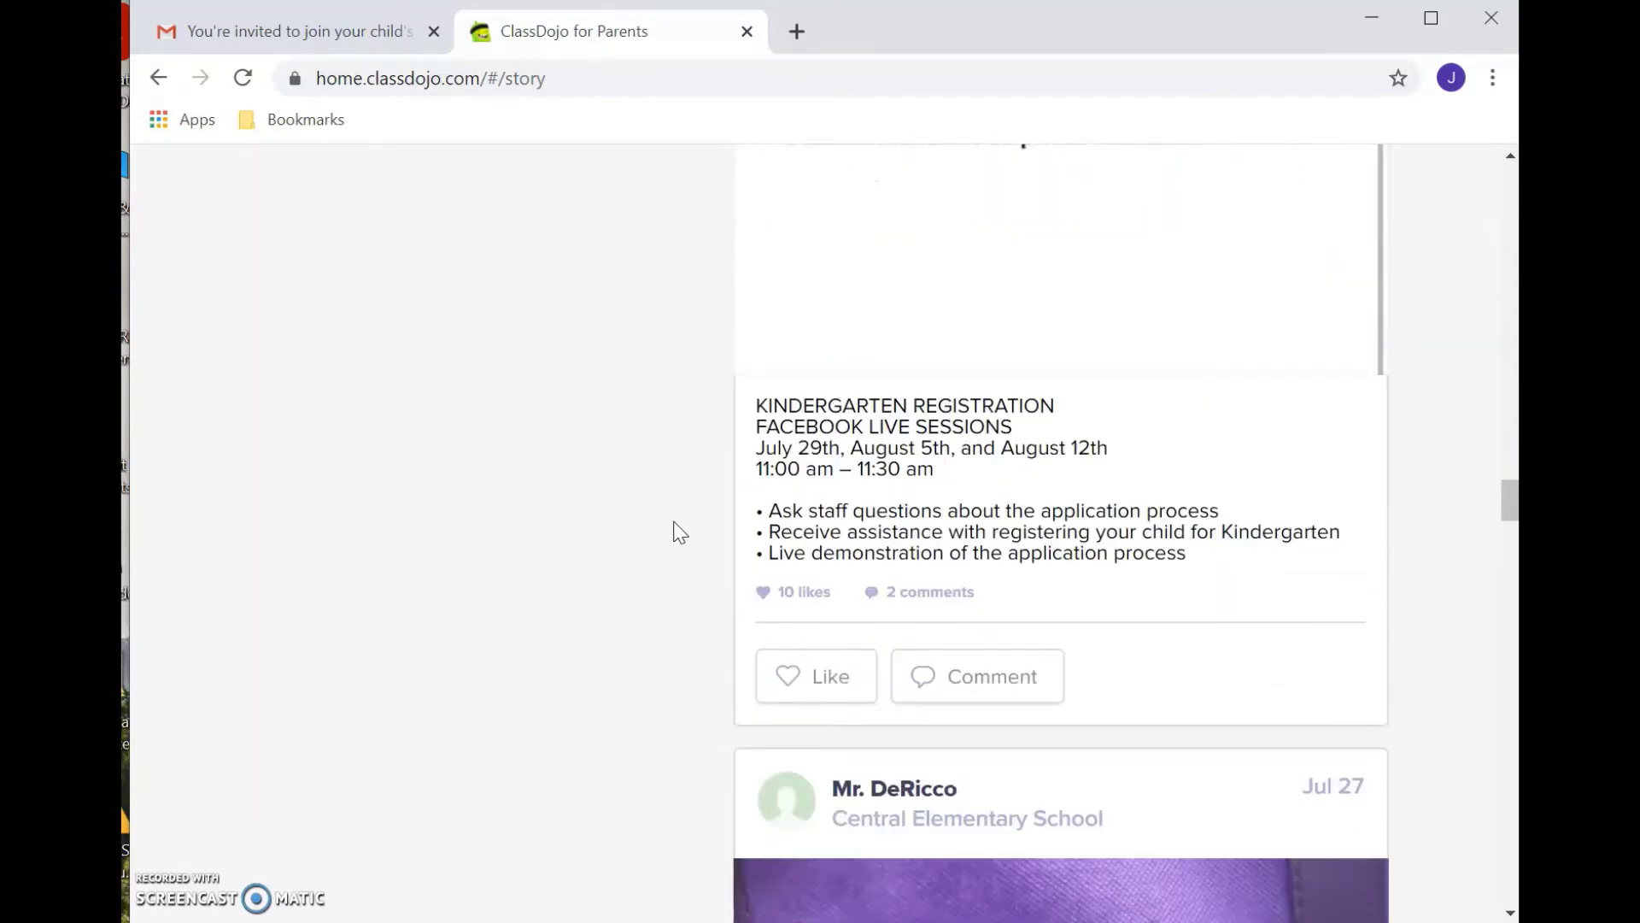
{"action": "scroll", "coordinate": [679, 531], "scroll_direction": "down", "scroll_amount": 4}
{"action": "scroll", "coordinate": [679, 531], "scroll_direction": "down", "scroll_amount": 4}
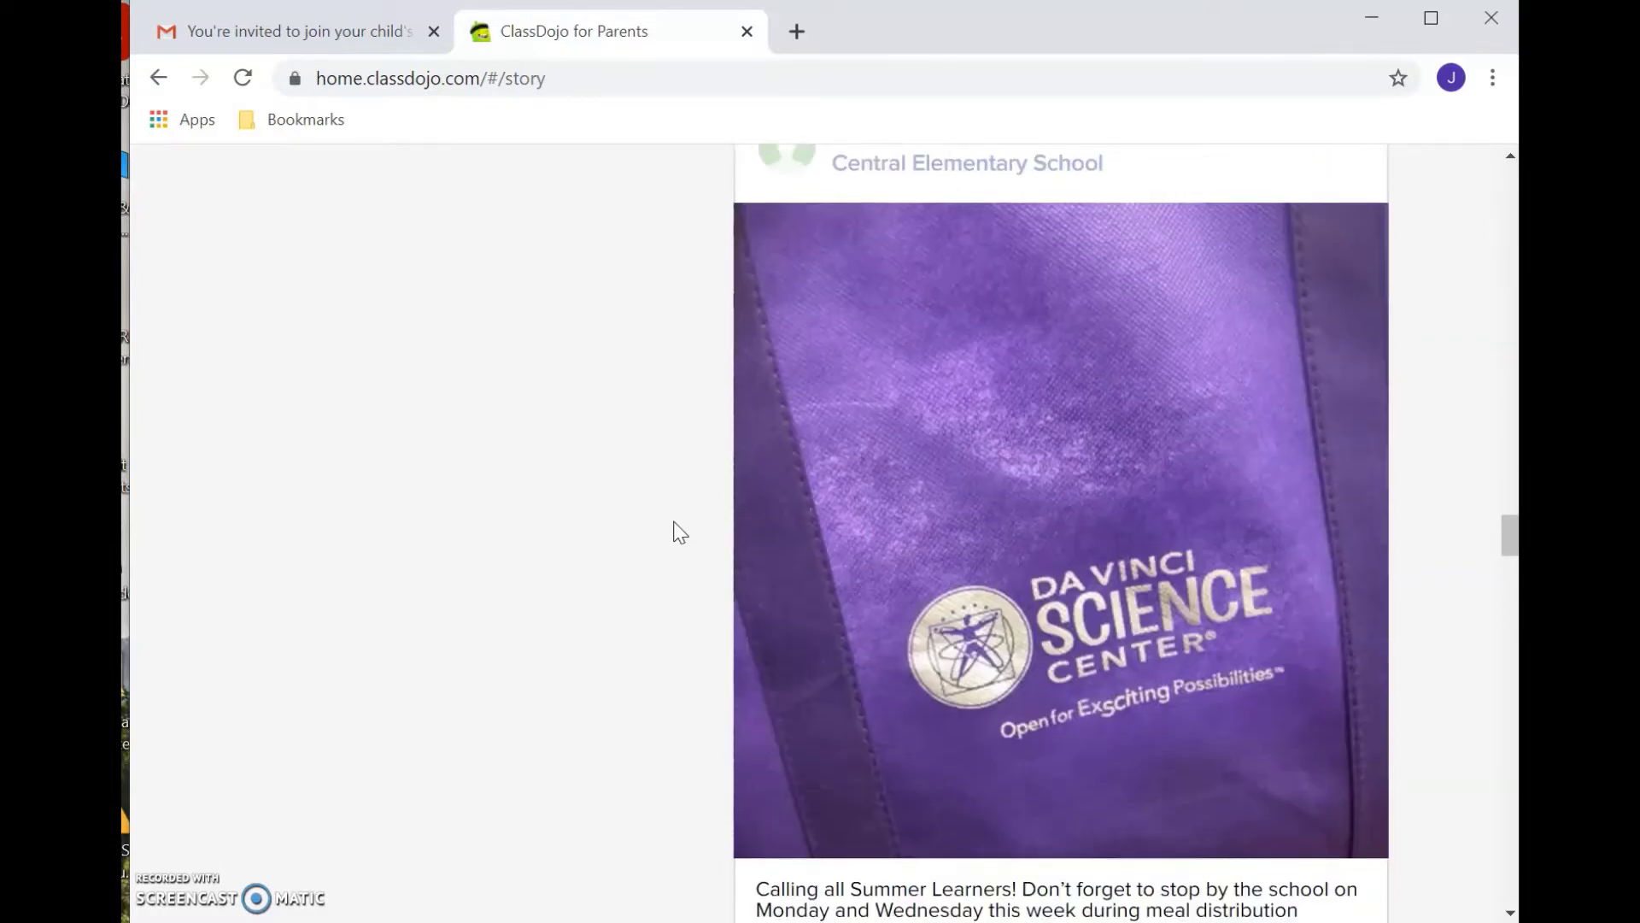
{"action": "scroll", "coordinate": [679, 532], "scroll_direction": "down", "scroll_amount": 5}
{"action": "scroll", "coordinate": [679, 531], "scroll_direction": "down", "scroll_amount": 3}
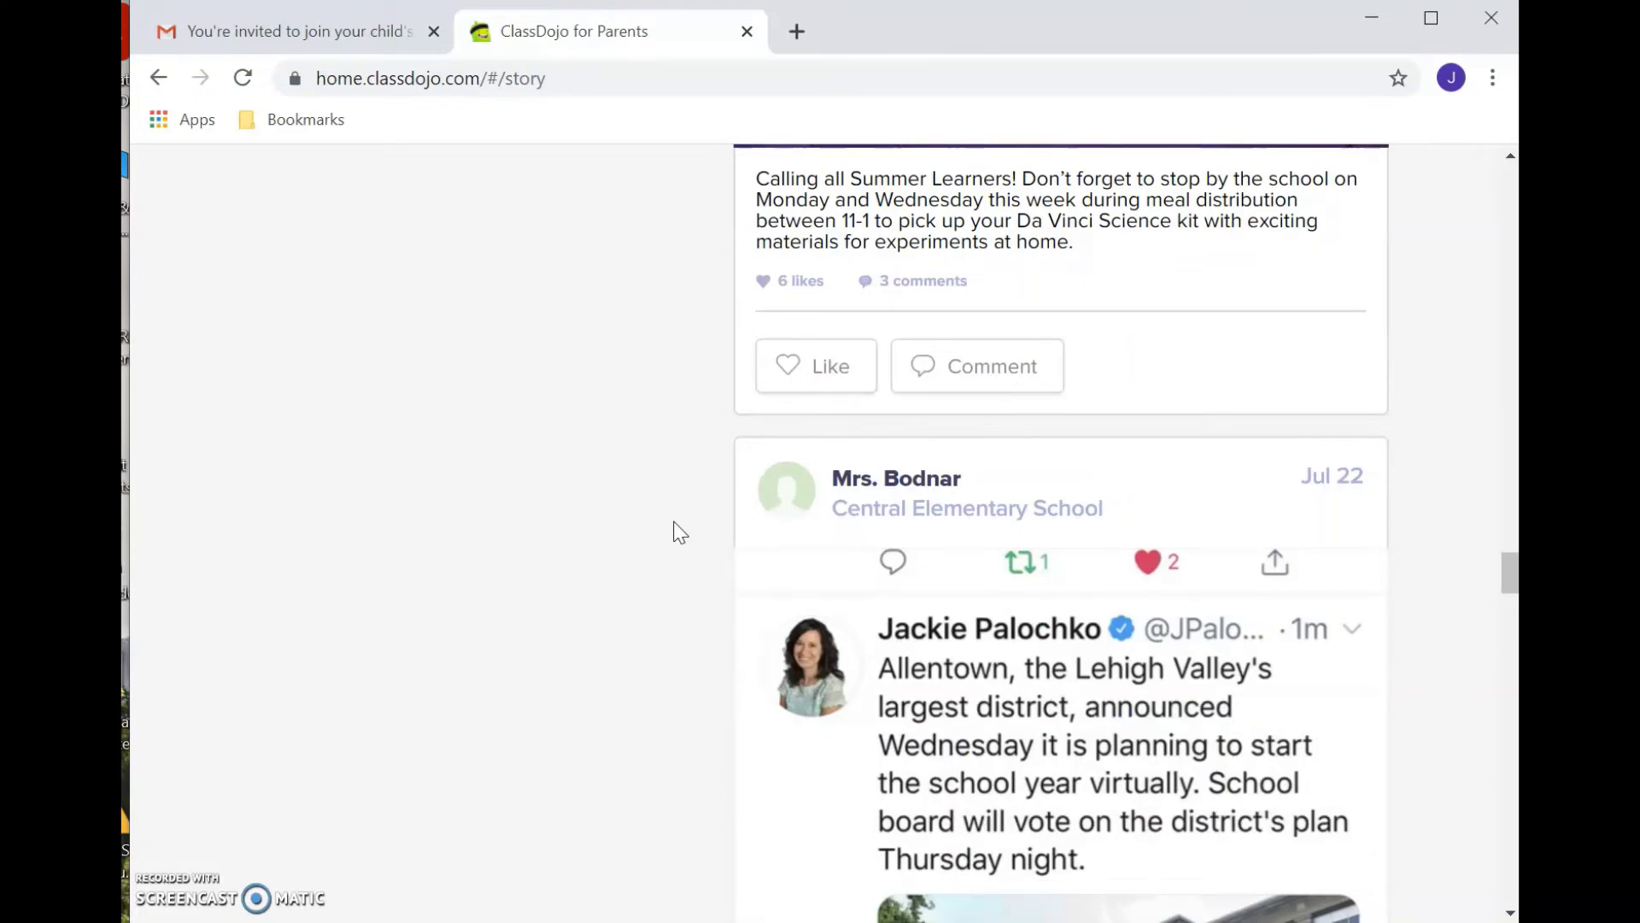
{"action": "scroll", "coordinate": [679, 531], "scroll_direction": "down", "scroll_amount": 6}
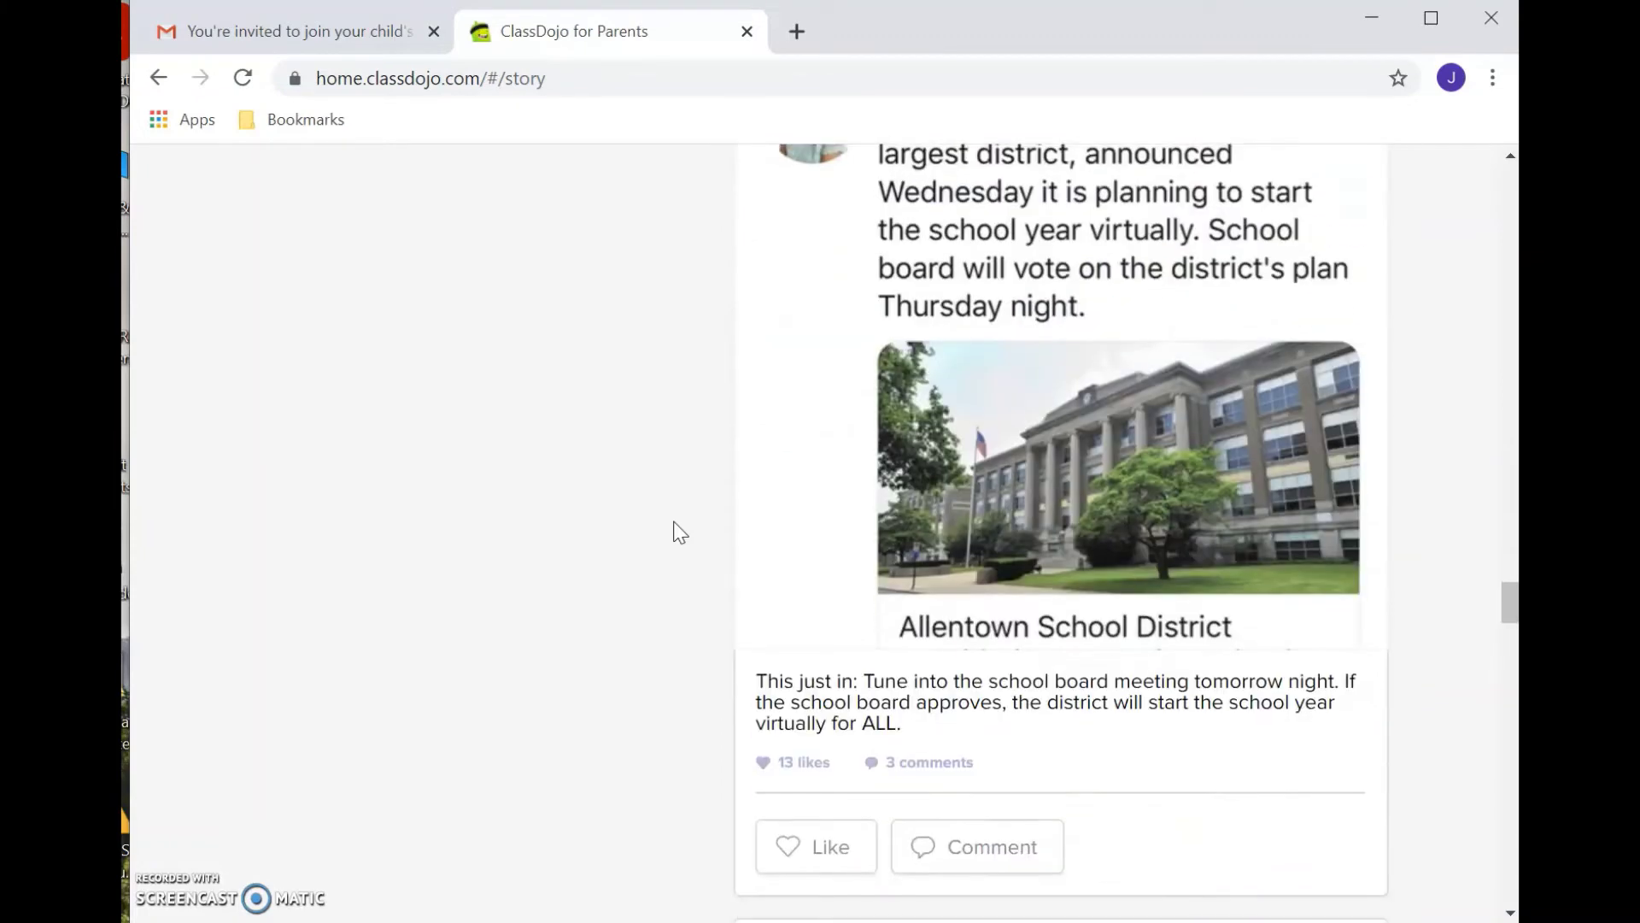
- Scroll back up to the top of the home feed
{"action": "scroll", "coordinate": [679, 531], "scroll_direction": "up", "scroll_amount": 18}
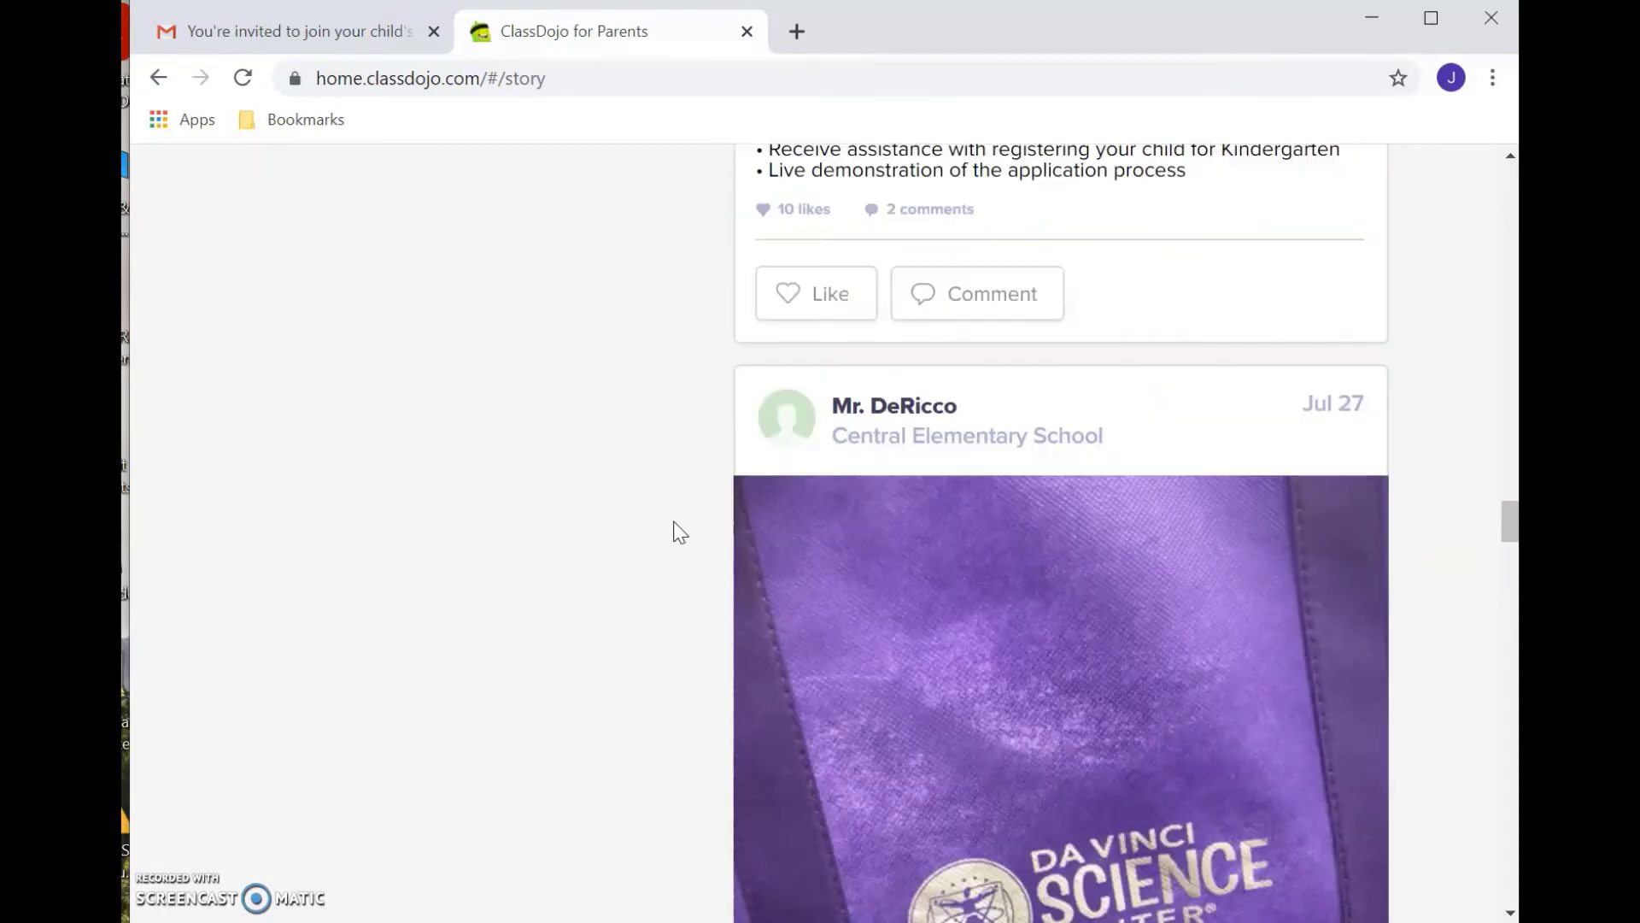
{"action": "scroll", "coordinate": [679, 532], "scroll_direction": "up", "scroll_amount": 9}
{"action": "left_click", "coordinate": [1000, 662]}
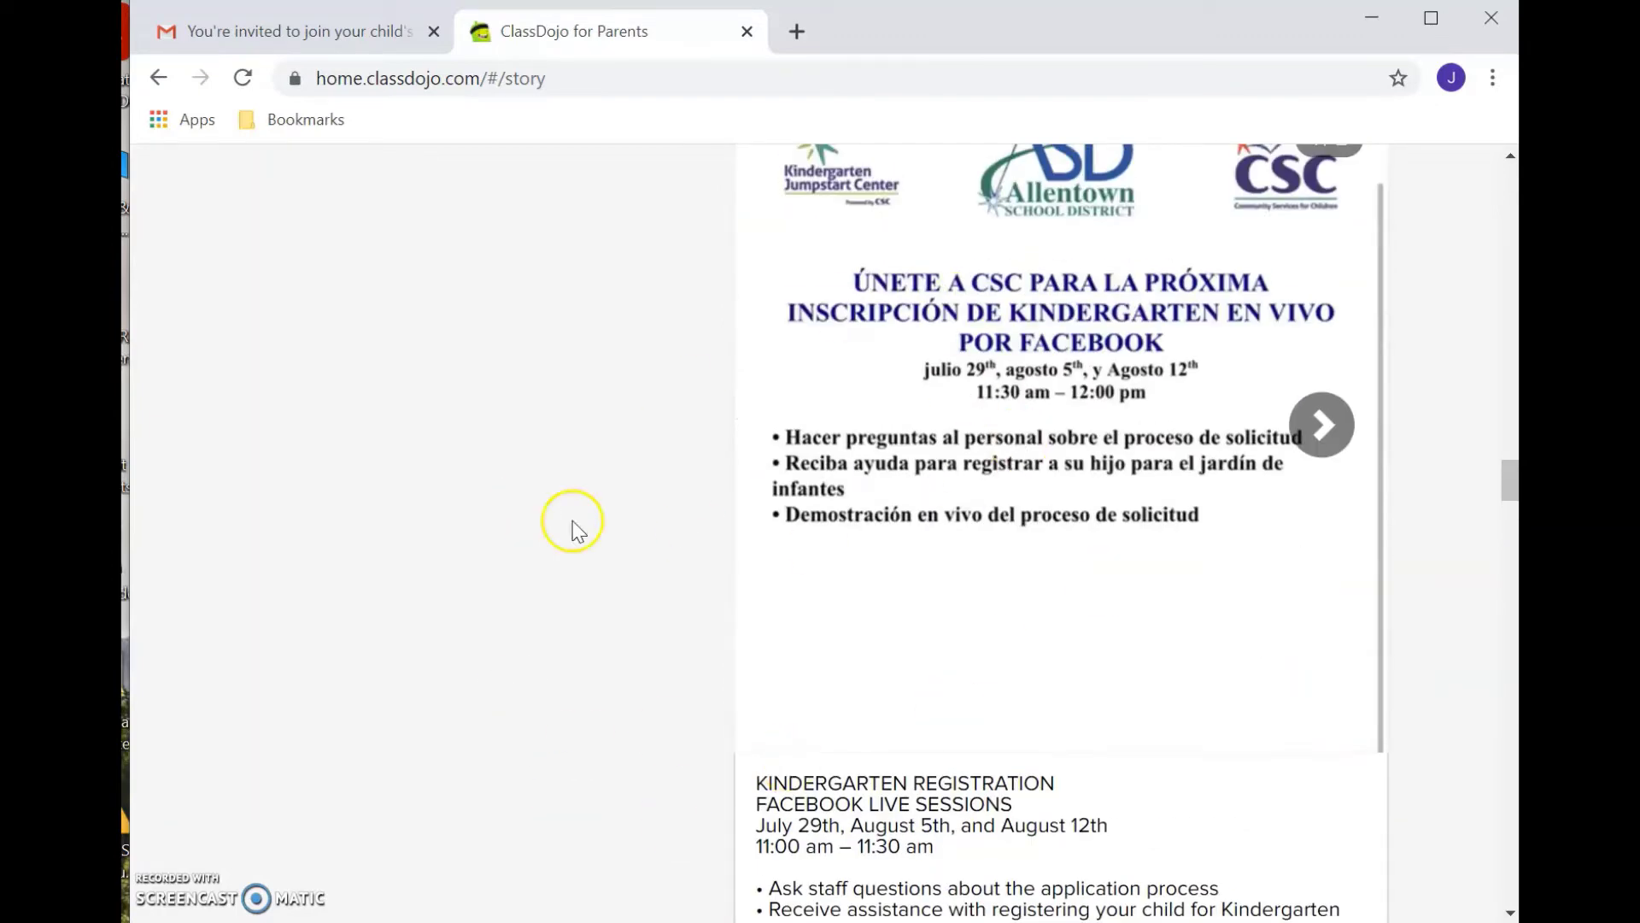
{"action": "scroll", "coordinate": [581, 444], "scroll_direction": "up", "scroll_amount": 2}
{"action": "scroll", "coordinate": [581, 444], "scroll_direction": "up", "scroll_amount": 20}
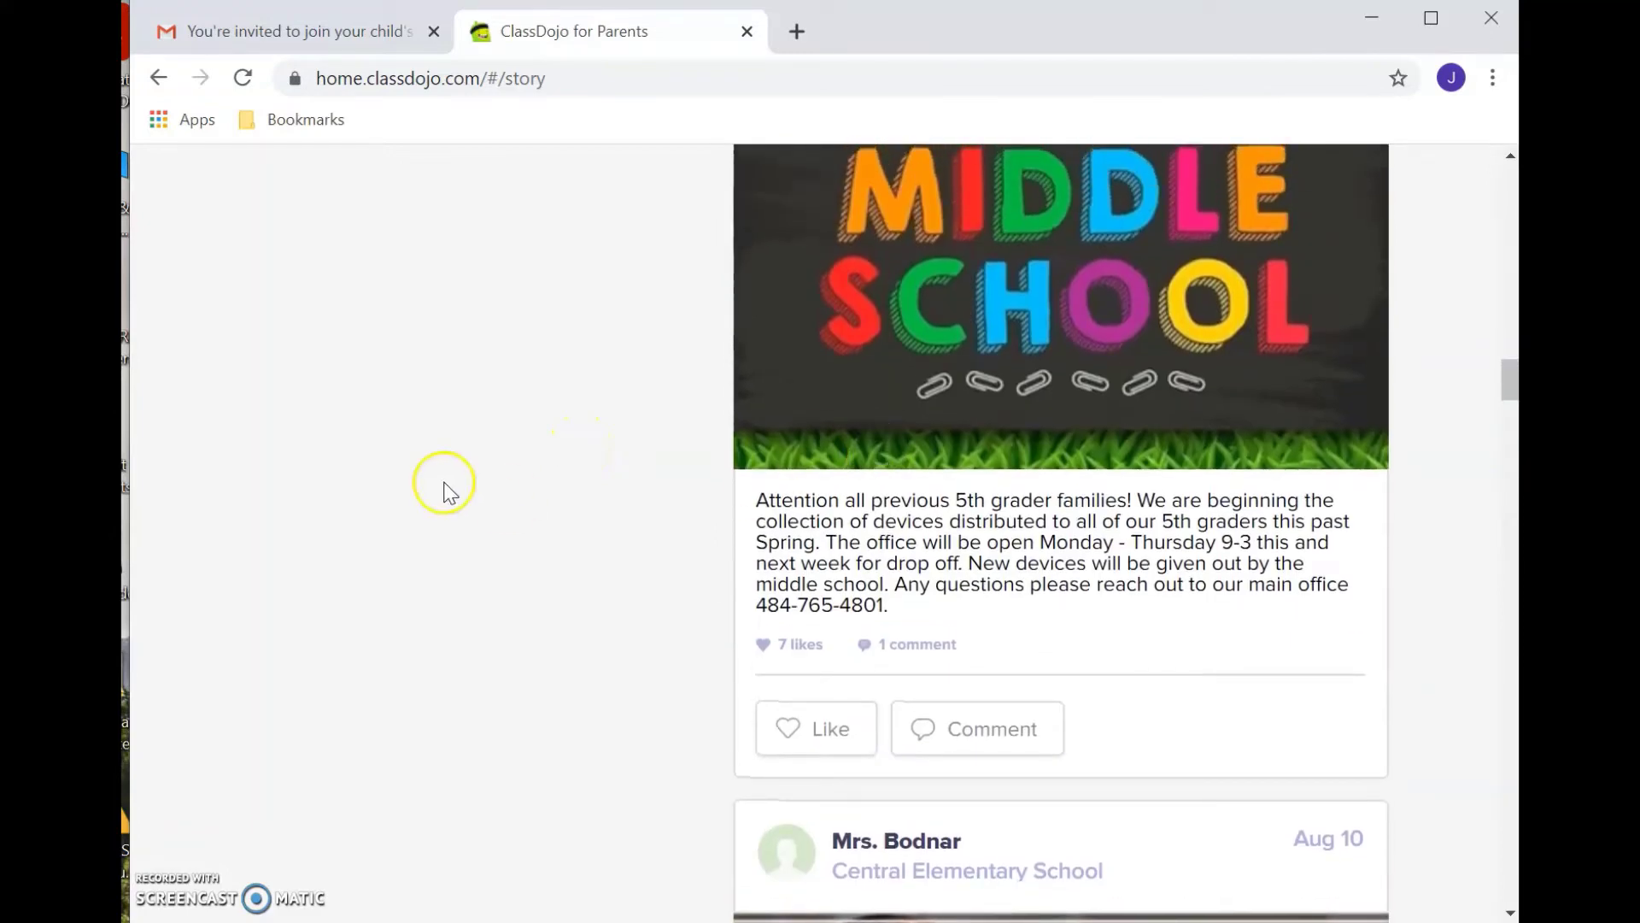
{"action": "scroll", "coordinate": [706, 401], "scroll_direction": "up", "scroll_amount": 15}
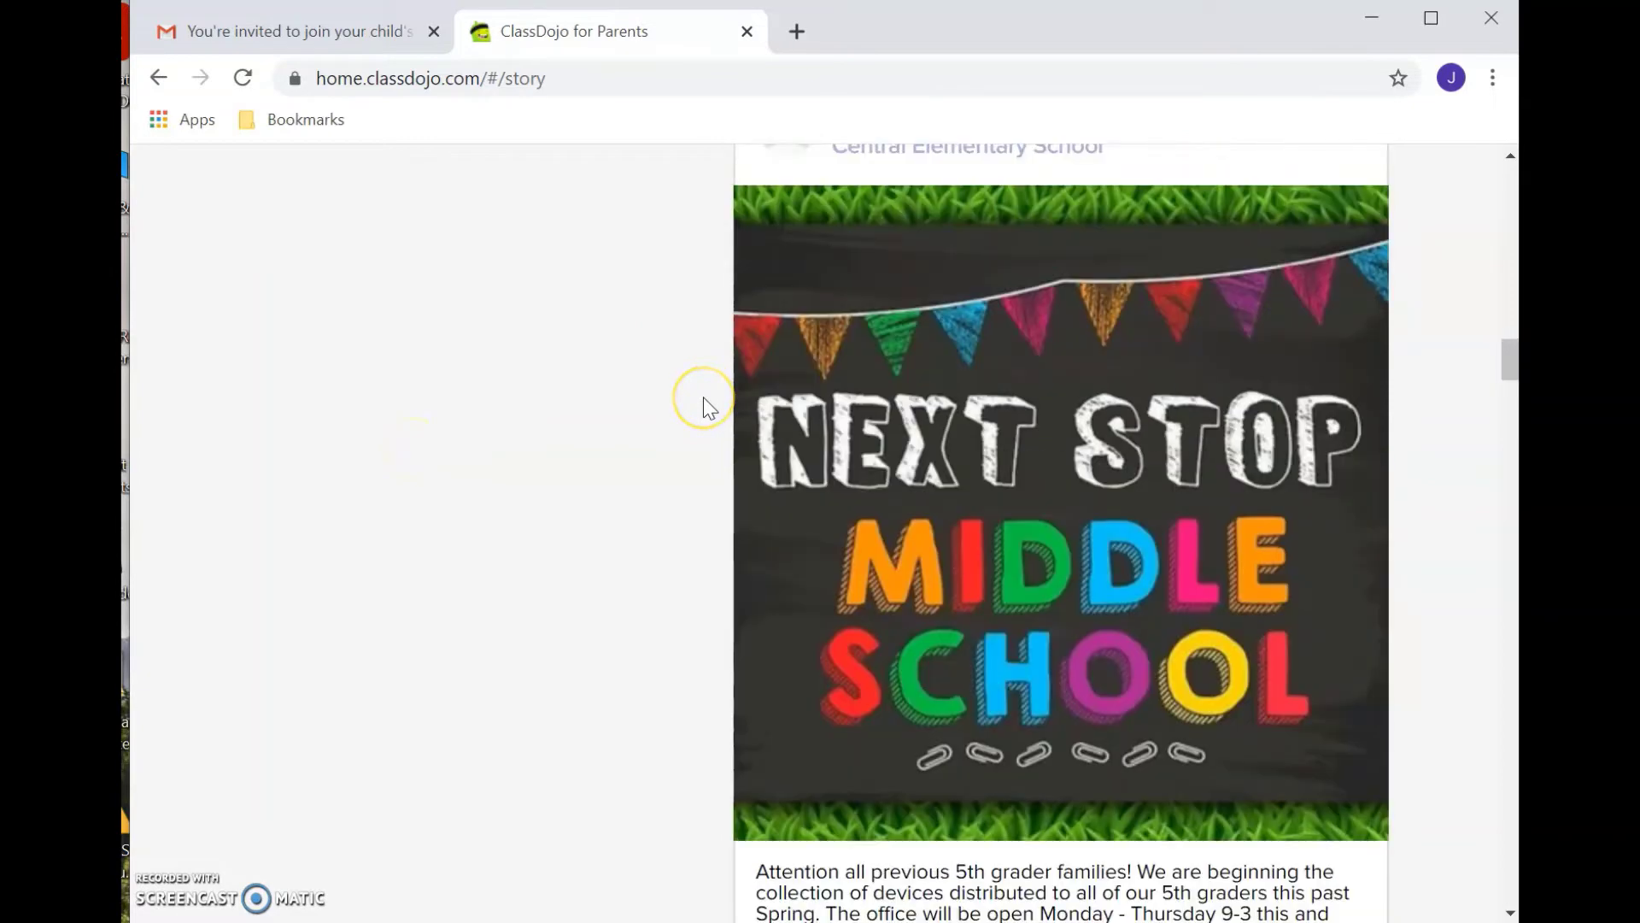
{"action": "scroll", "coordinate": [706, 402], "scroll_direction": "up", "scroll_amount": 10}
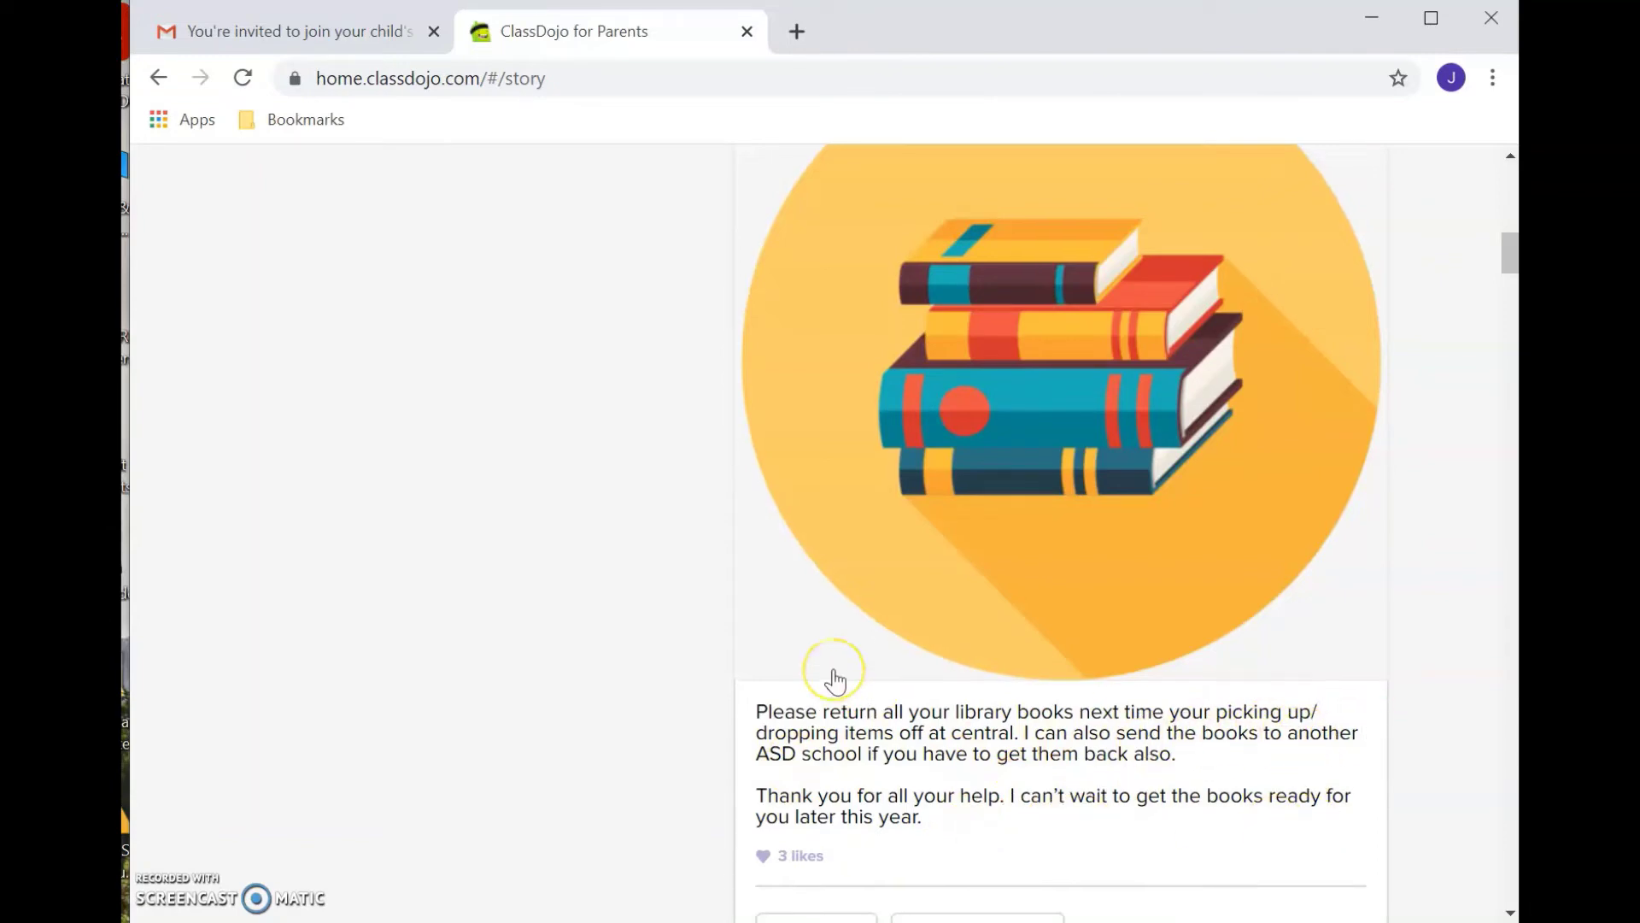
{"action": "scroll", "coordinate": [835, 681], "scroll_direction": "up", "scroll_amount": 5}
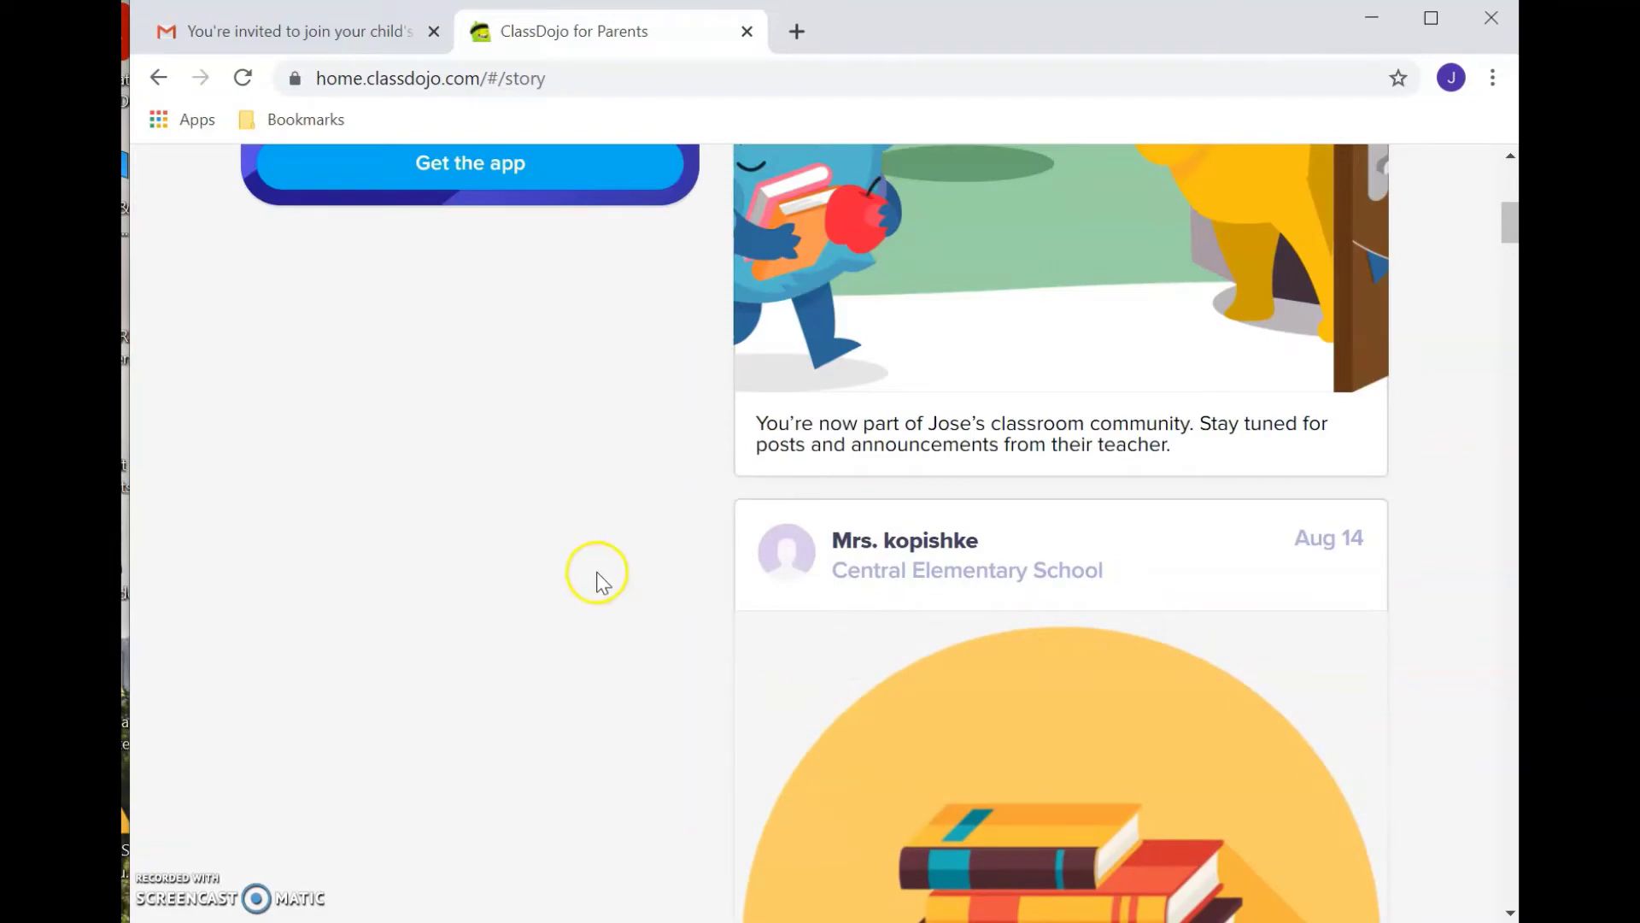
{"action": "scroll", "coordinate": [597, 571], "scroll_direction": "up", "scroll_amount": 5}
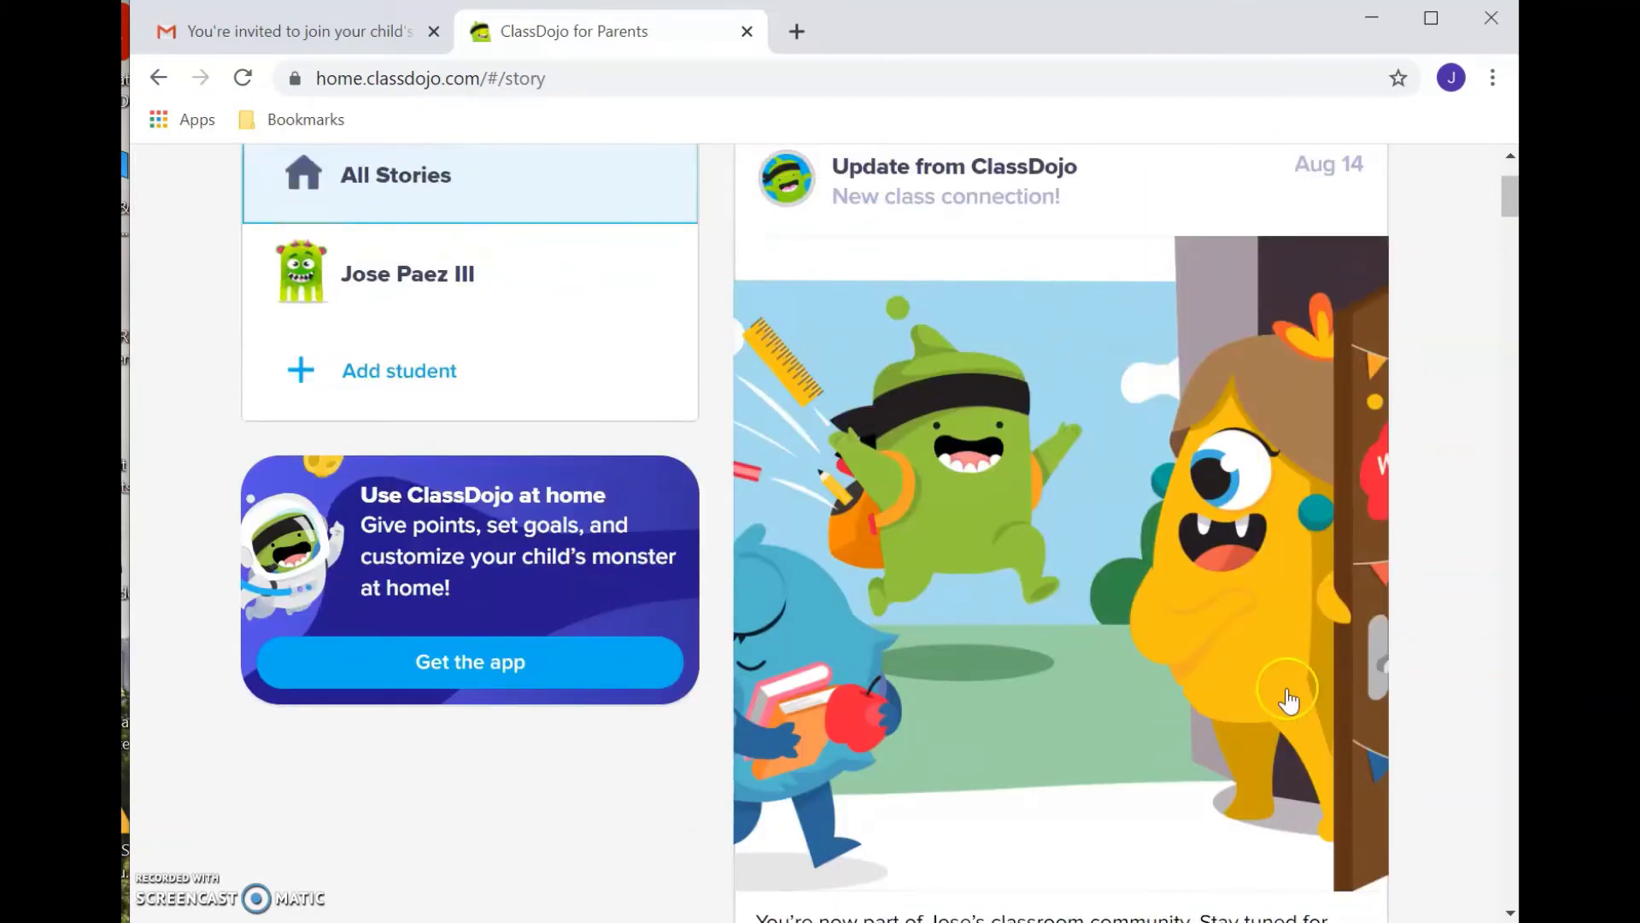
{"action": "scroll", "coordinate": [1288, 701], "scroll_direction": "up", "scroll_amount": 2}
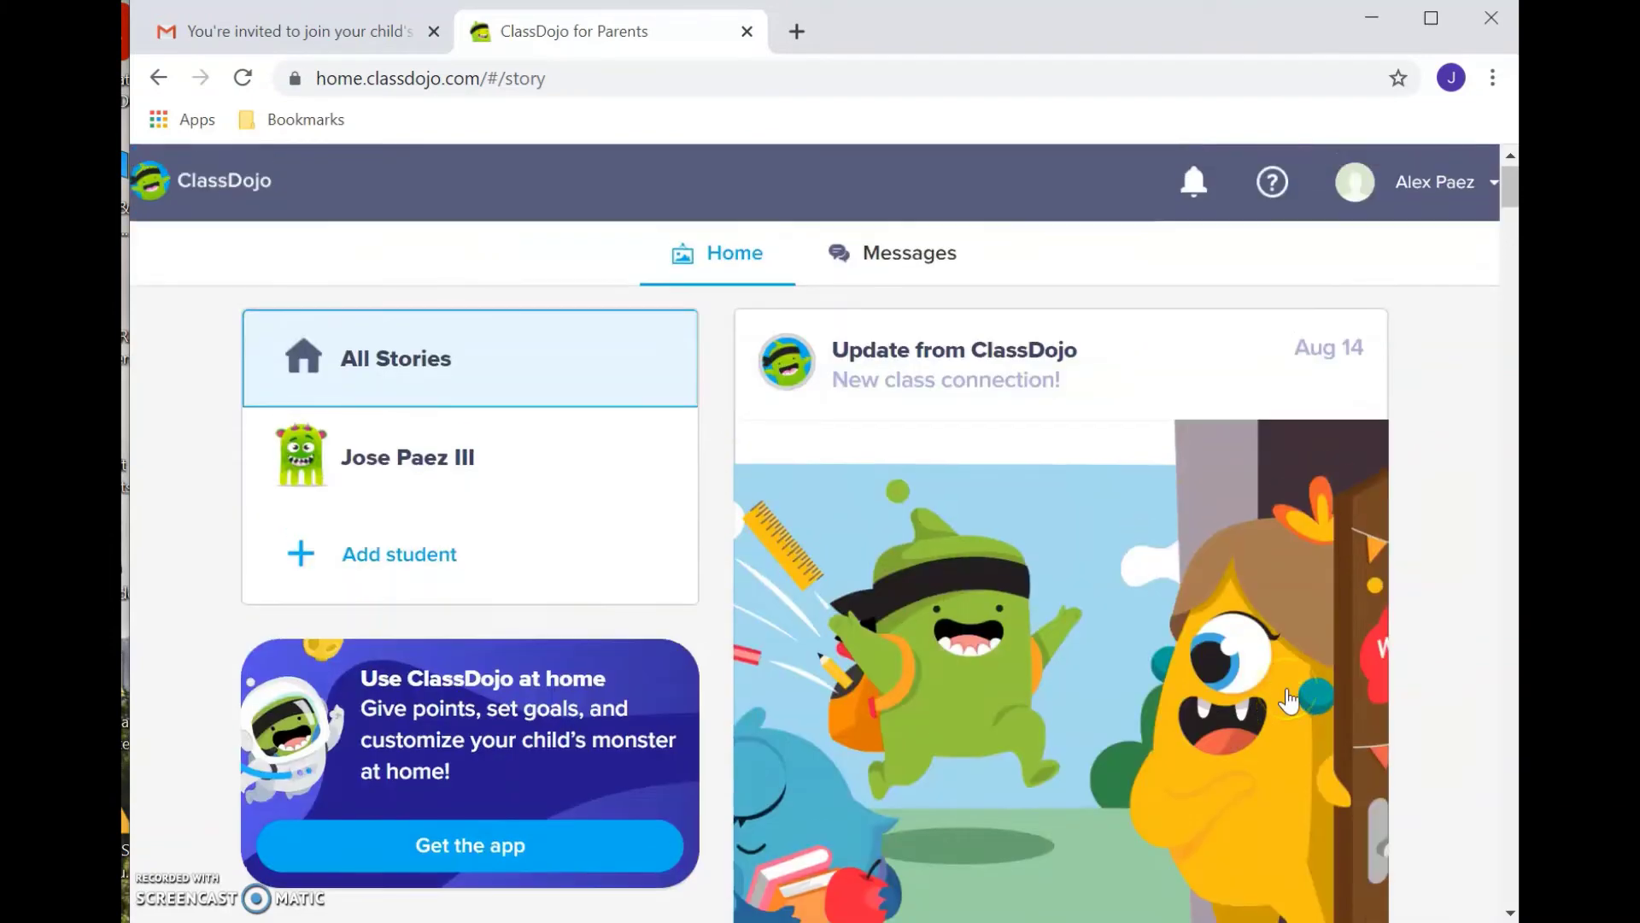
{"action": "left_click", "coordinate": [1466, 183]}
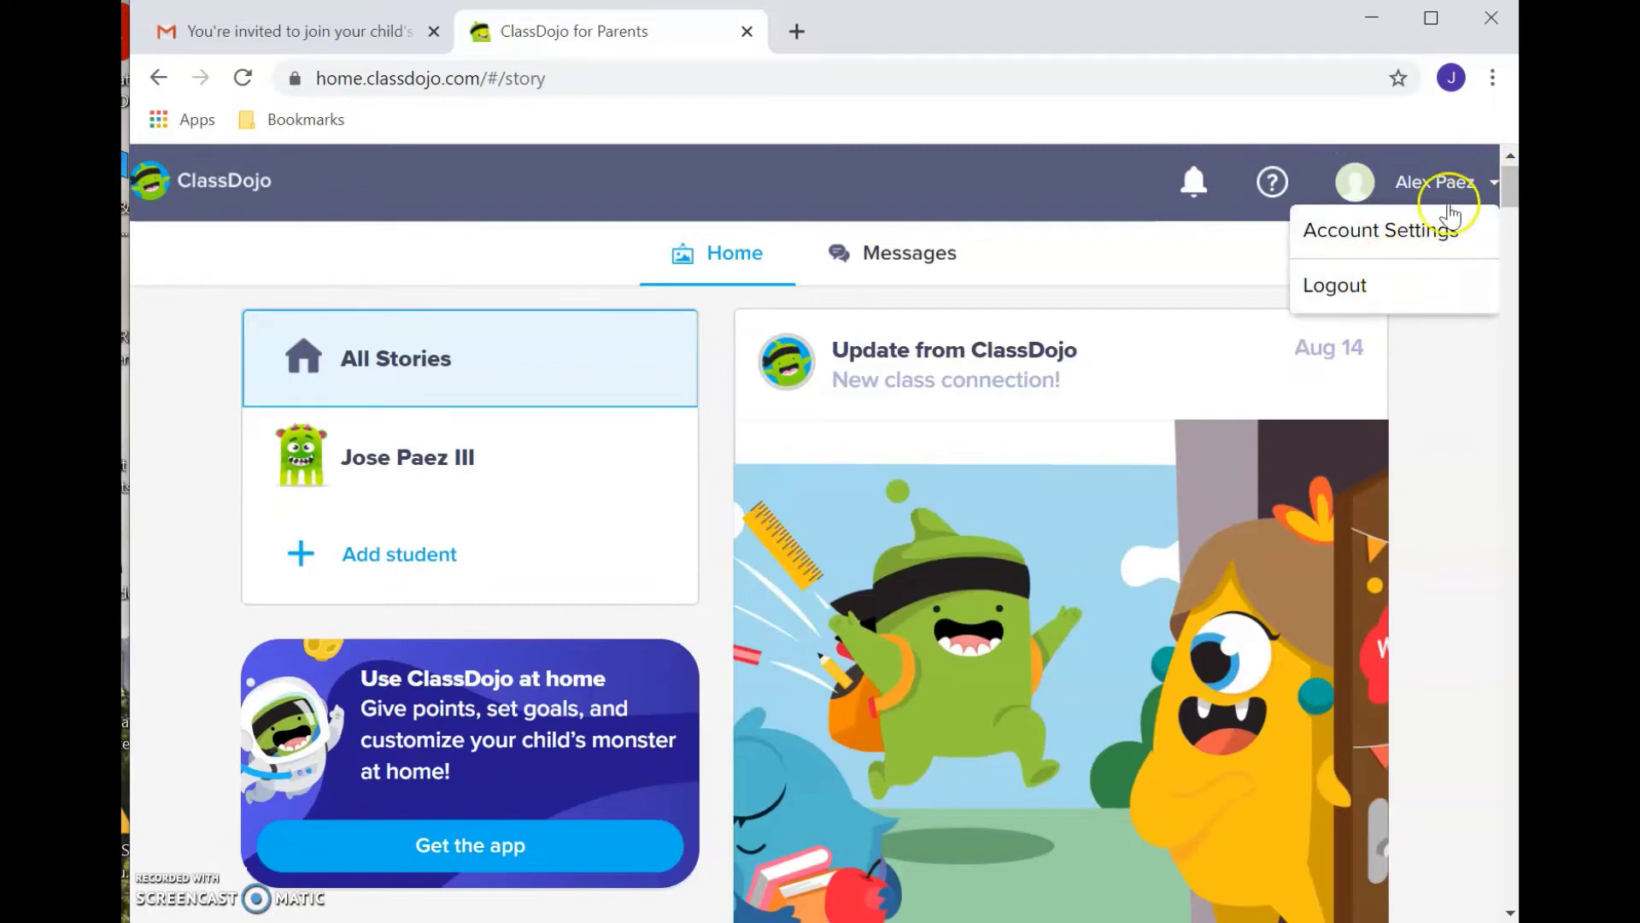
{"action": "left_click", "coordinate": [1438, 245]}
{"action": "left_click", "coordinate": [1438, 243]}
{"action": "scroll", "coordinate": [801, 462], "scroll_direction": "down", "scroll_amount": 5}
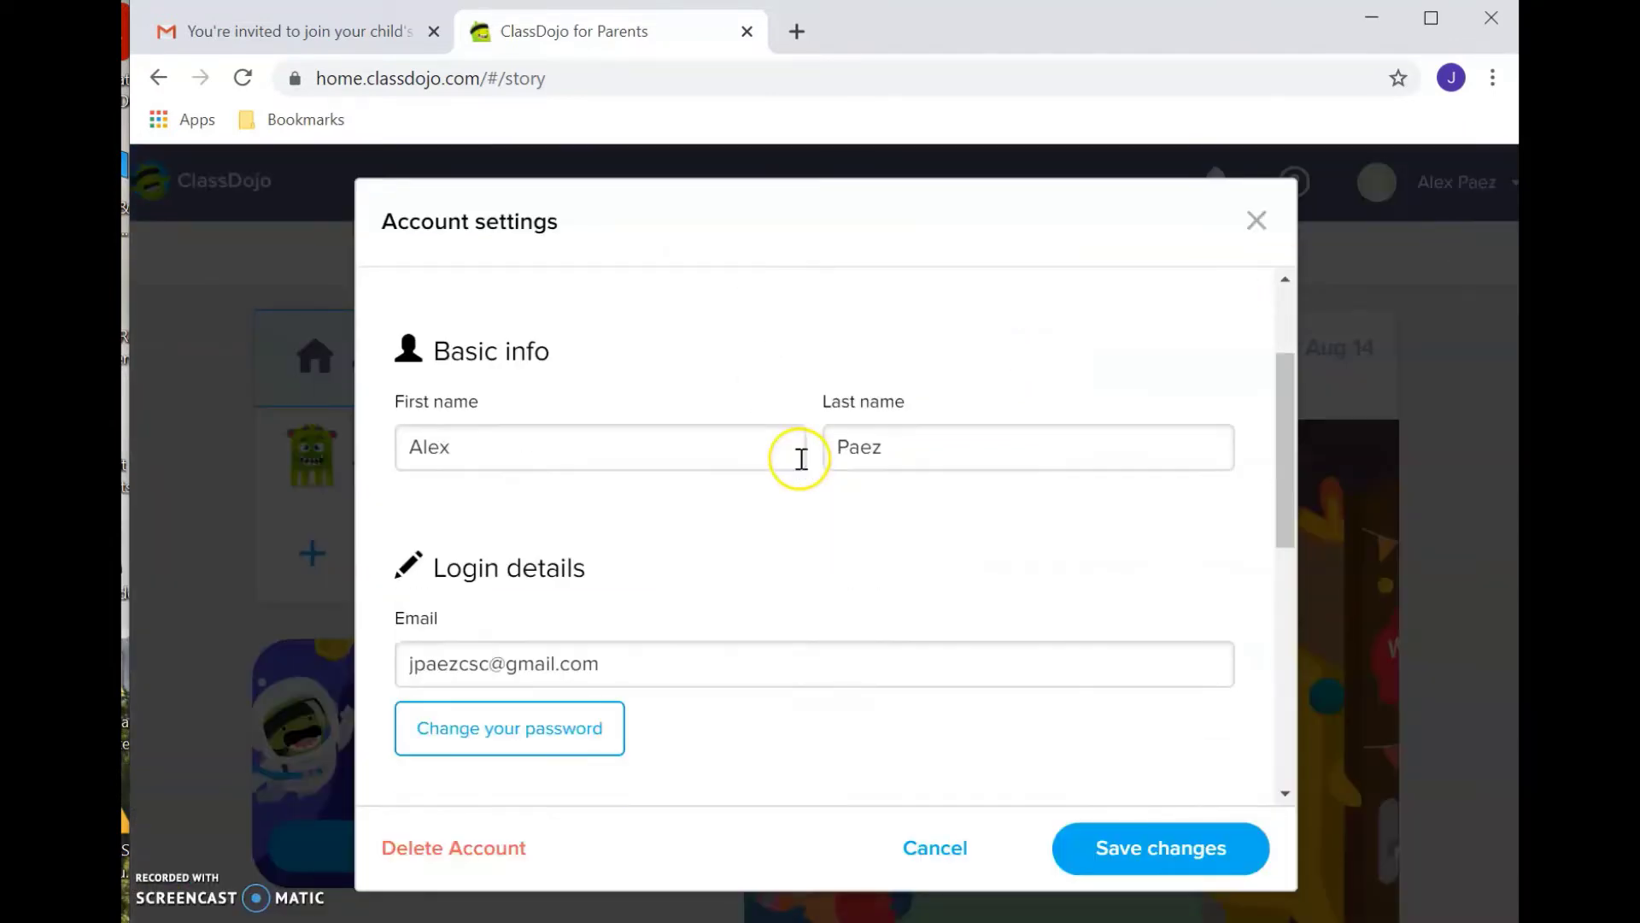
{"action": "scroll", "coordinate": [803, 466], "scroll_direction": "down", "scroll_amount": 1}
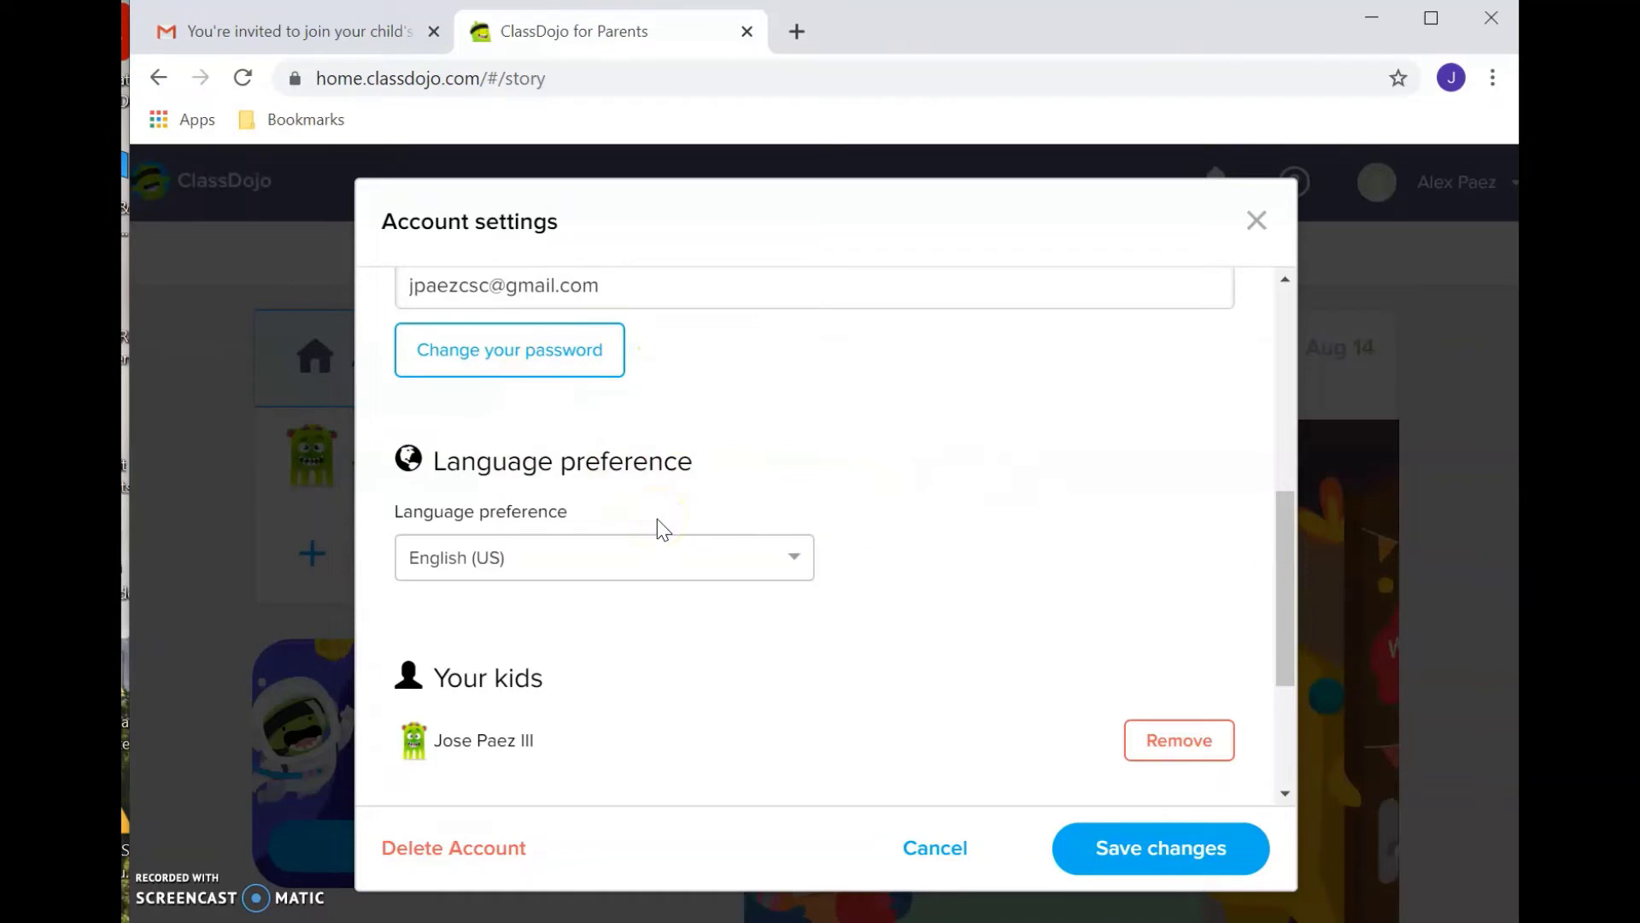
{"action": "left_click", "coordinate": [535, 562]}
{"action": "scroll", "coordinate": [513, 741], "scroll_direction": "down", "scroll_amount": 1}
{"action": "scroll", "coordinate": [513, 742], "scroll_direction": "down", "scroll_amount": 3}
{"action": "scroll", "coordinate": [512, 742], "scroll_direction": "down", "scroll_amount": 6}
{"action": "scroll", "coordinate": [512, 742], "scroll_direction": "down", "scroll_amount": 8}
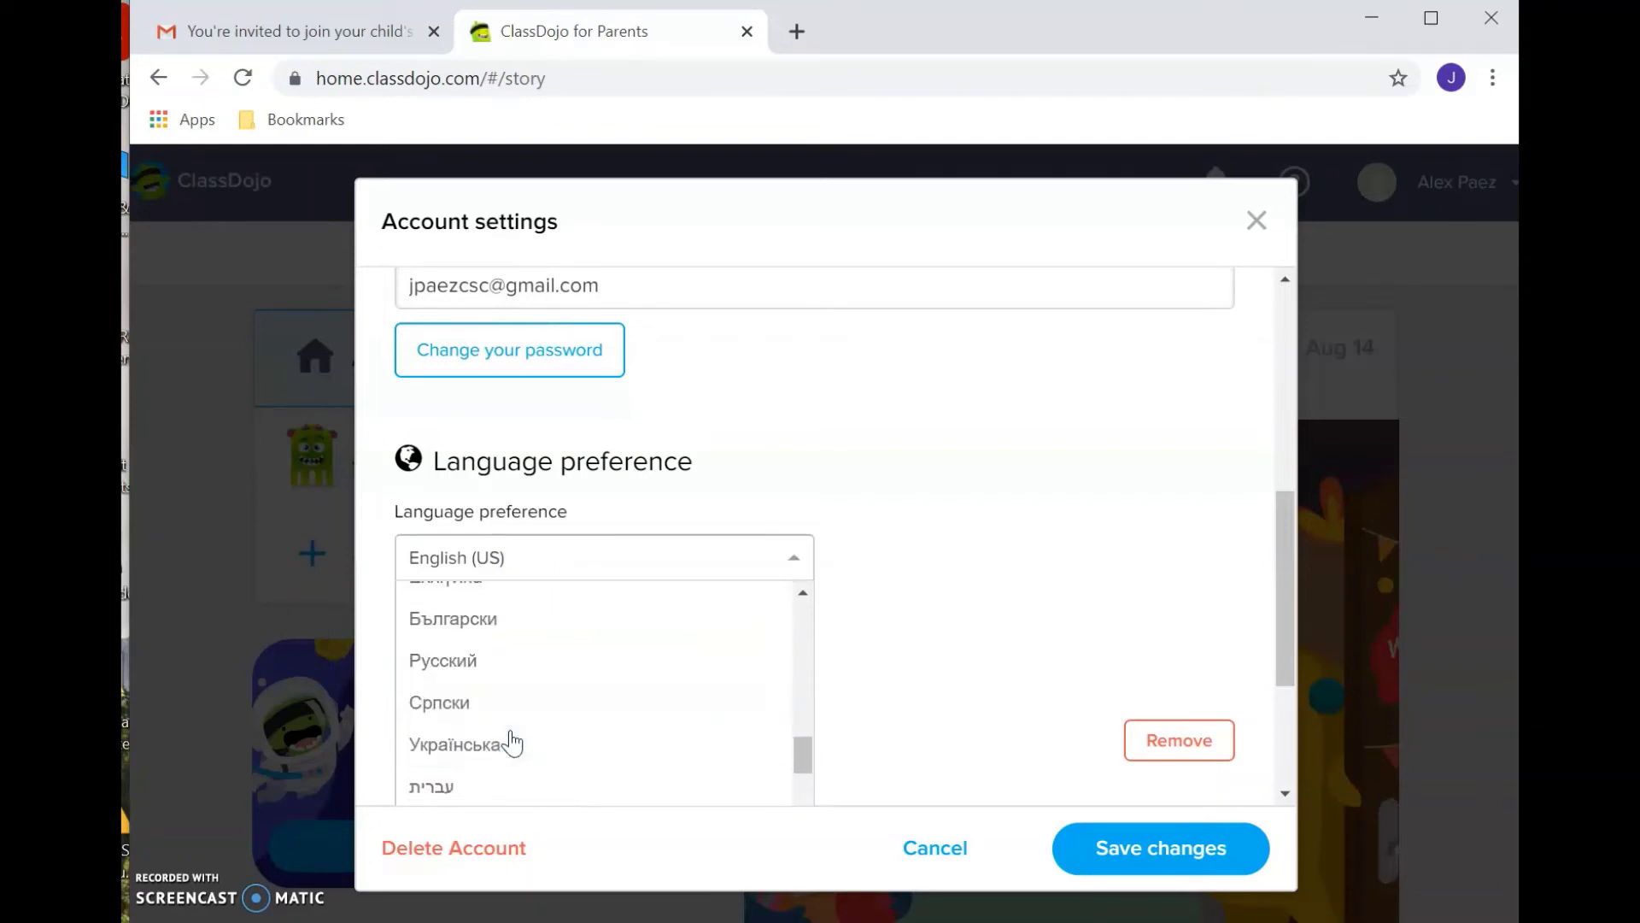
{"action": "left_click", "coordinate": [1059, 508]}
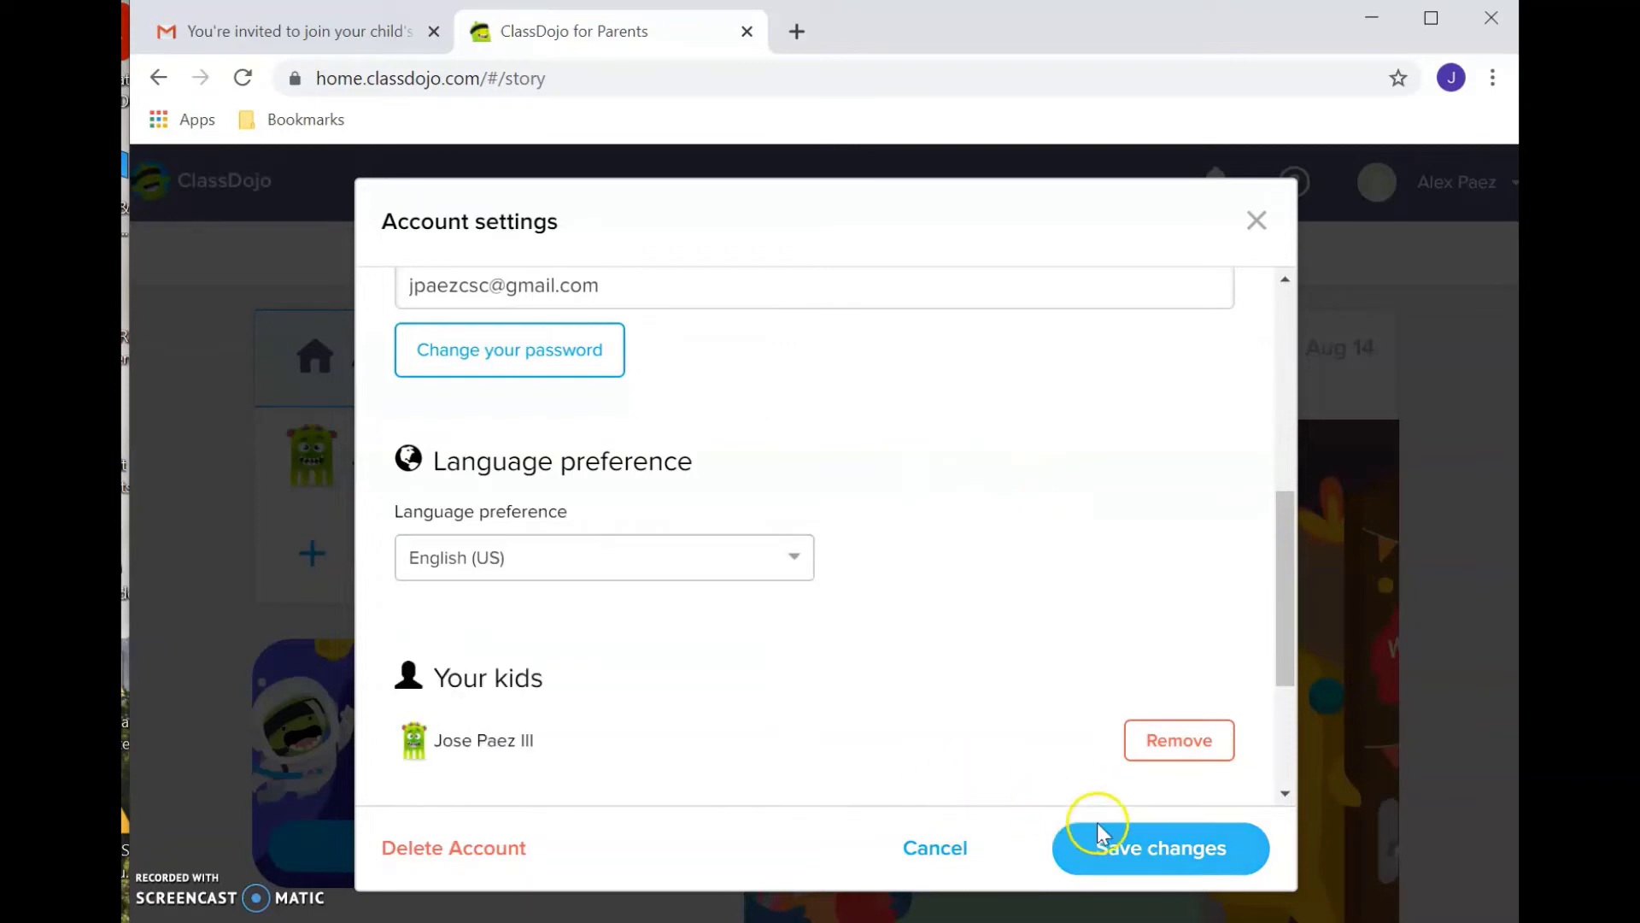
{"action": "left_click", "coordinate": [1167, 878]}
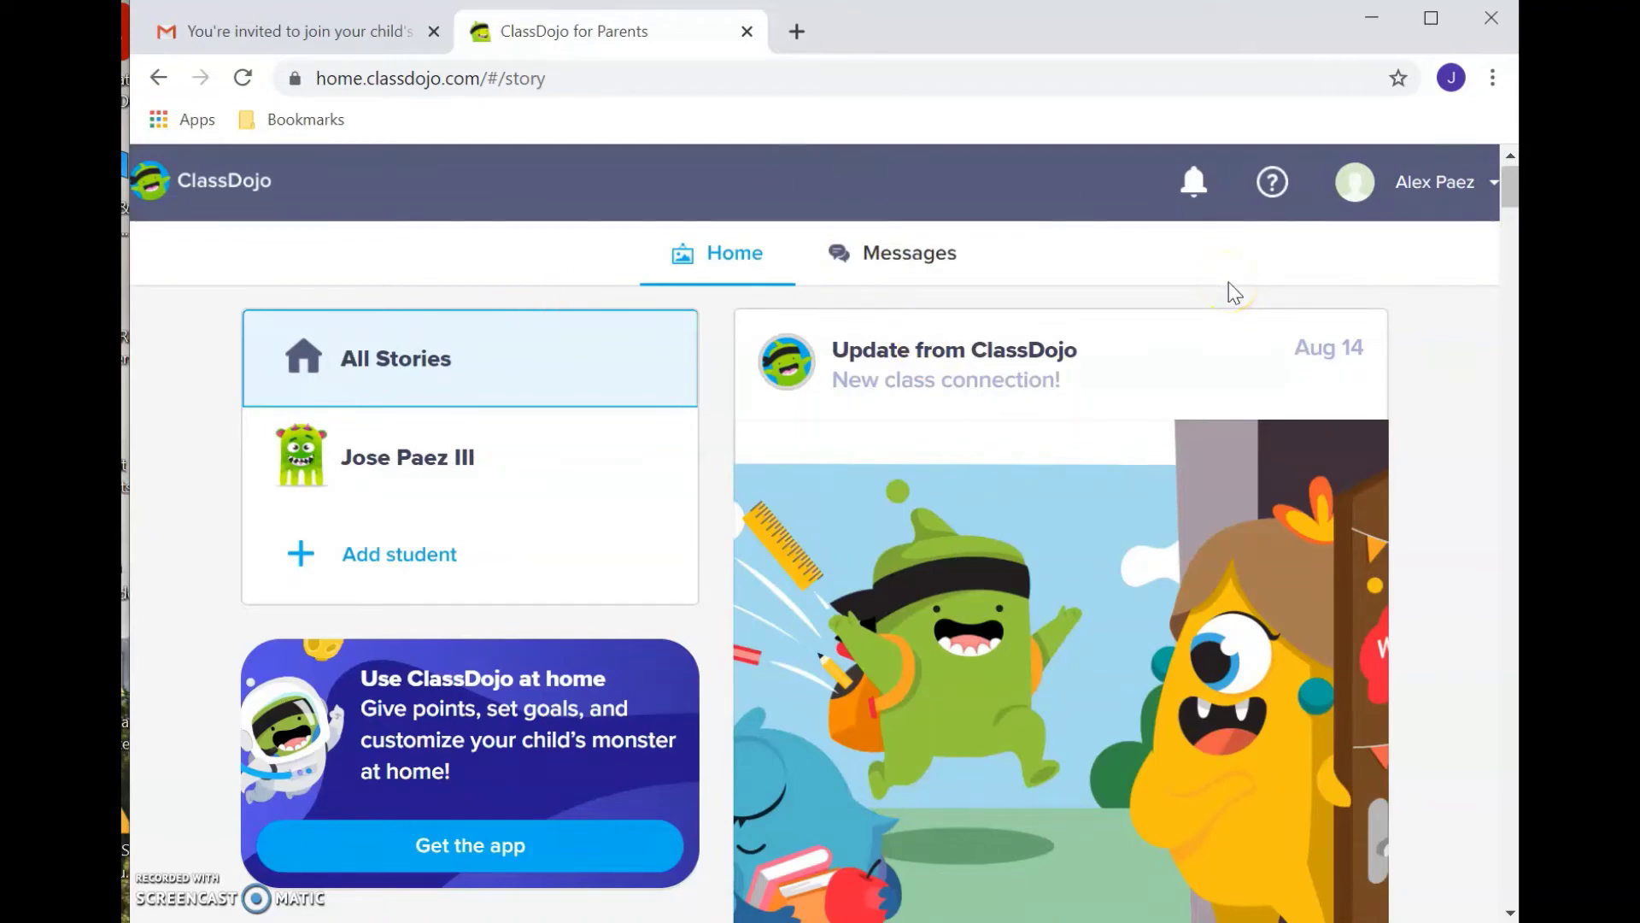
- Reopen Account settings, review the language list keeping English (US), and save changes
{"action": "left_click", "coordinate": [1422, 167]}
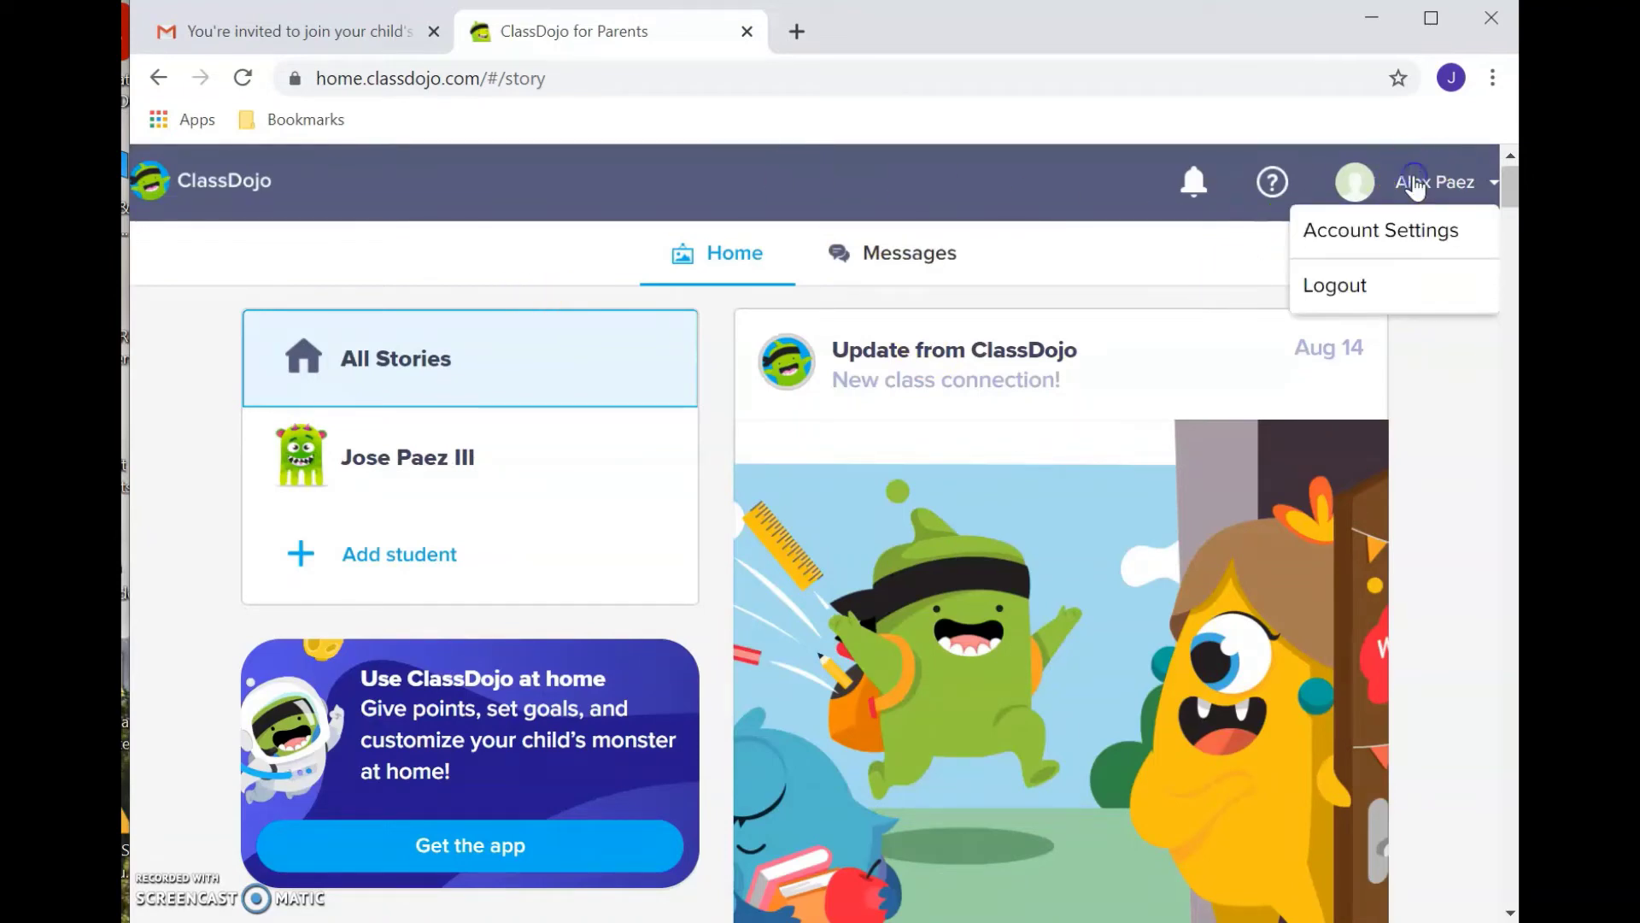
{"action": "left_click", "coordinate": [1365, 235]}
{"action": "scroll", "coordinate": [633, 783], "scroll_direction": "down", "scroll_amount": 4}
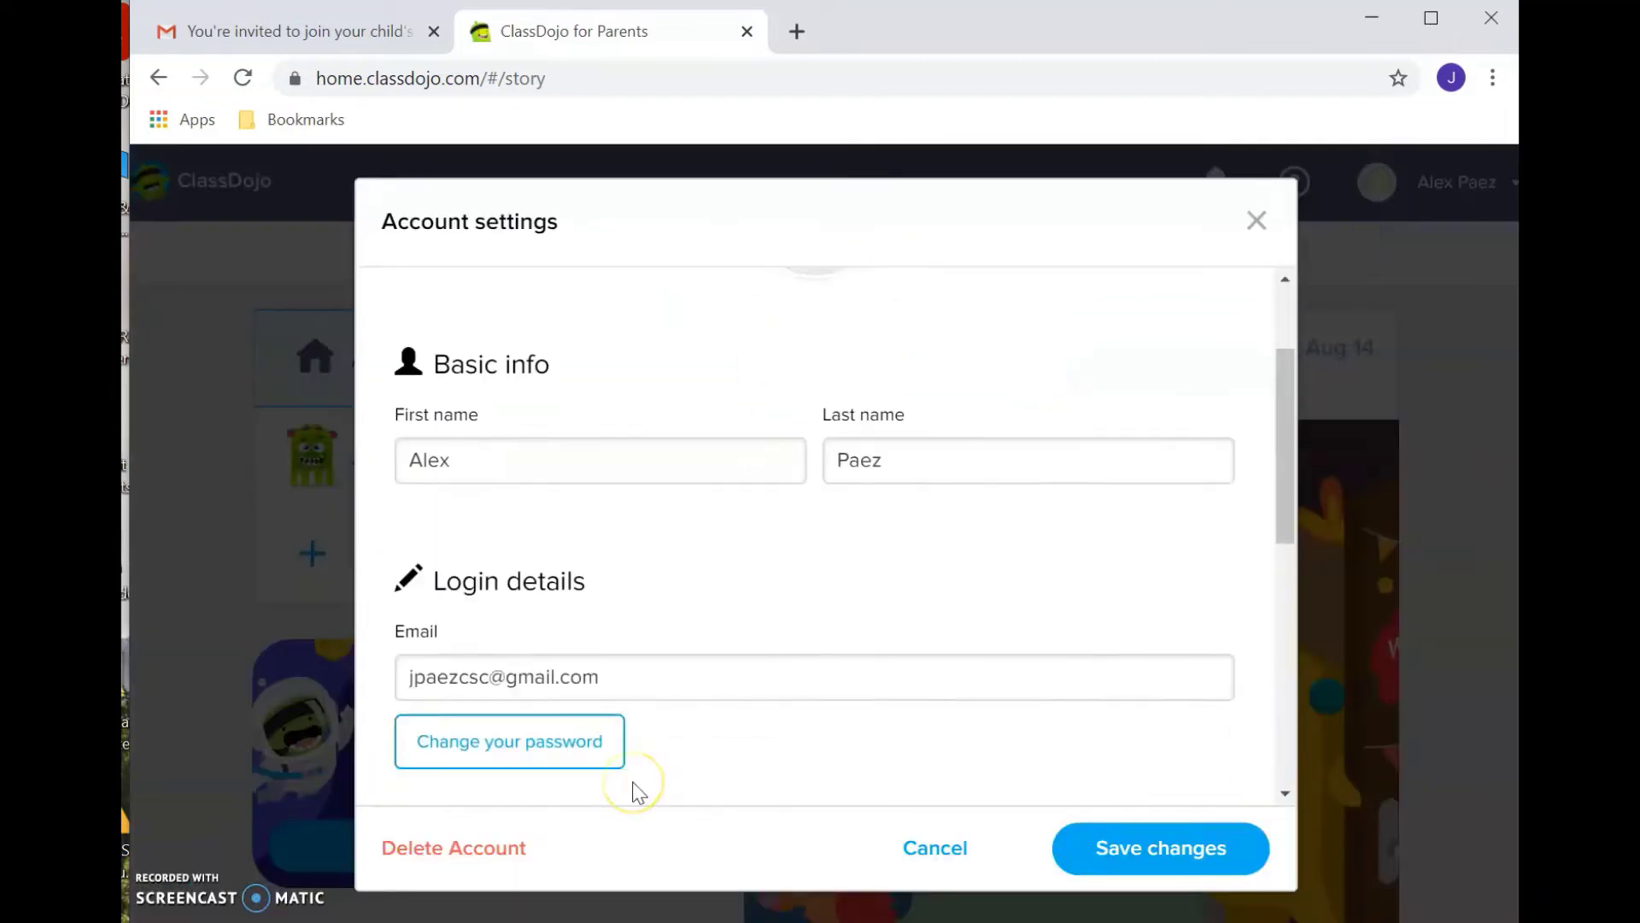
{"action": "scroll", "coordinate": [633, 786], "scroll_direction": "down", "scroll_amount": 1}
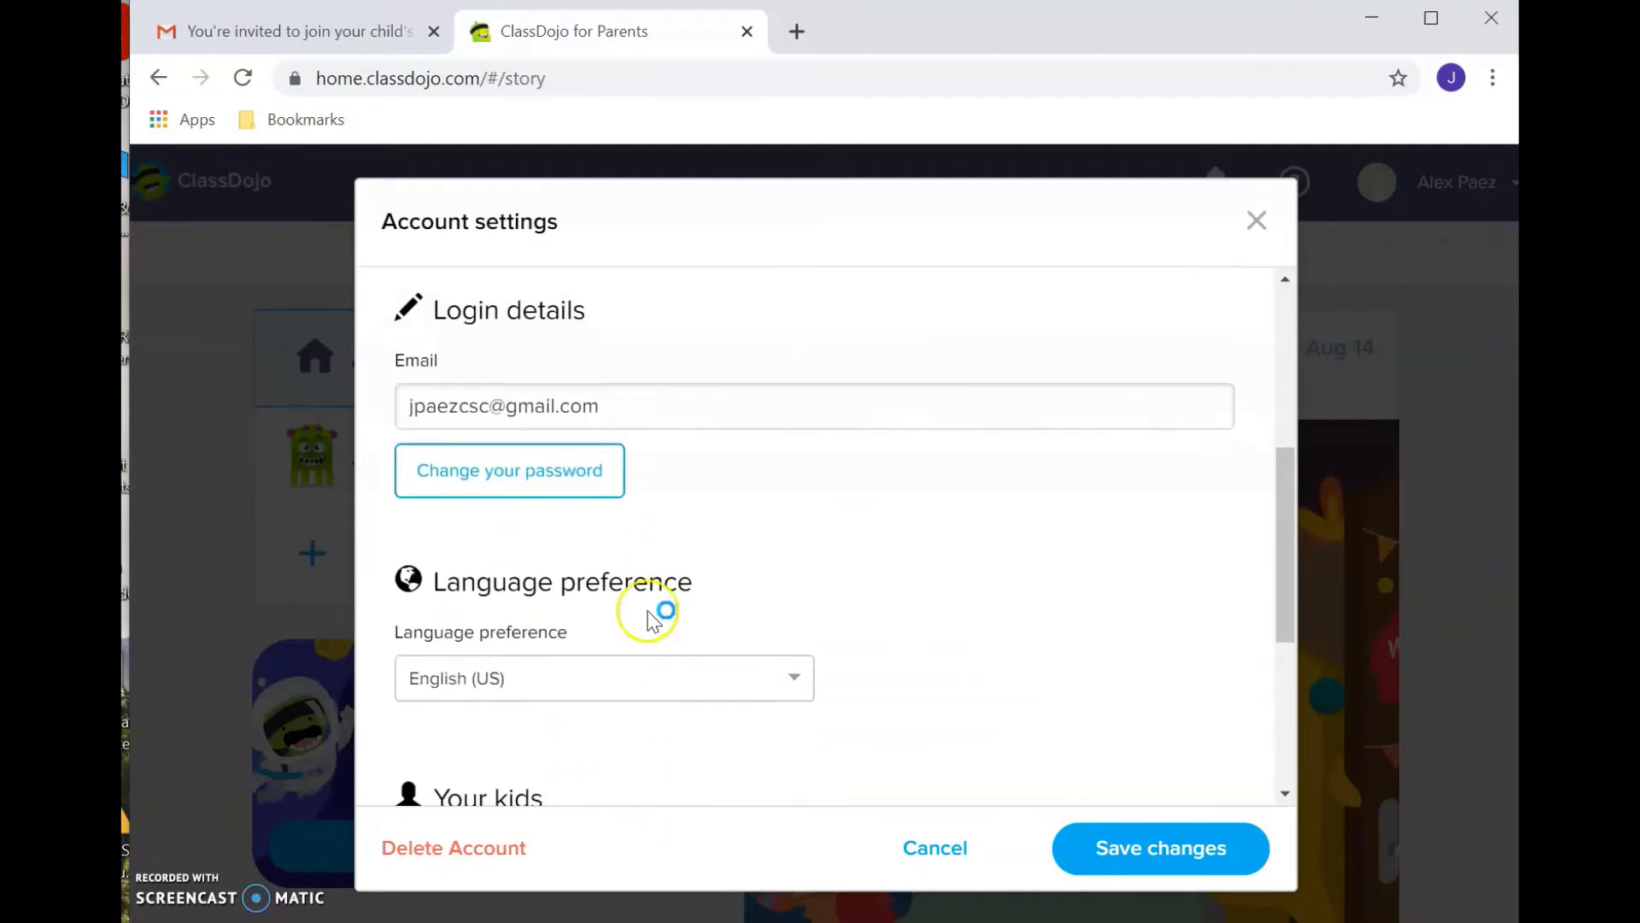
{"action": "left_click", "coordinate": [567, 679]}
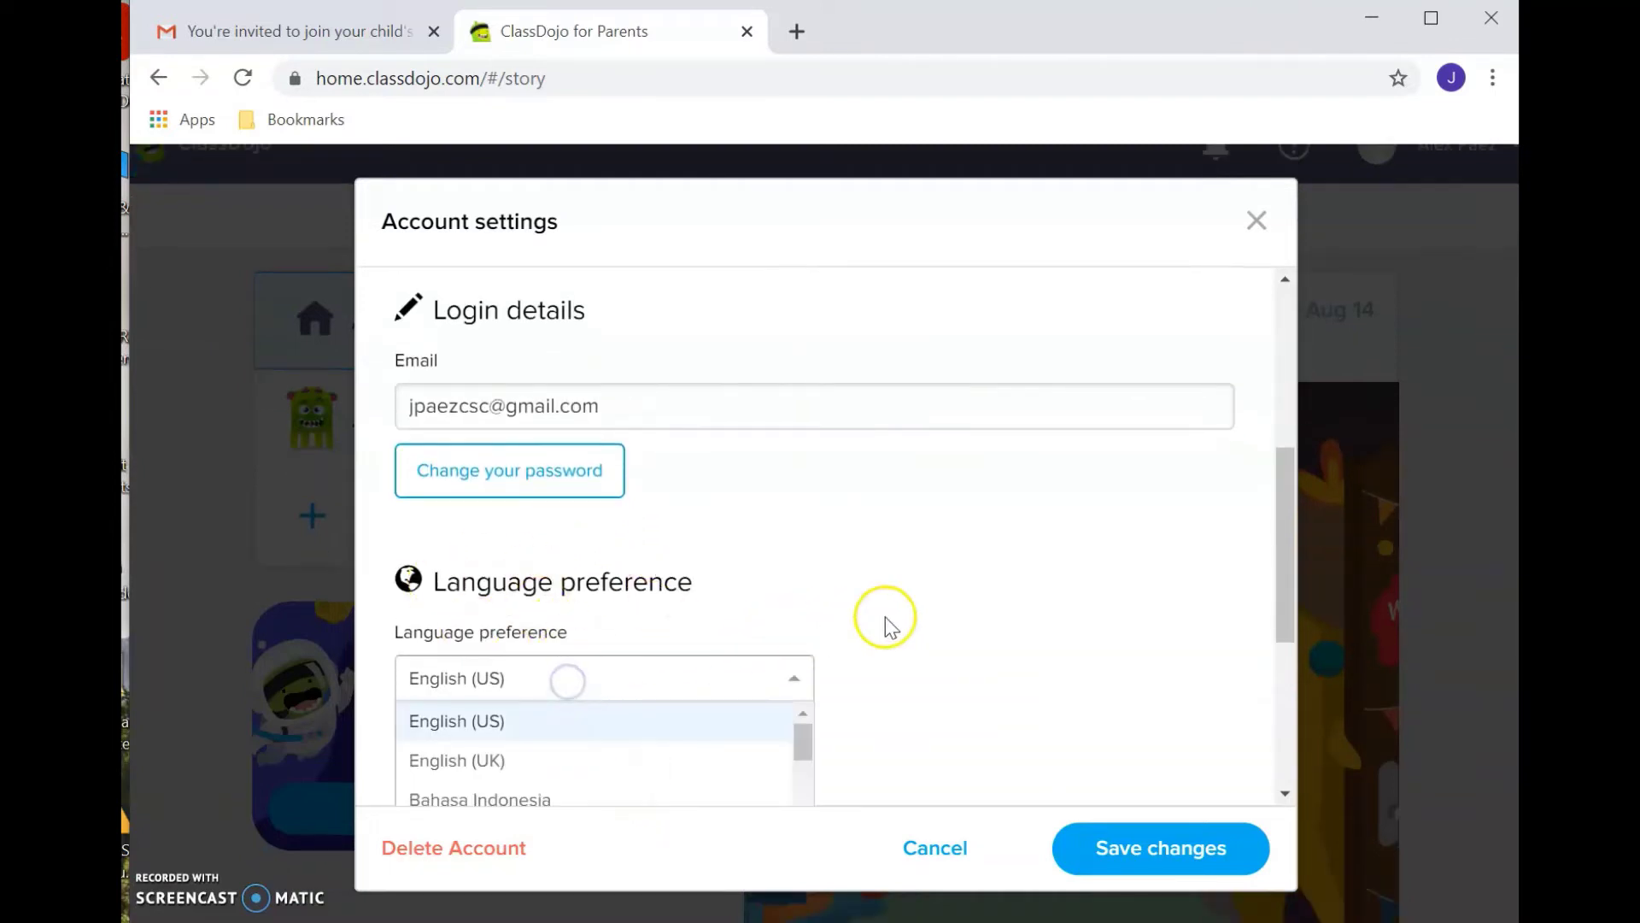
{"action": "left_click", "coordinate": [1184, 854]}
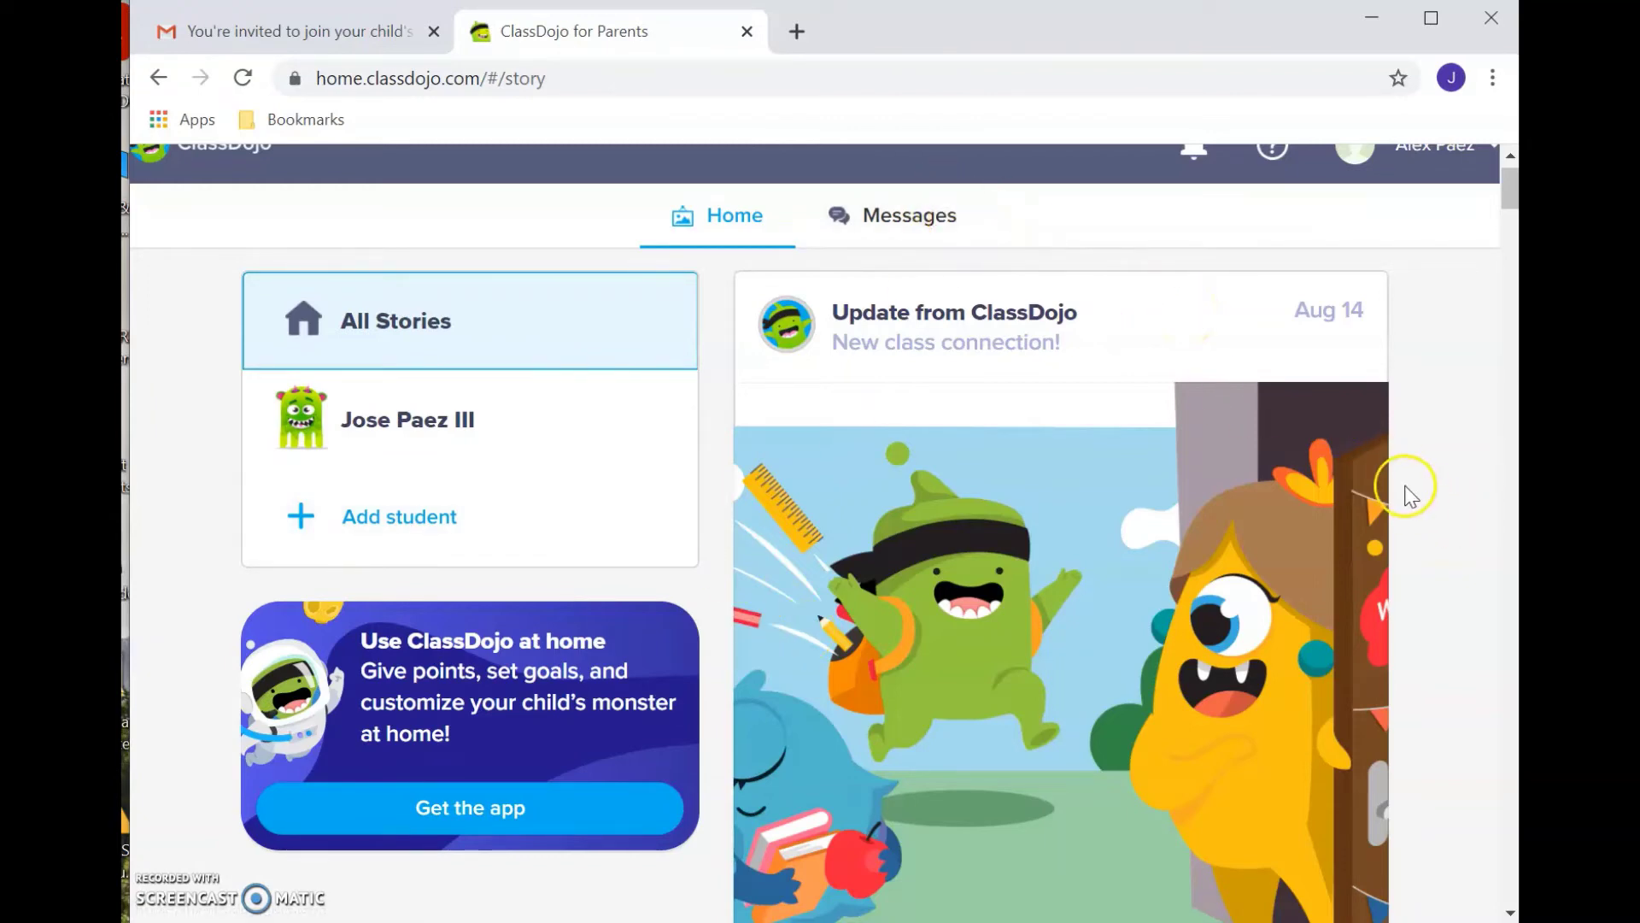
{"action": "scroll", "coordinate": [1449, 558], "scroll_direction": "down", "scroll_amount": 7}
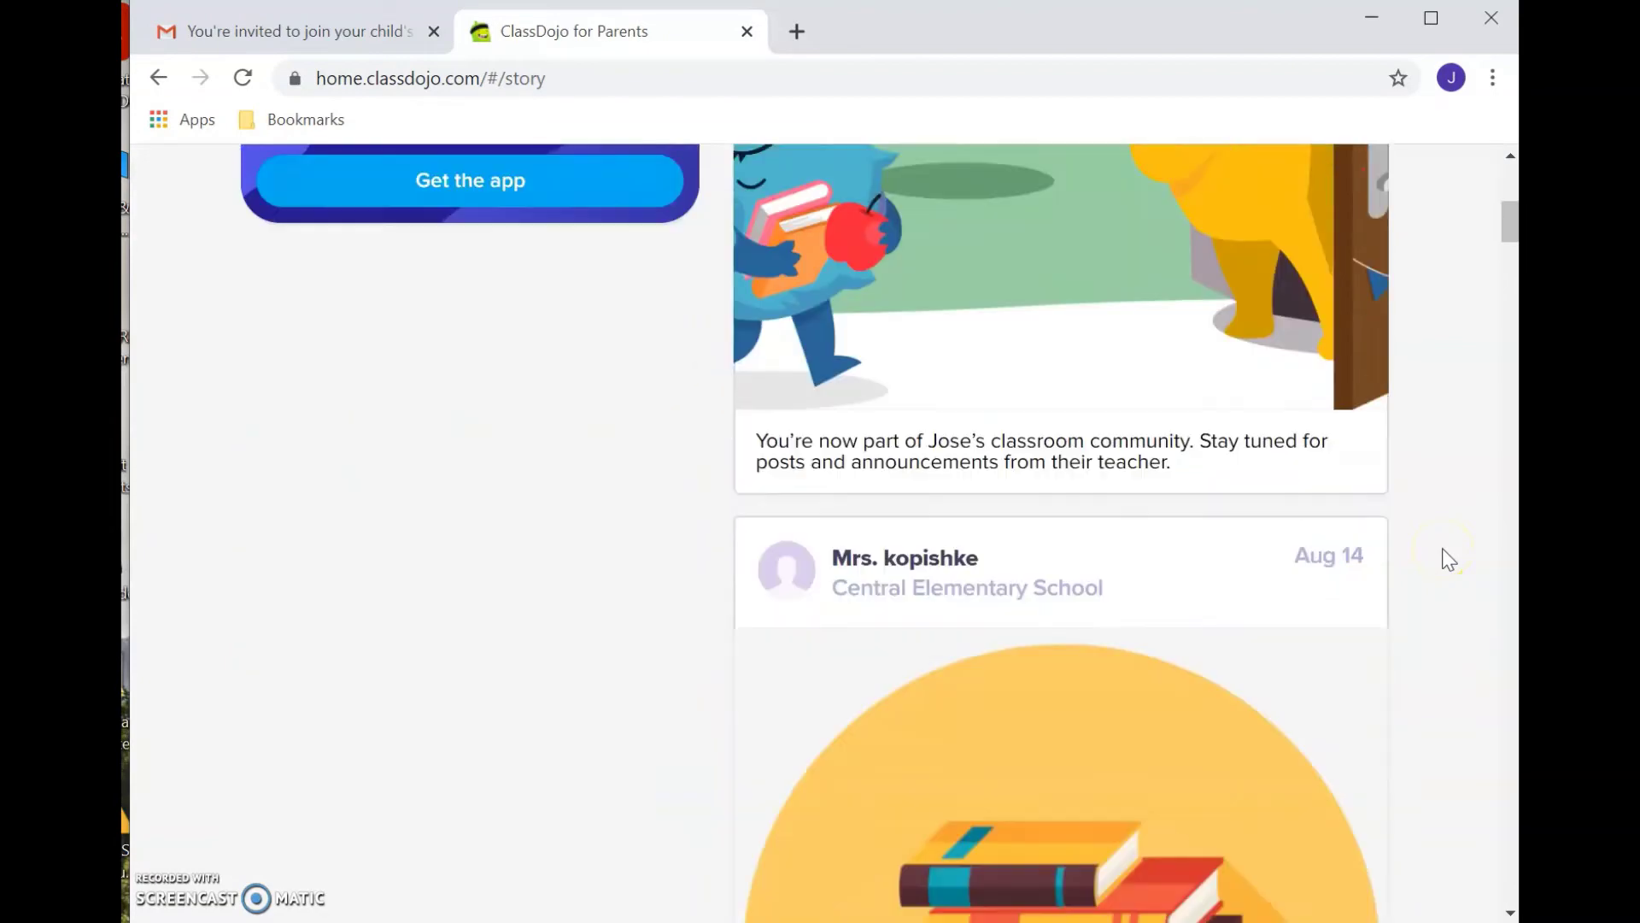
{"action": "scroll", "coordinate": [1449, 560], "scroll_direction": "up", "scroll_amount": 1}
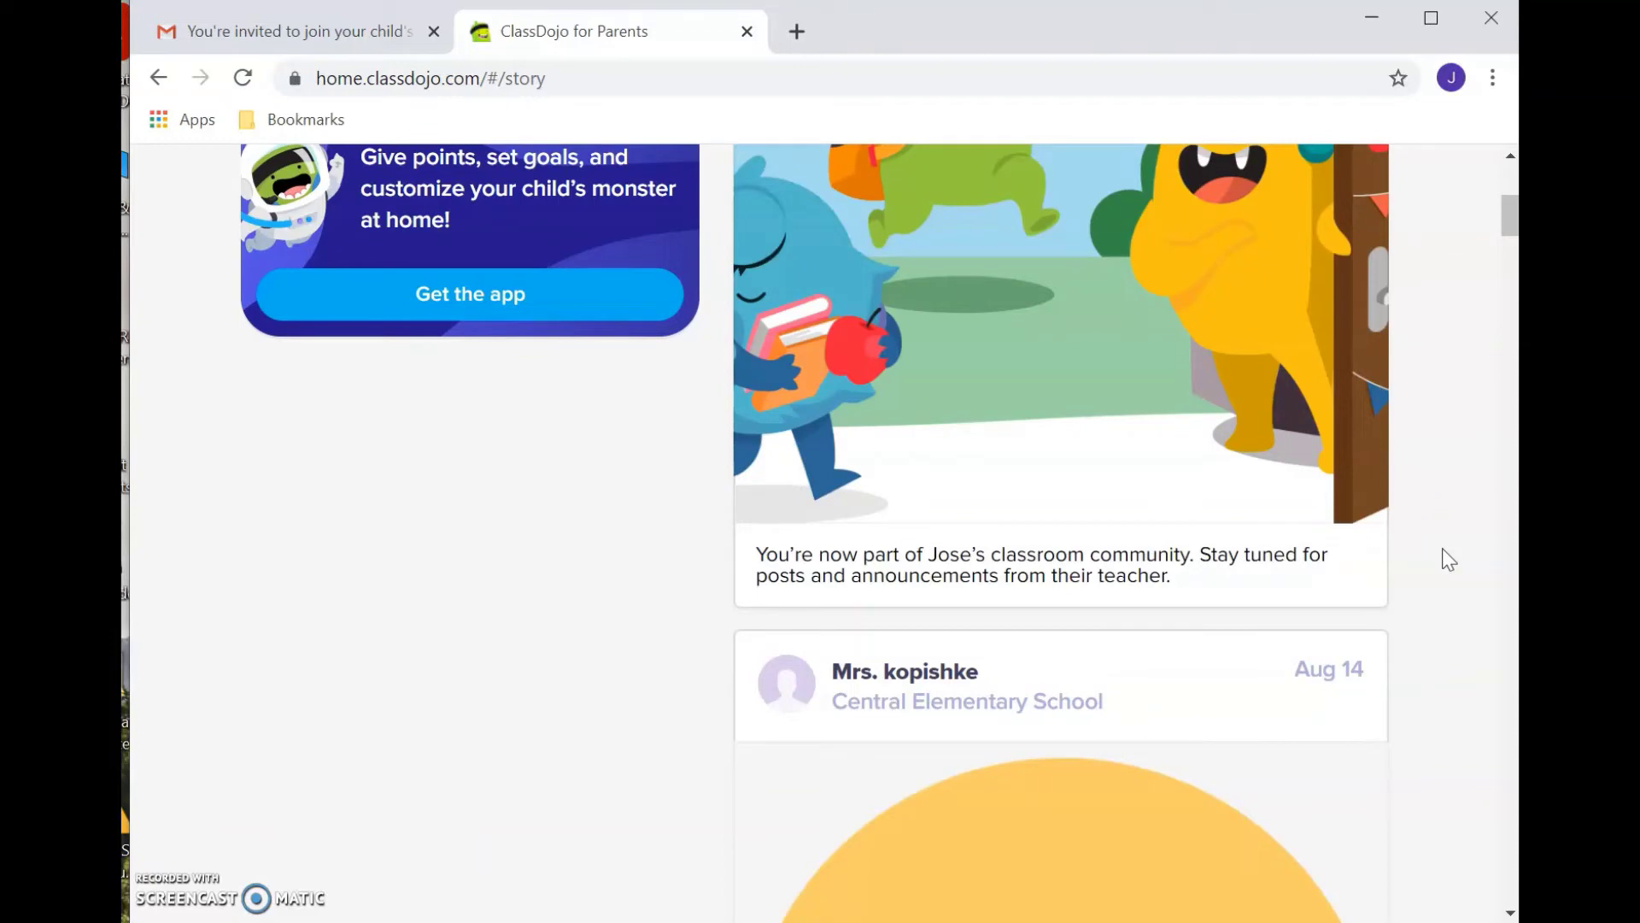
{"action": "scroll", "coordinate": [1449, 560], "scroll_direction": "up", "scroll_amount": 5}
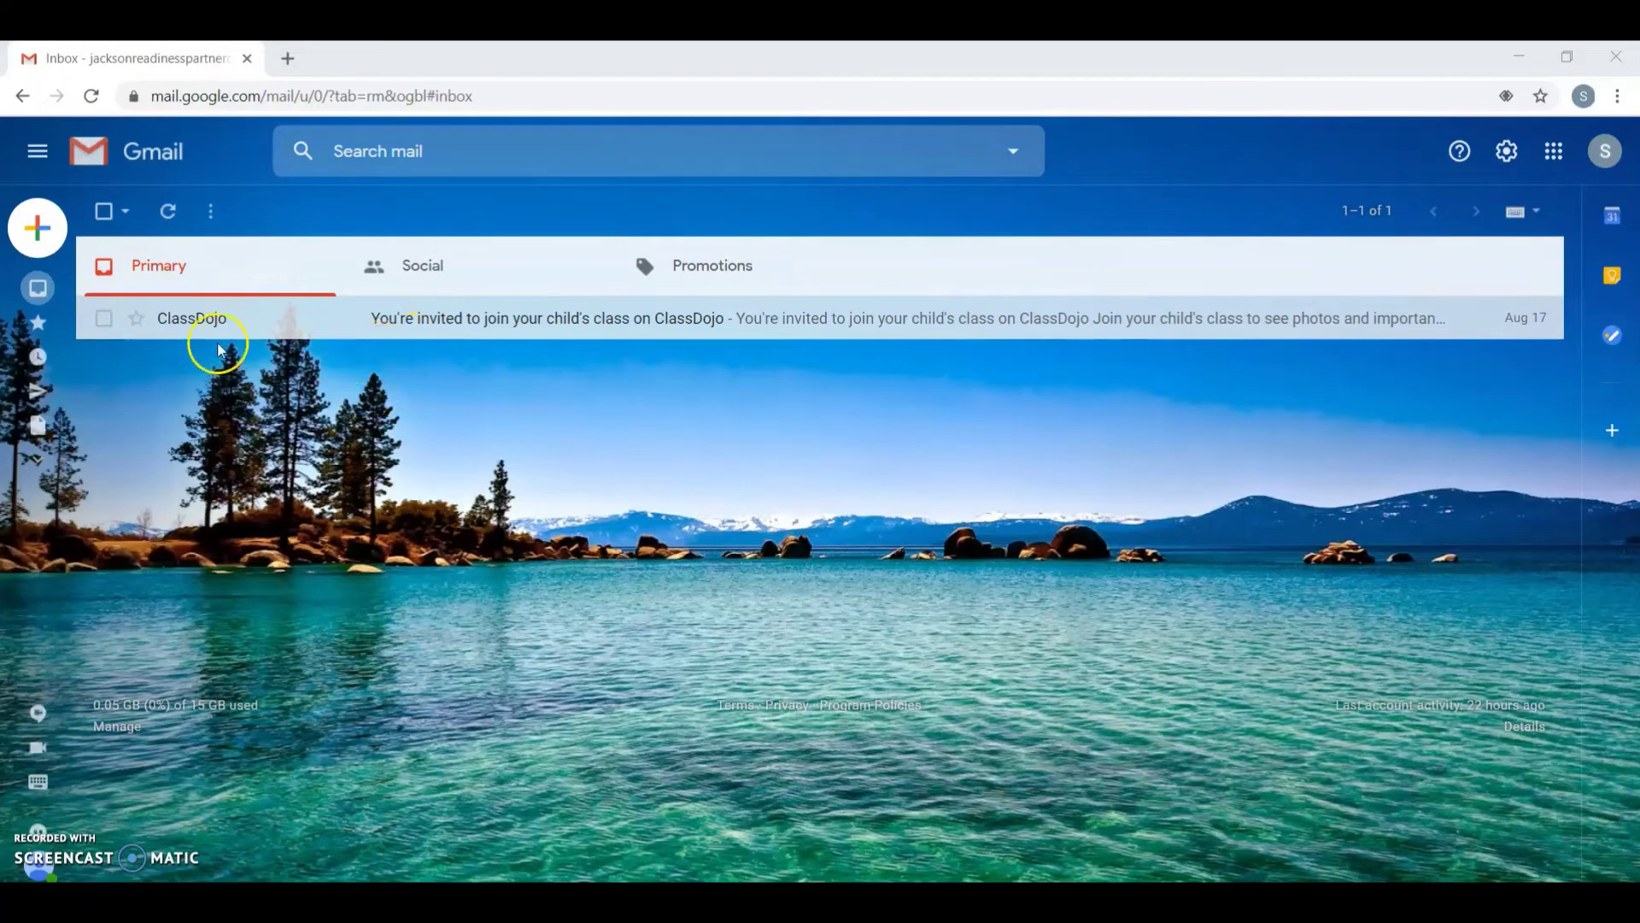
- Open the ClassDojo invitation email in the inbox and follow its join link
{"action": "left_click", "coordinate": [189, 319]}
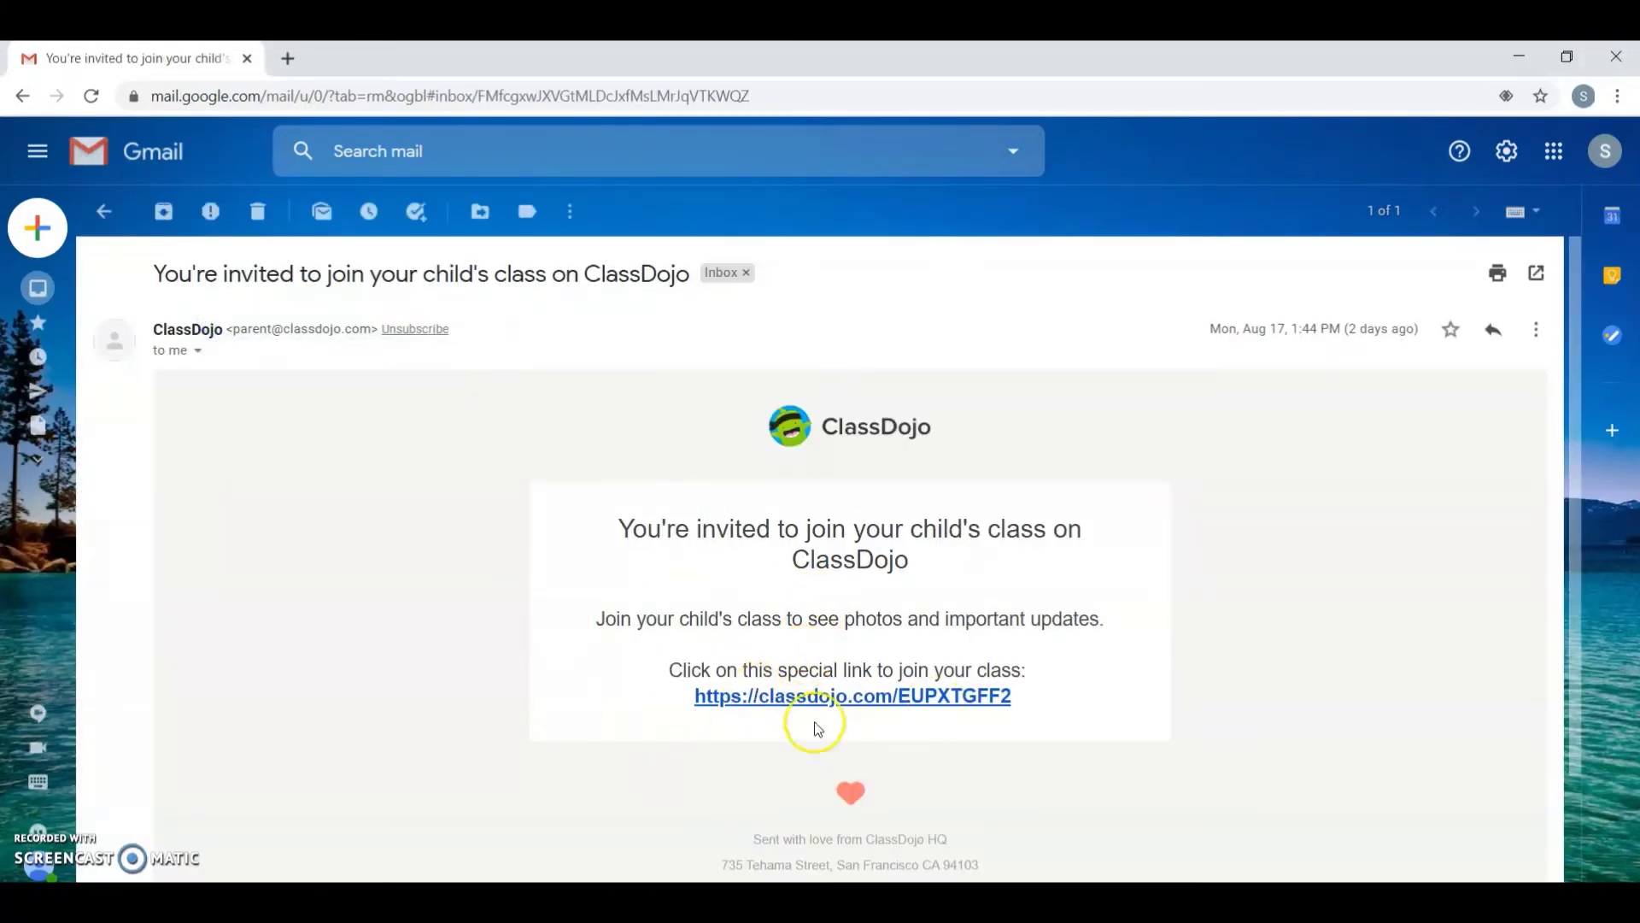
{"action": "left_click", "coordinate": [822, 699]}
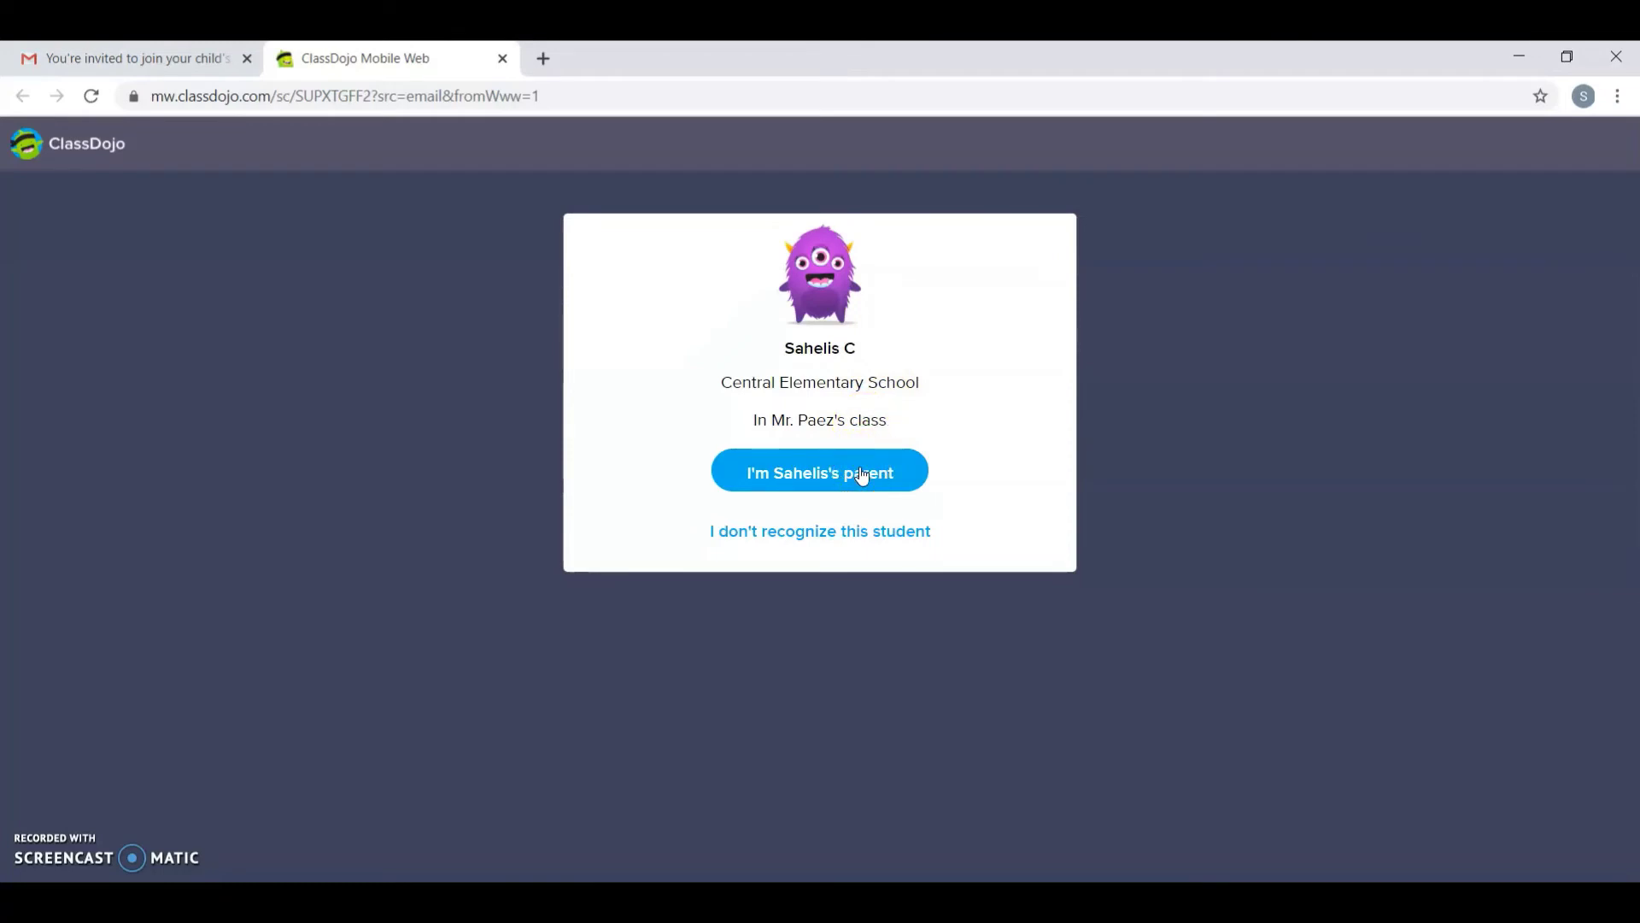
- Confirm being the invited student's parent on the confirmation page
{"action": "left_click", "coordinate": [862, 476]}
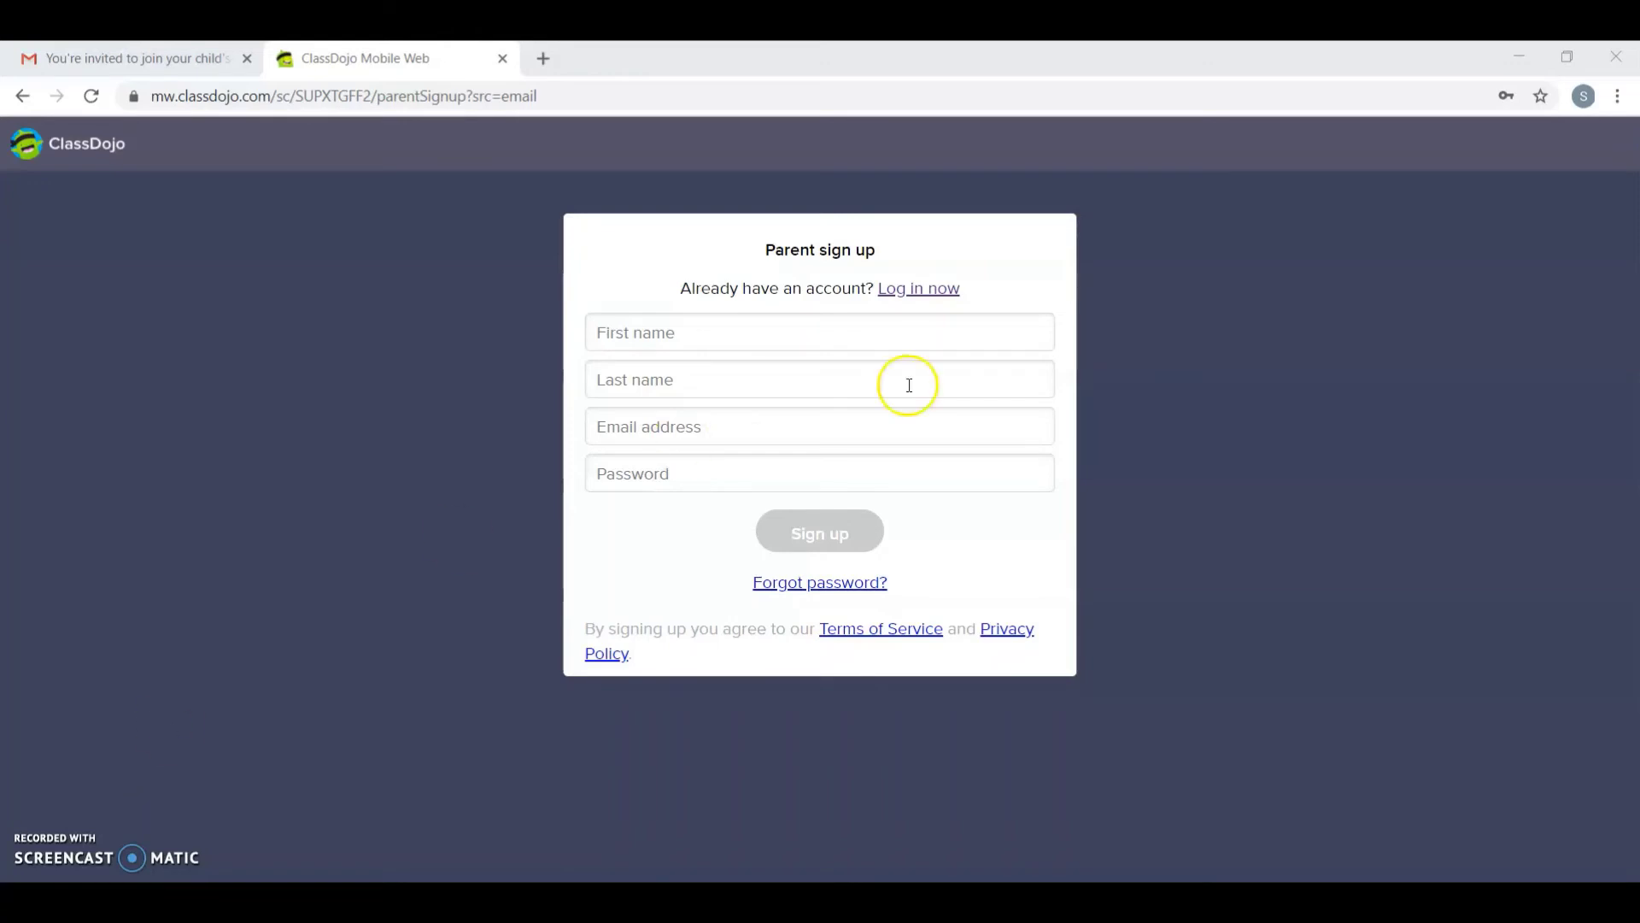
- Choose 'Log in now' and sign in with the autofilled parent account details
{"action": "left_click", "coordinate": [935, 292]}
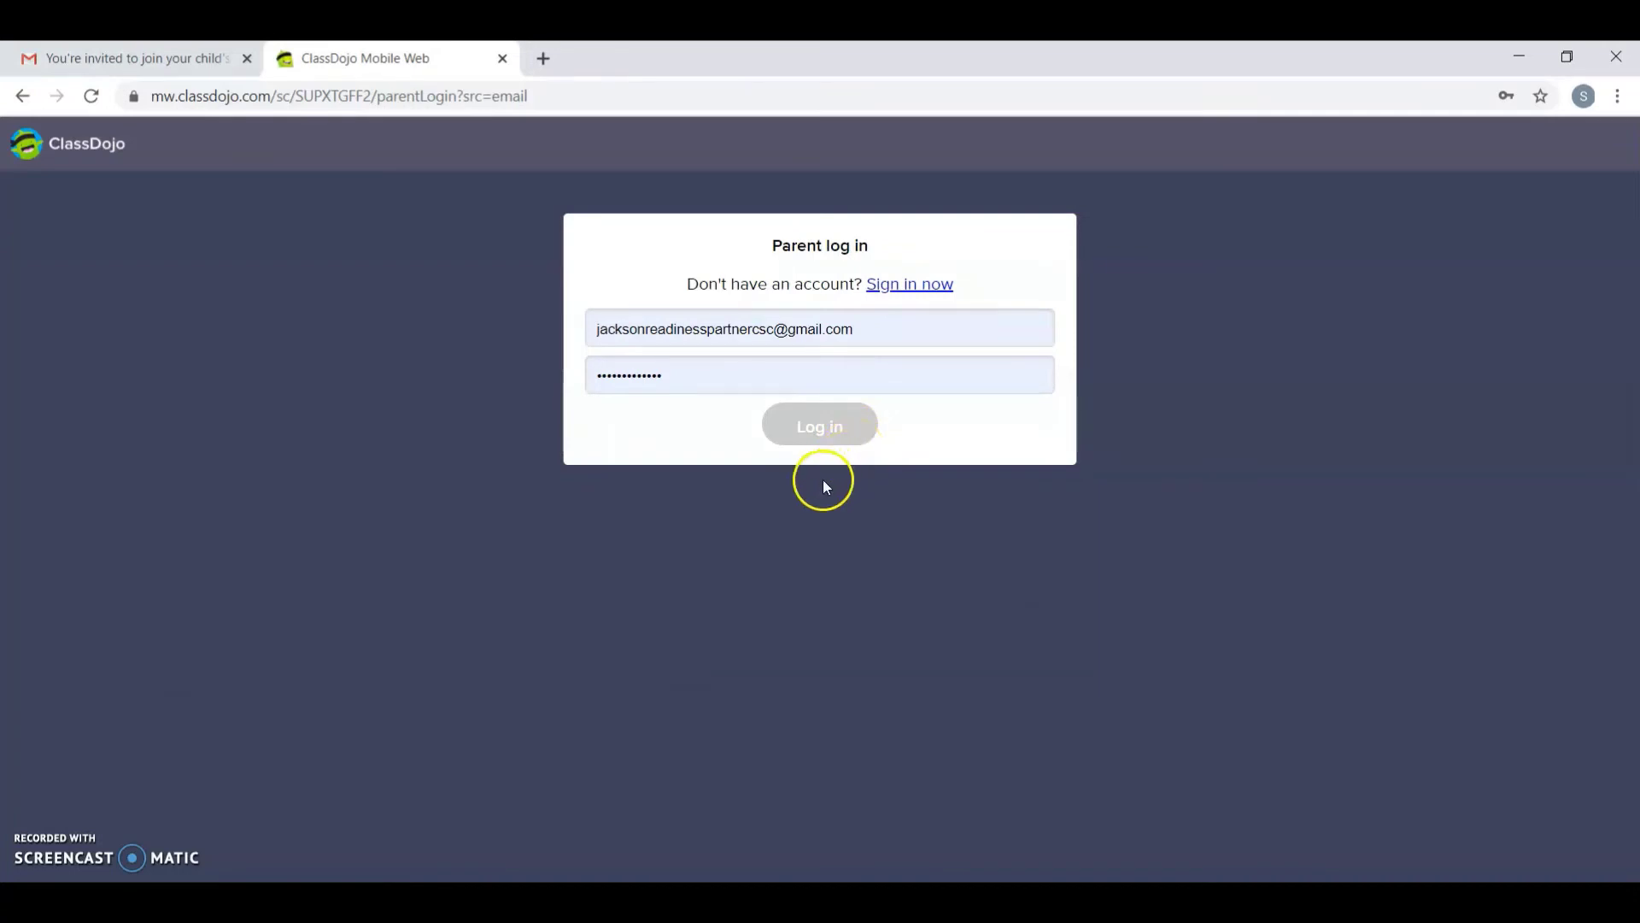
{"action": "left_click", "coordinate": [817, 427]}
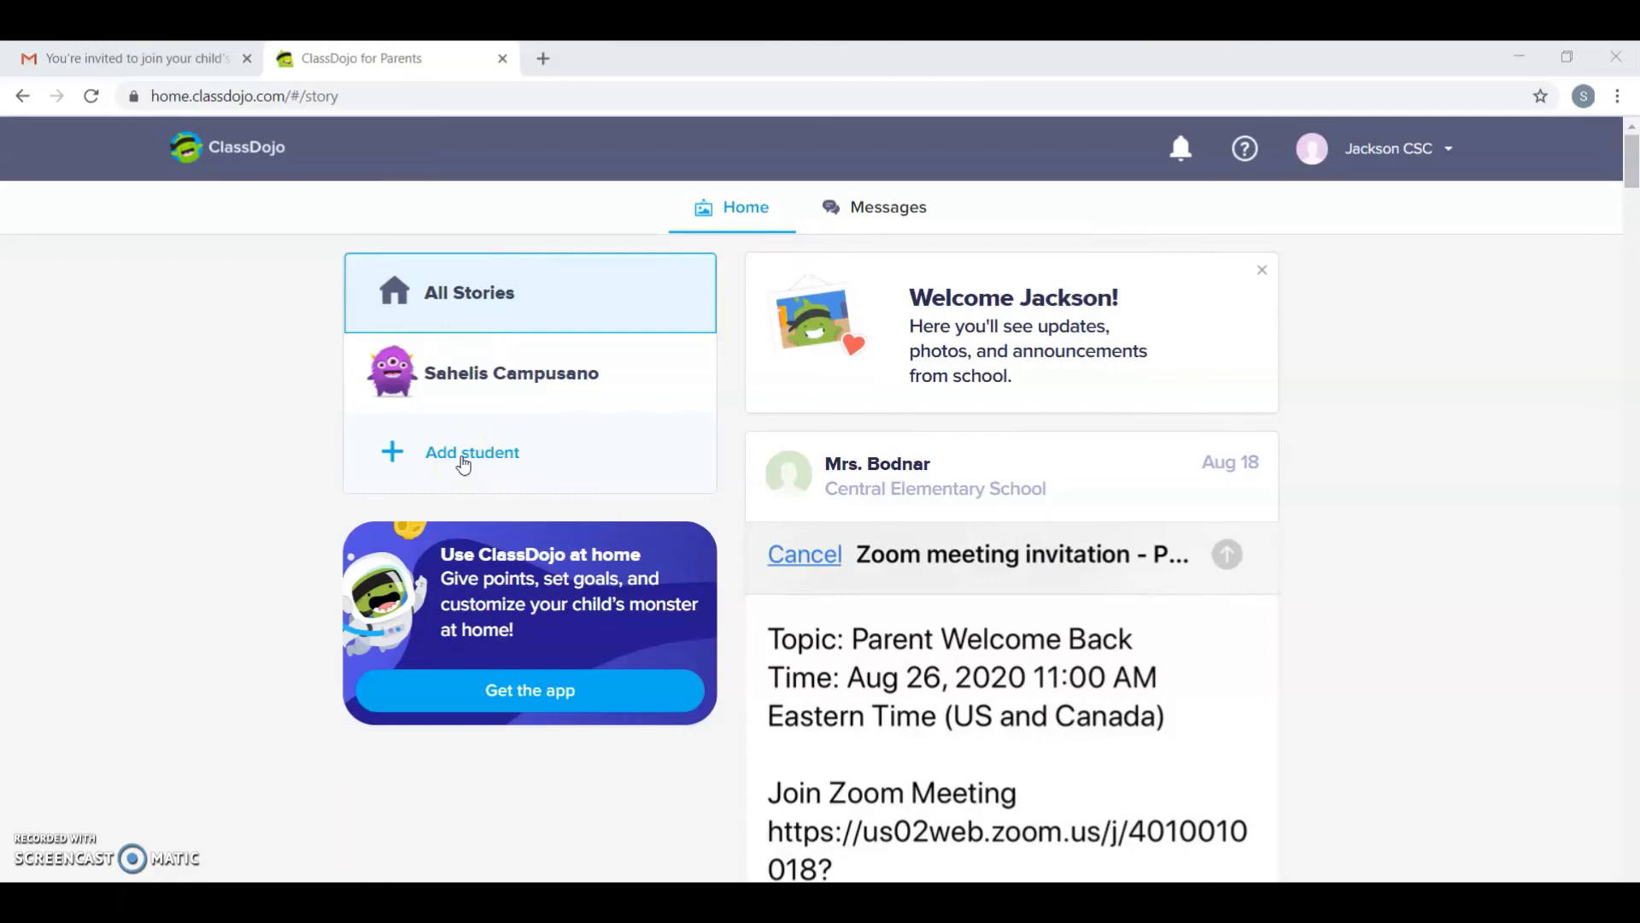
- Filter the feed to the child's own stories, then go to Messages with the child's teacher
{"action": "left_click", "coordinate": [545, 370]}
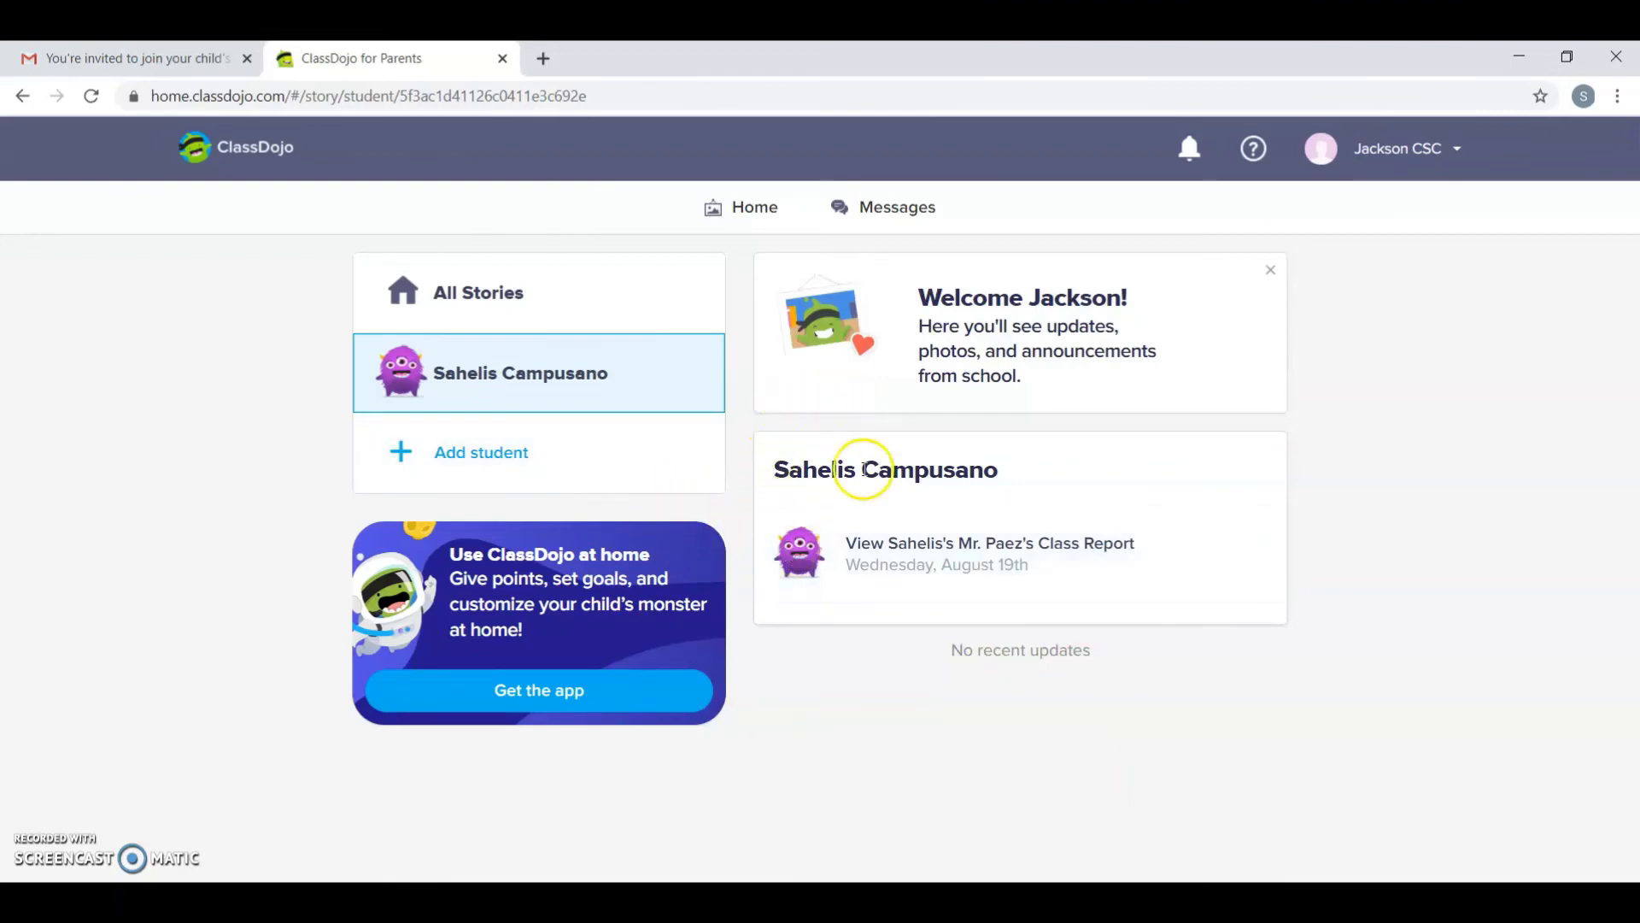
{"action": "left_click", "coordinate": [866, 217]}
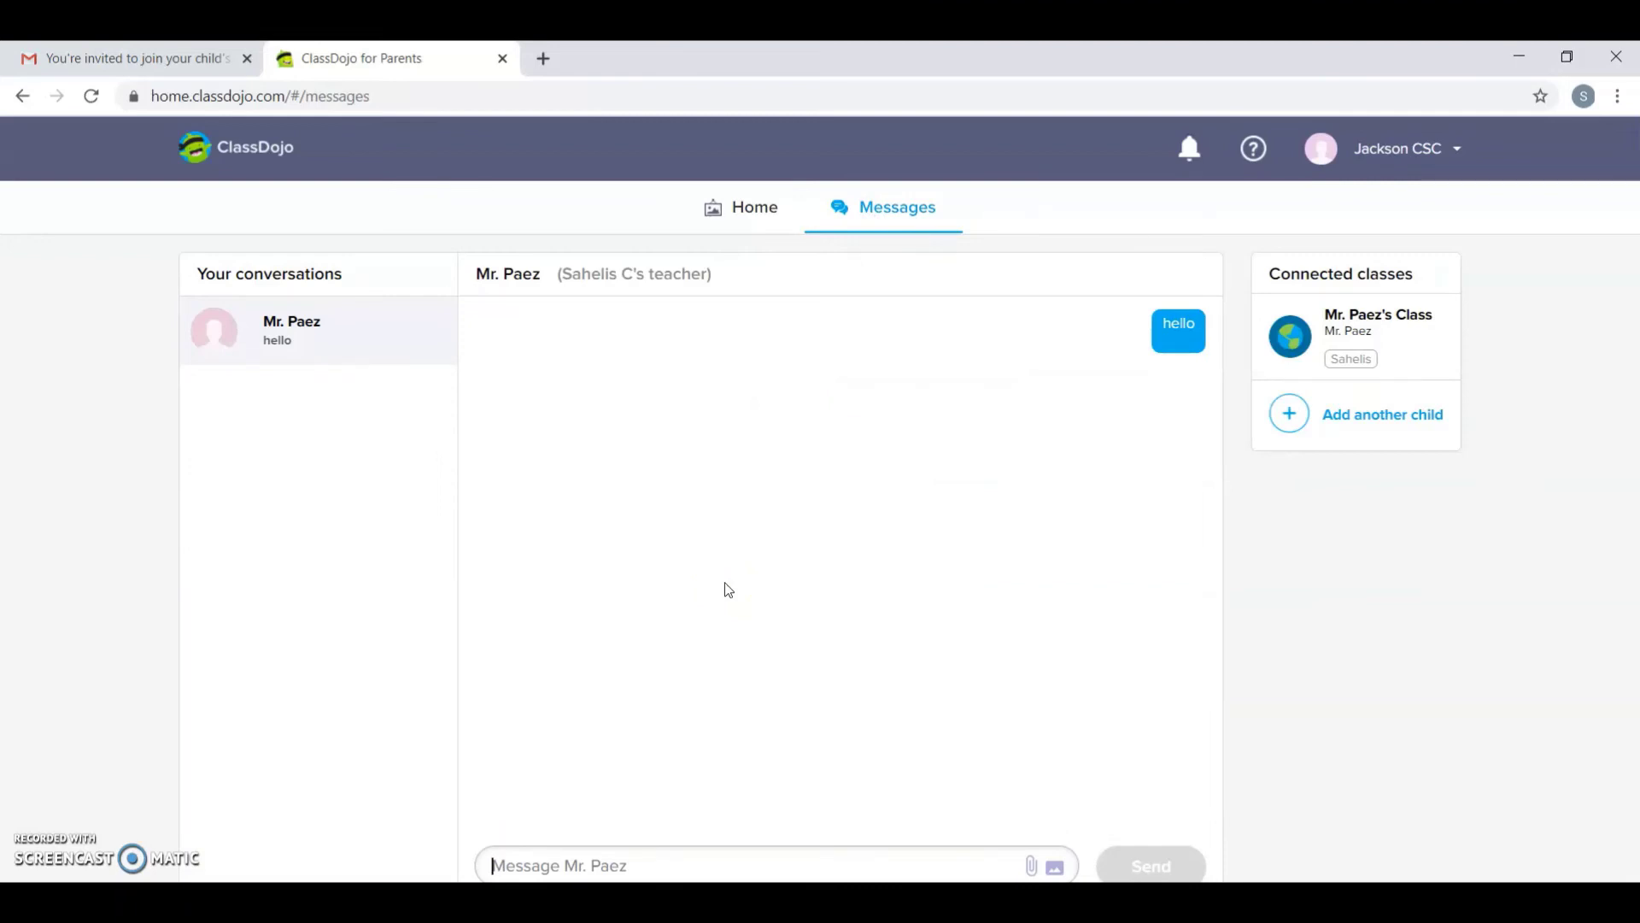
- Send the teacher a Spanish message starting 'Hola, puede informarme' asking how the child is doing in class
{"action": "left_click", "coordinate": [744, 862]}
{"action": "type", "text": "Hola"}
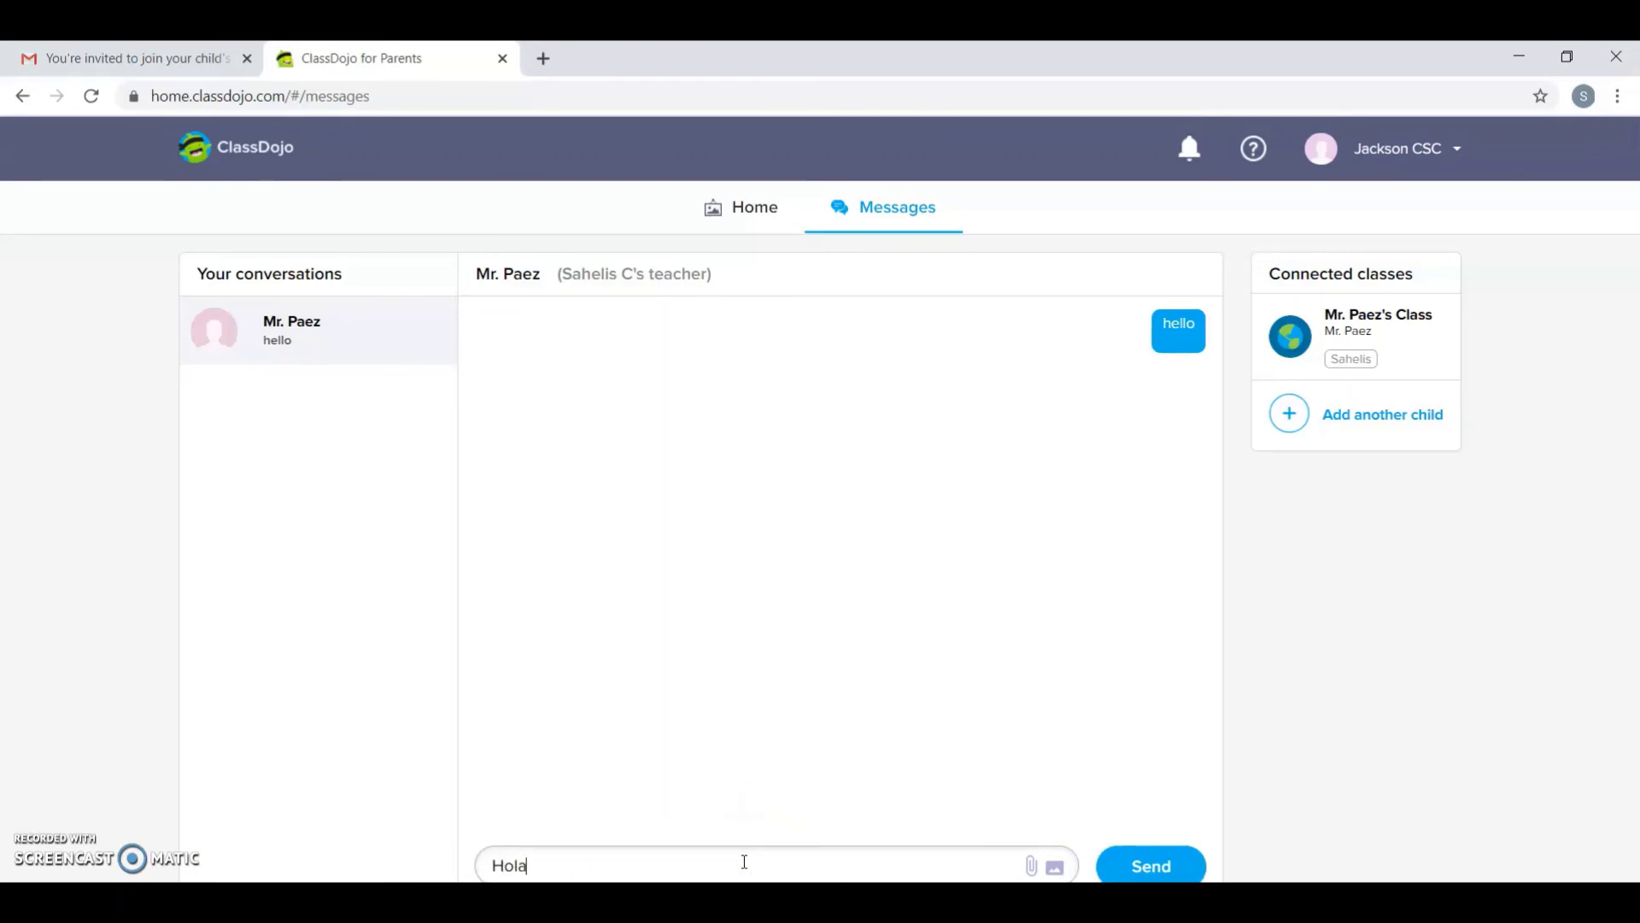
{"action": "type", "text": " puede informa"}
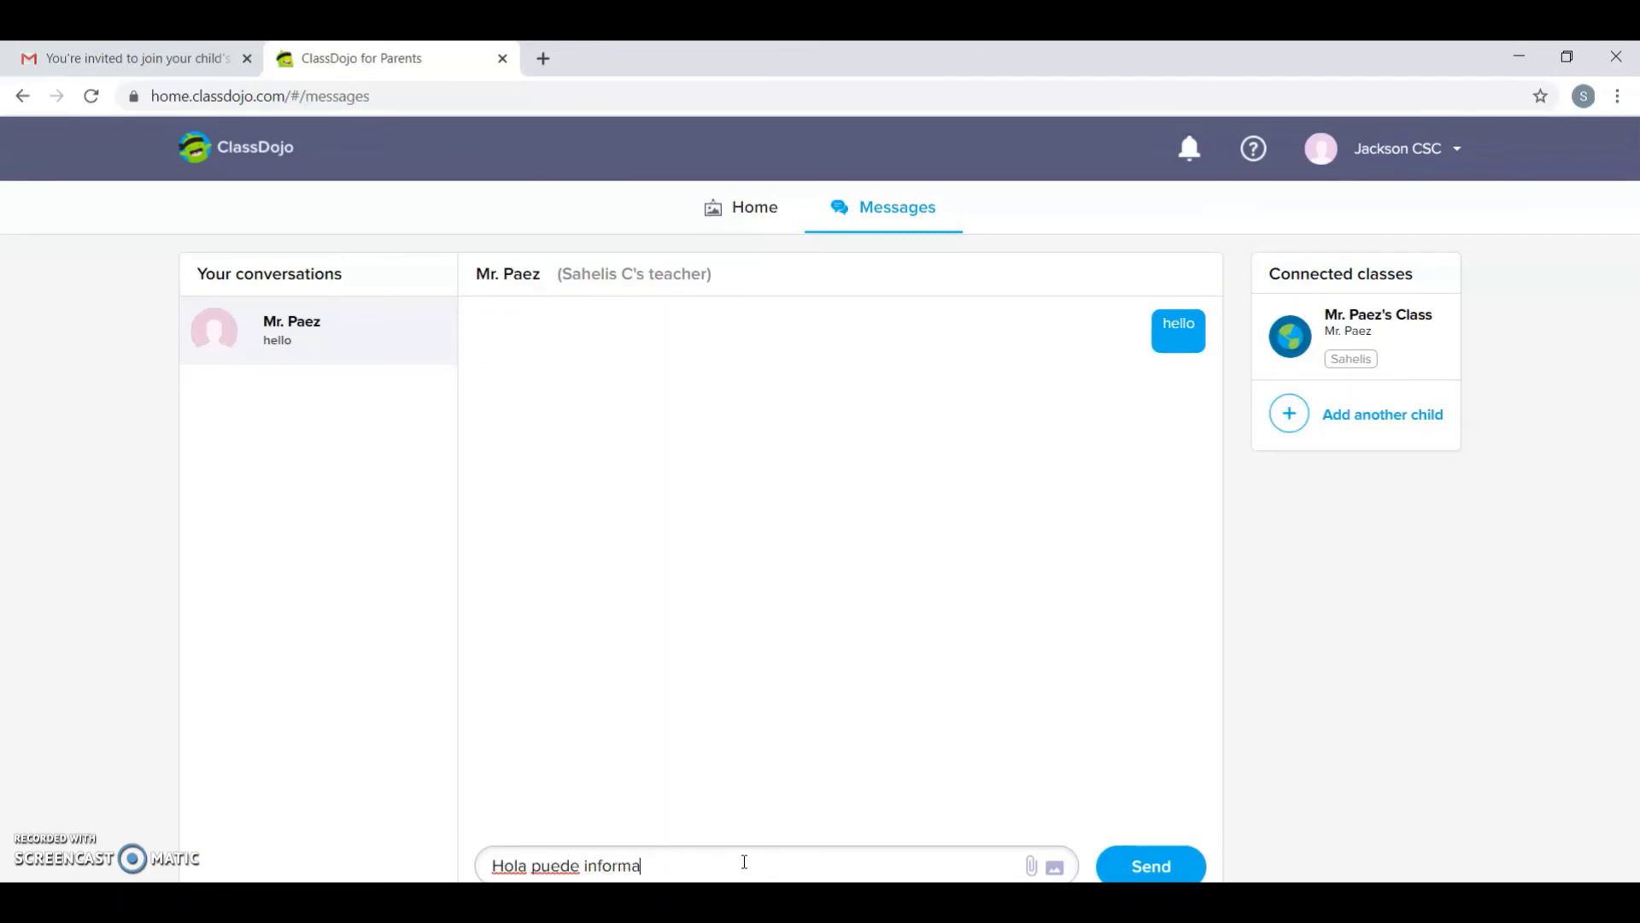
{"action": "type", "text": "rme sobre como"}
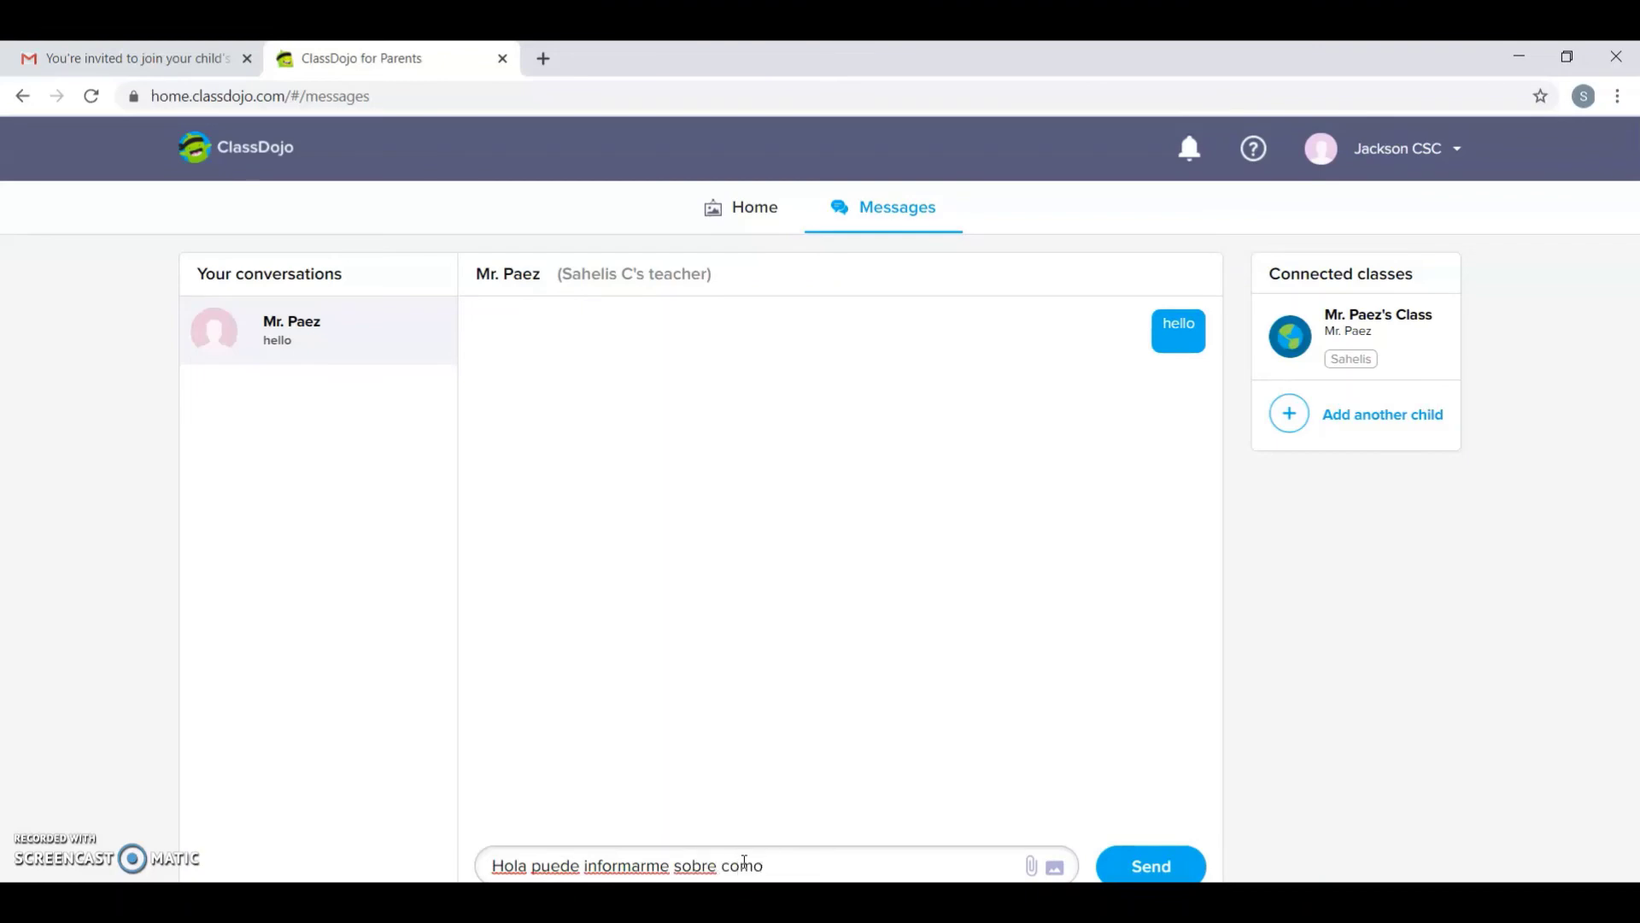
{"action": "type", "text": " le esta yendo"}
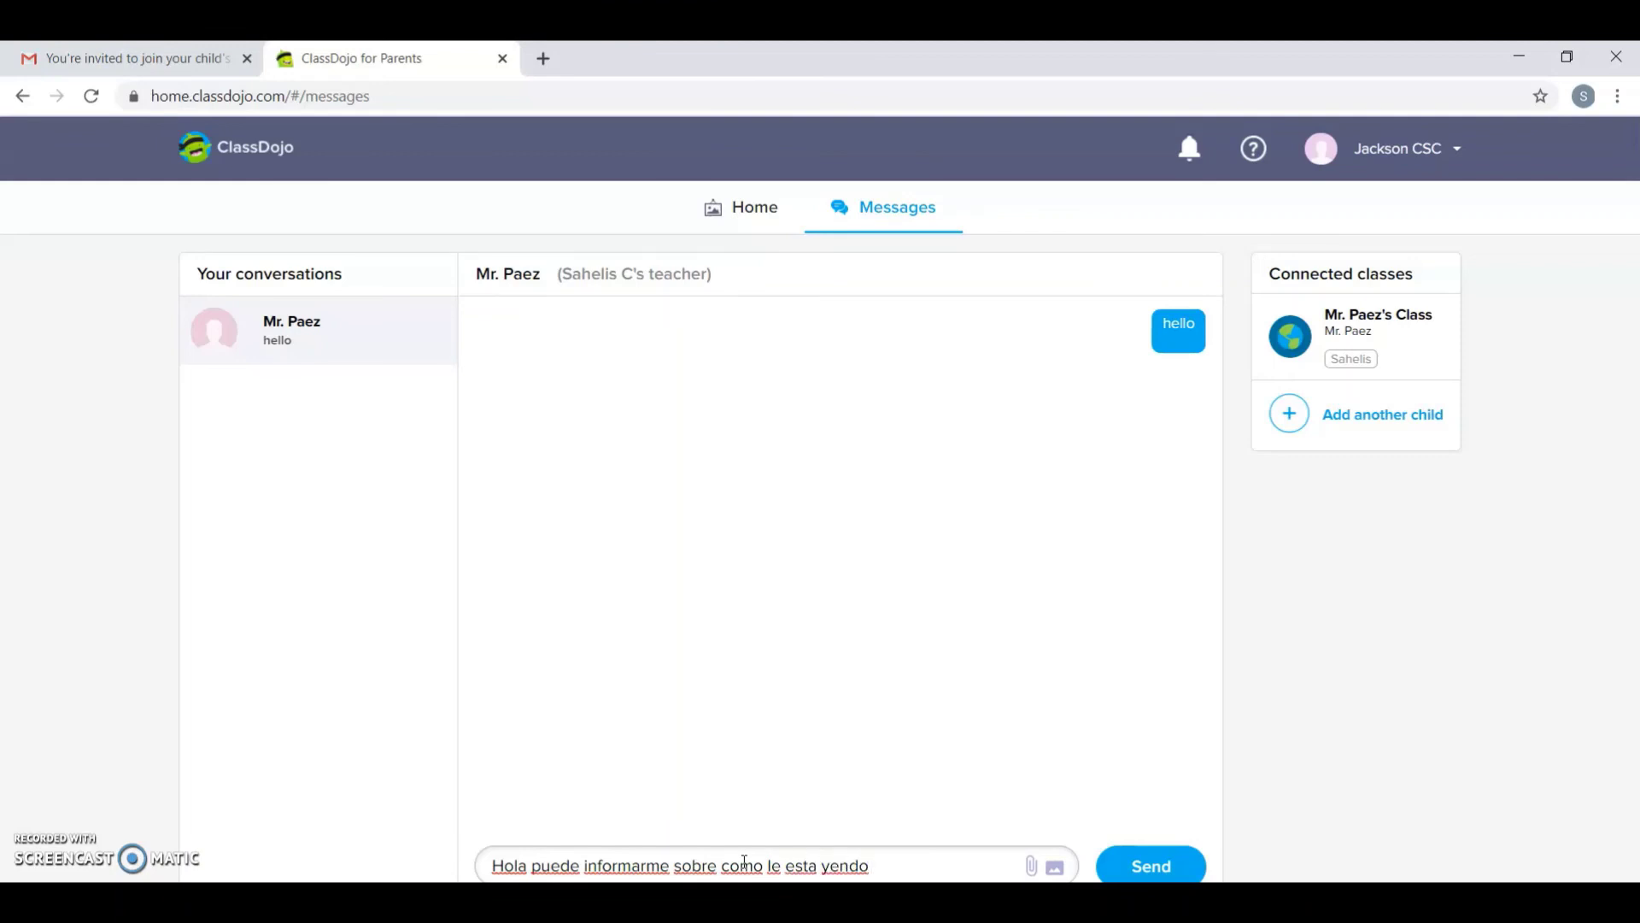
{"action": "type", "text": " a sahelis en clase?"}
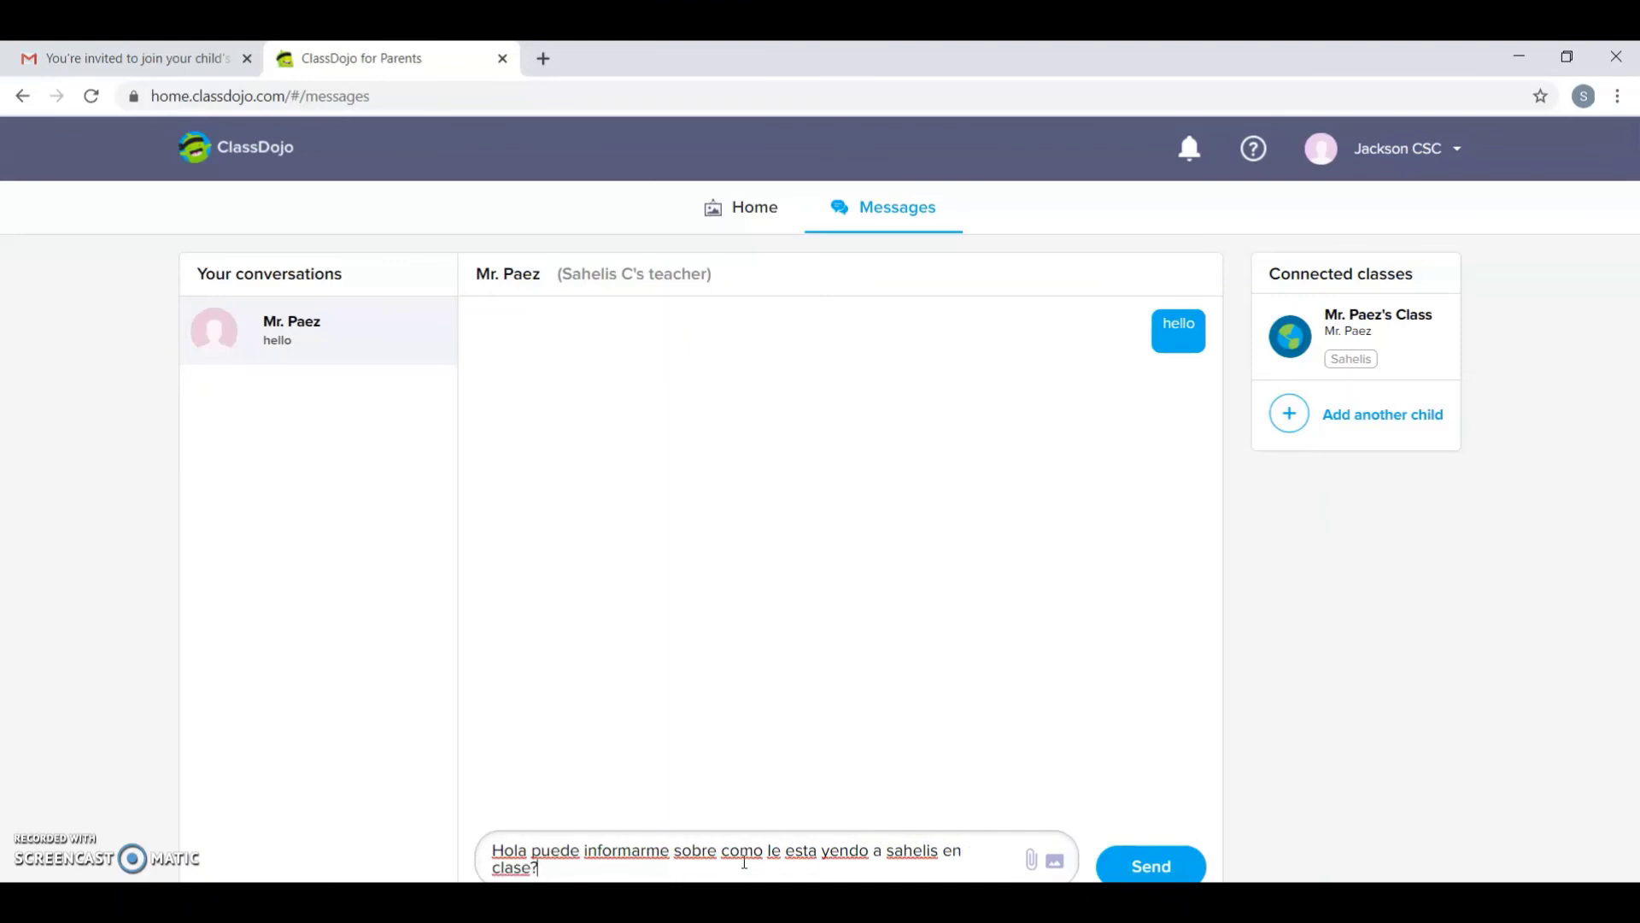
{"action": "key", "text": "Return"}
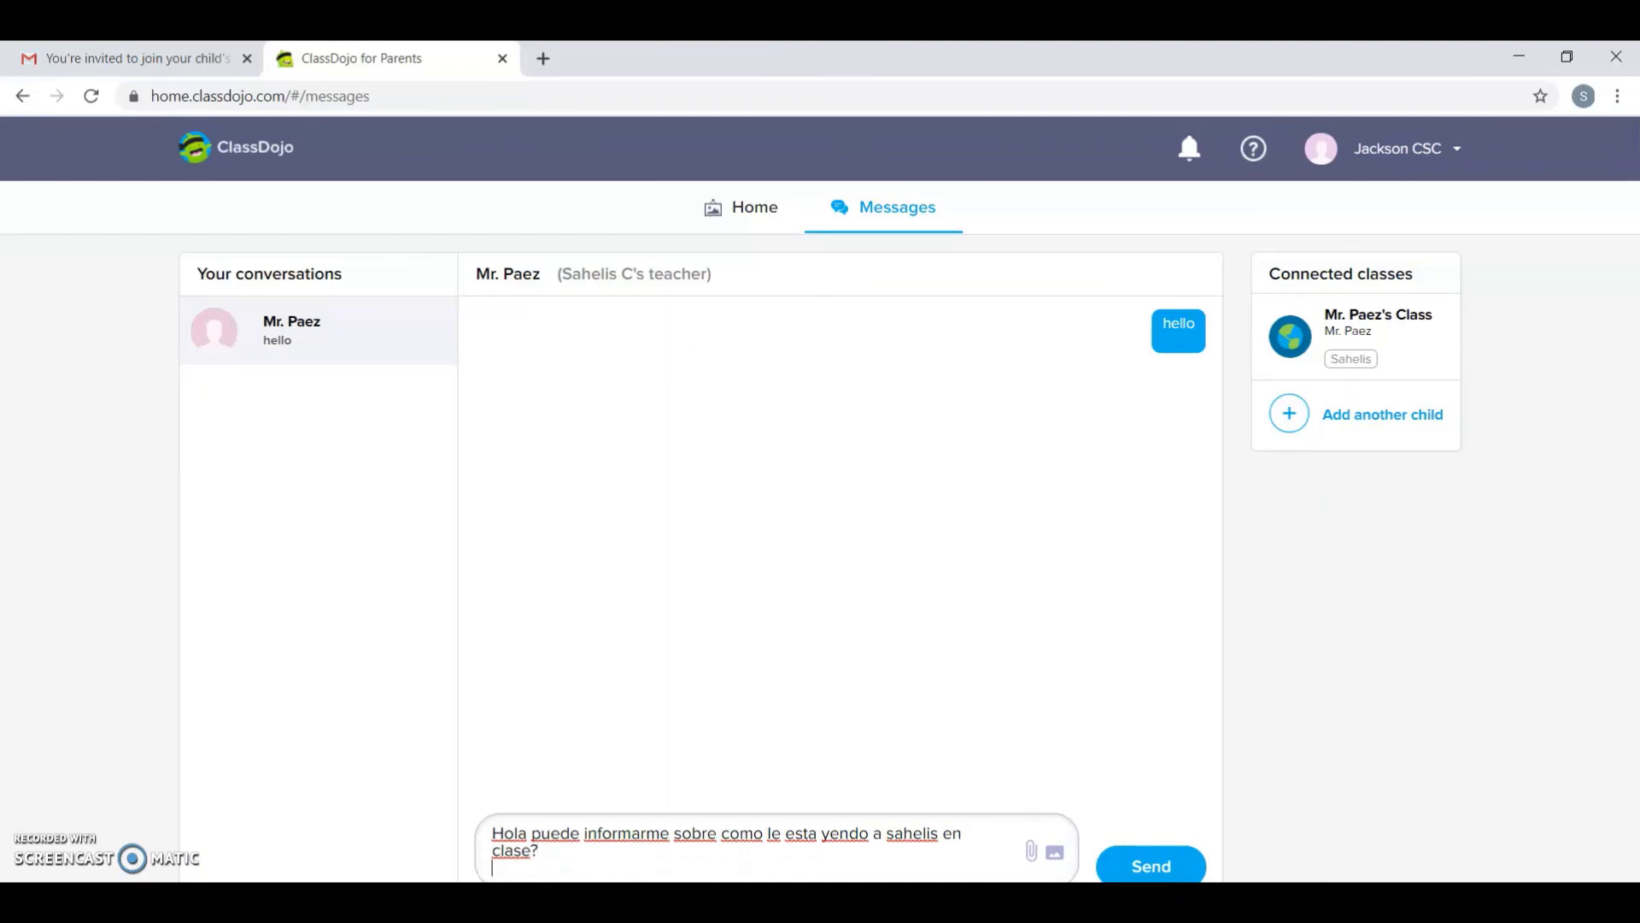
{"action": "left_click", "coordinate": [1126, 865]}
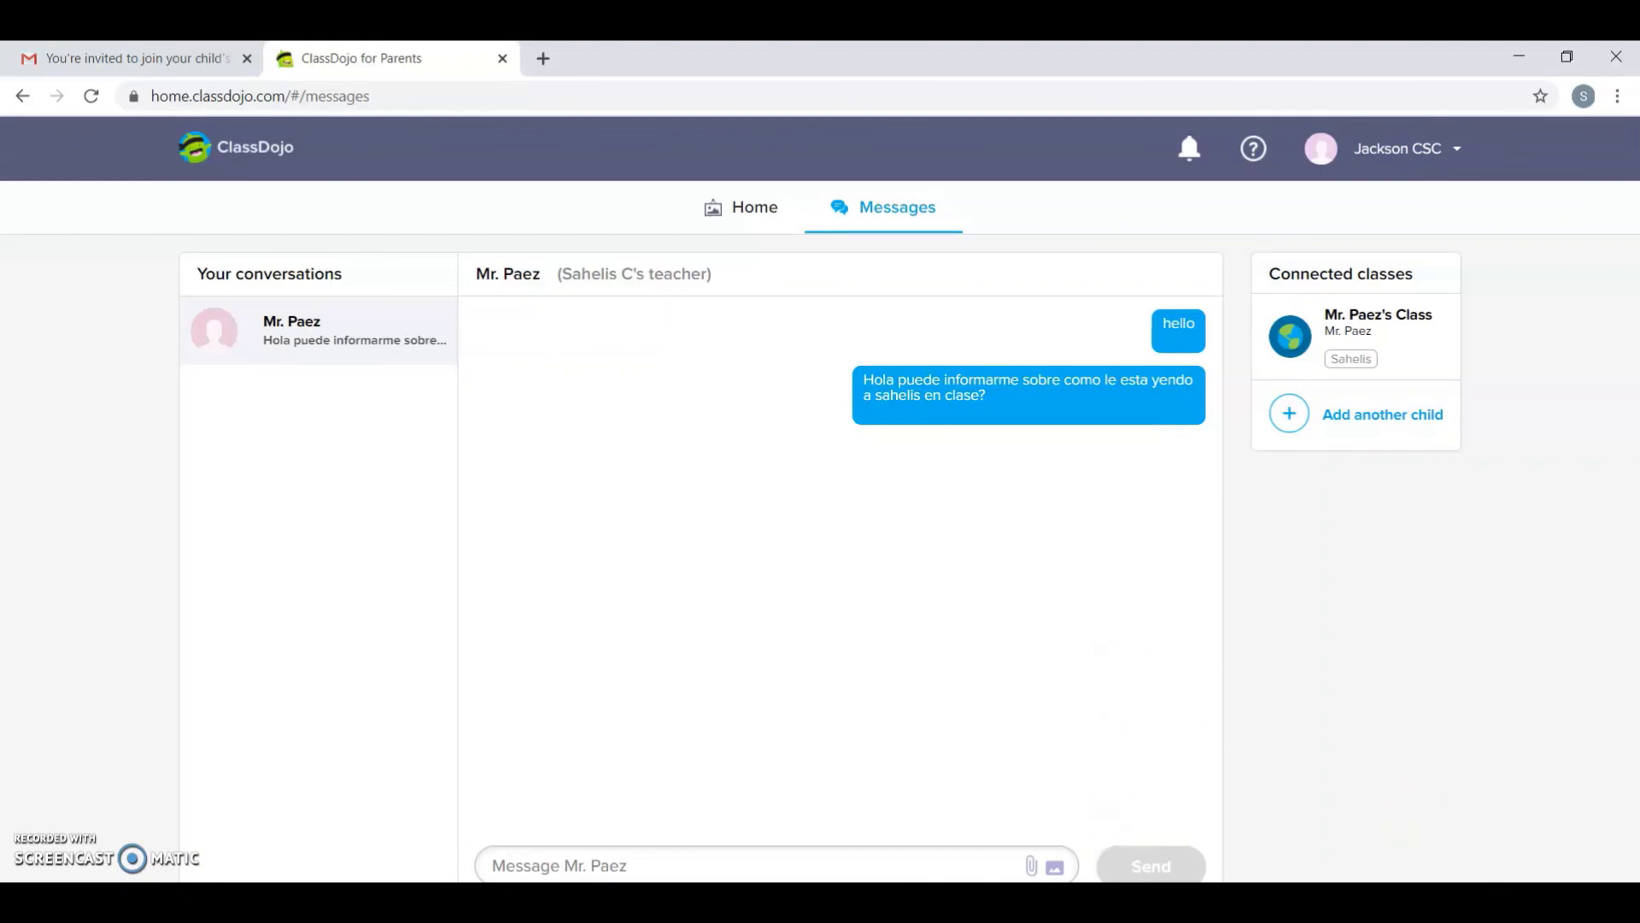
- Return to the top of the home feed, showing the Aug 26 Parent Welcome Back invitation, and open the account menu
{"action": "left_click", "coordinate": [1034, 870]}
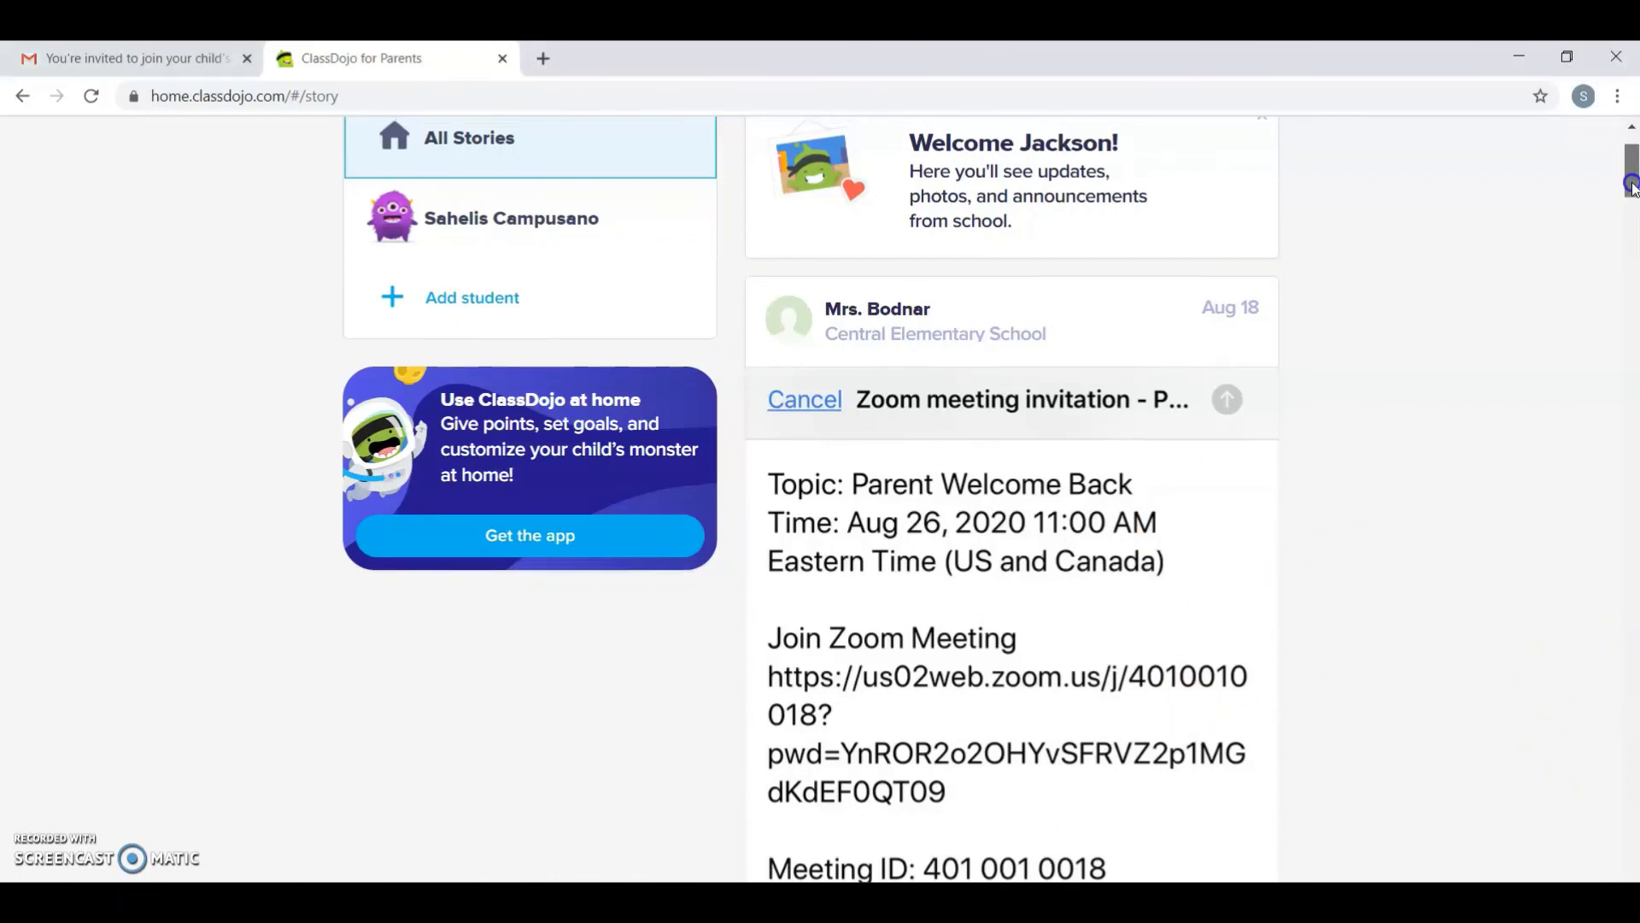
{"action": "left_click_drag", "start_coordinate": [1634, 186], "coordinate": [1635, 162]}
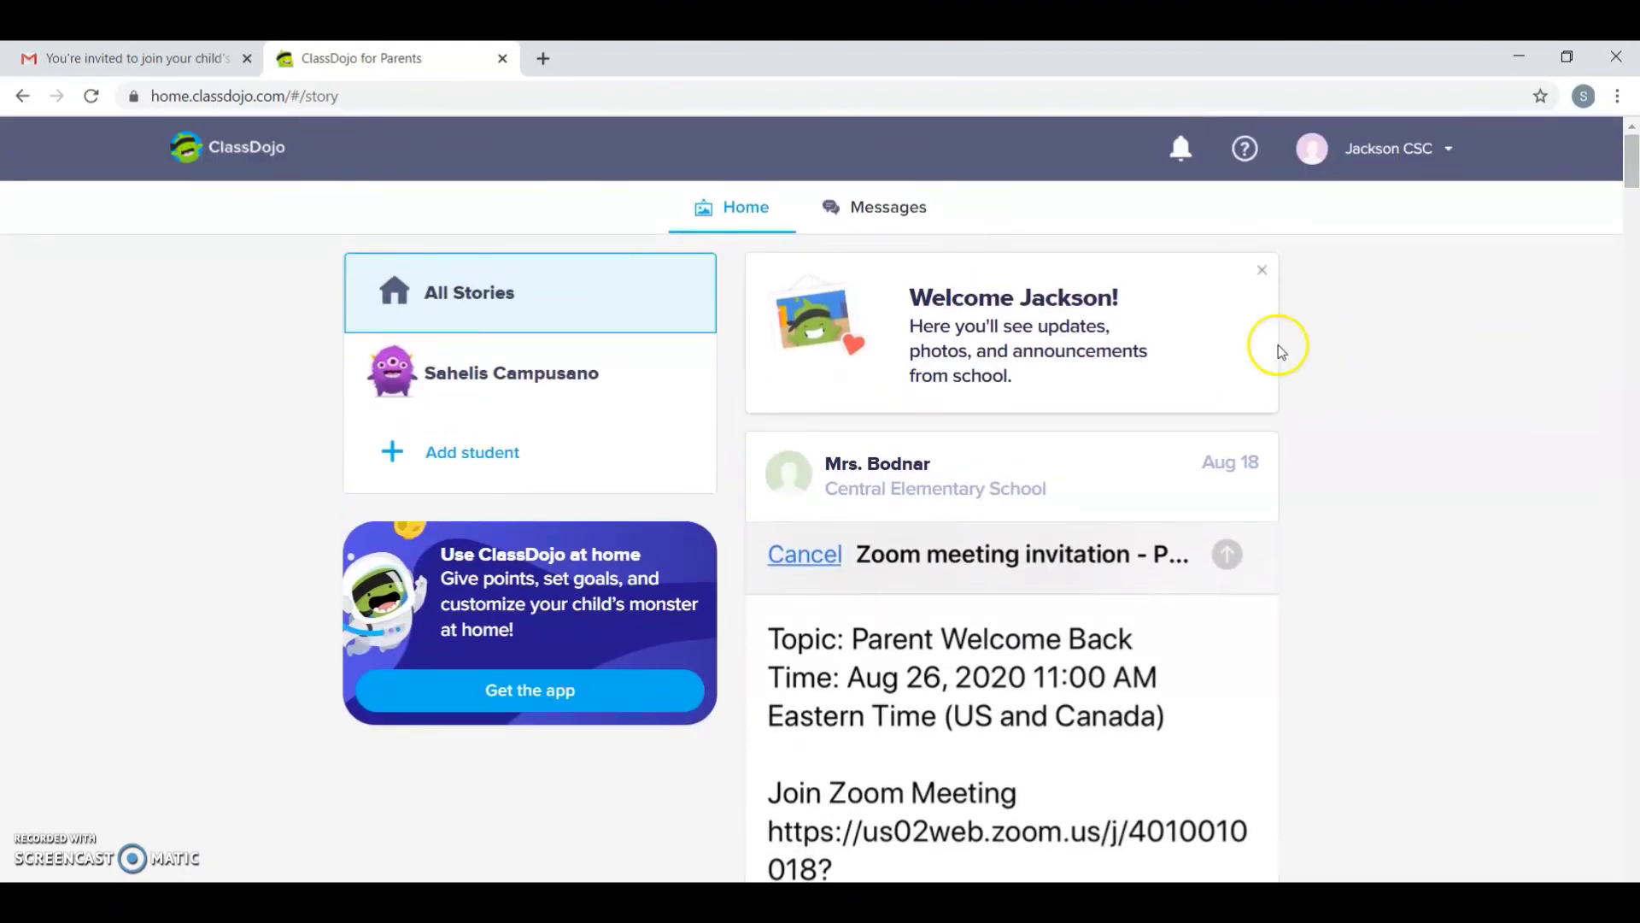
{"action": "left_click", "coordinate": [1380, 159]}
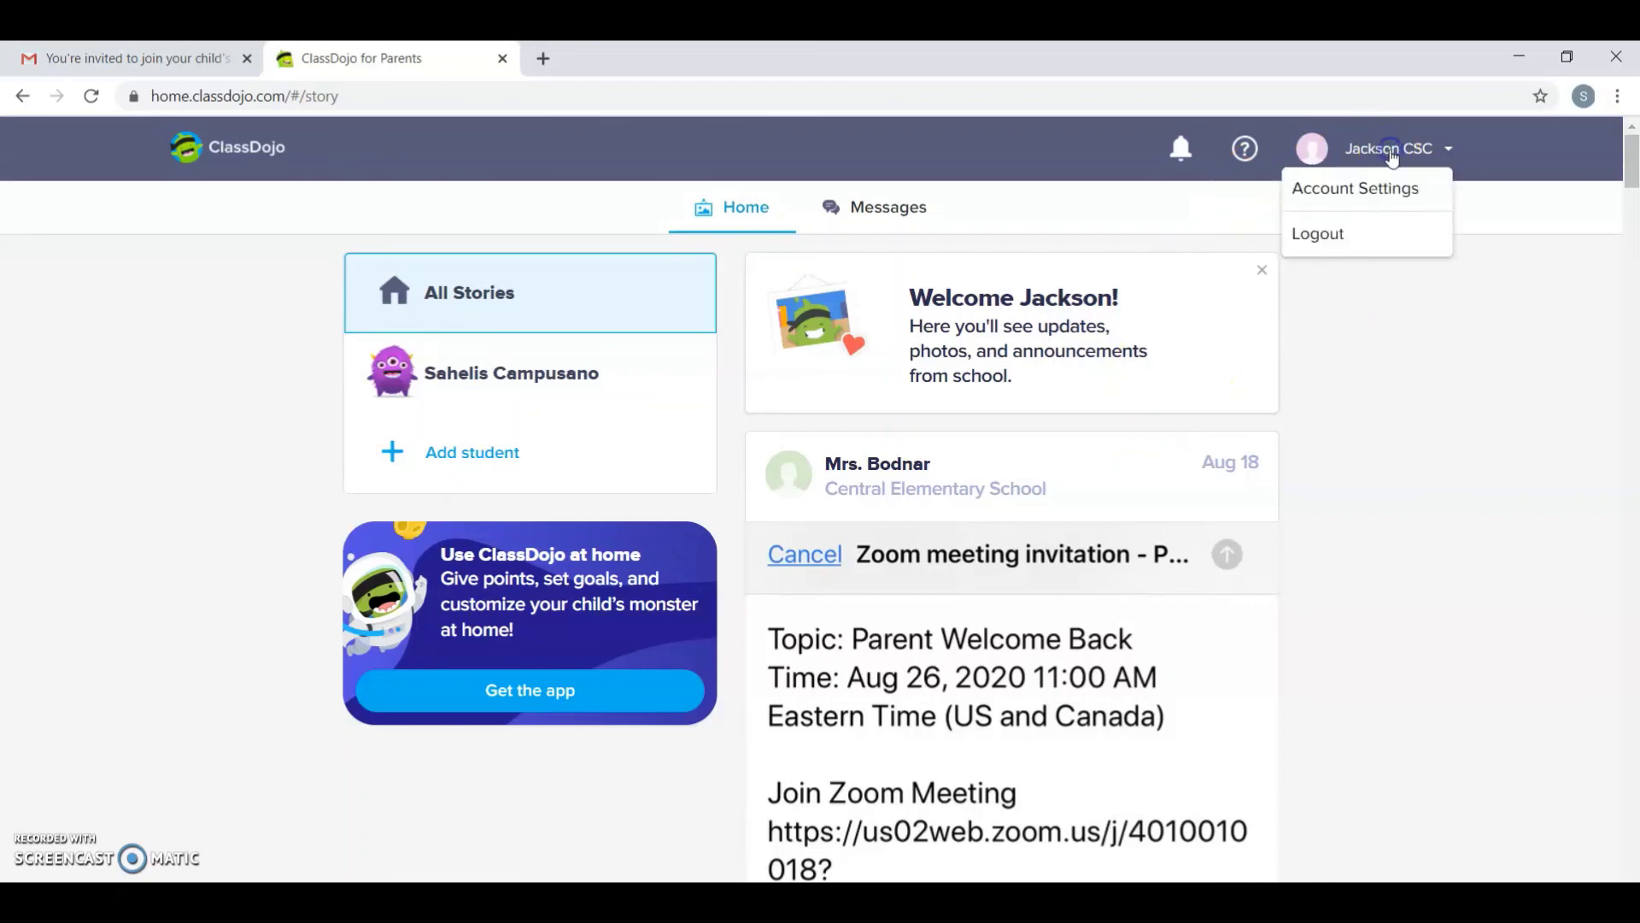
- In Account settings, list the available languages for the preference currently set to English (US)
{"action": "left_click", "coordinate": [1363, 209]}
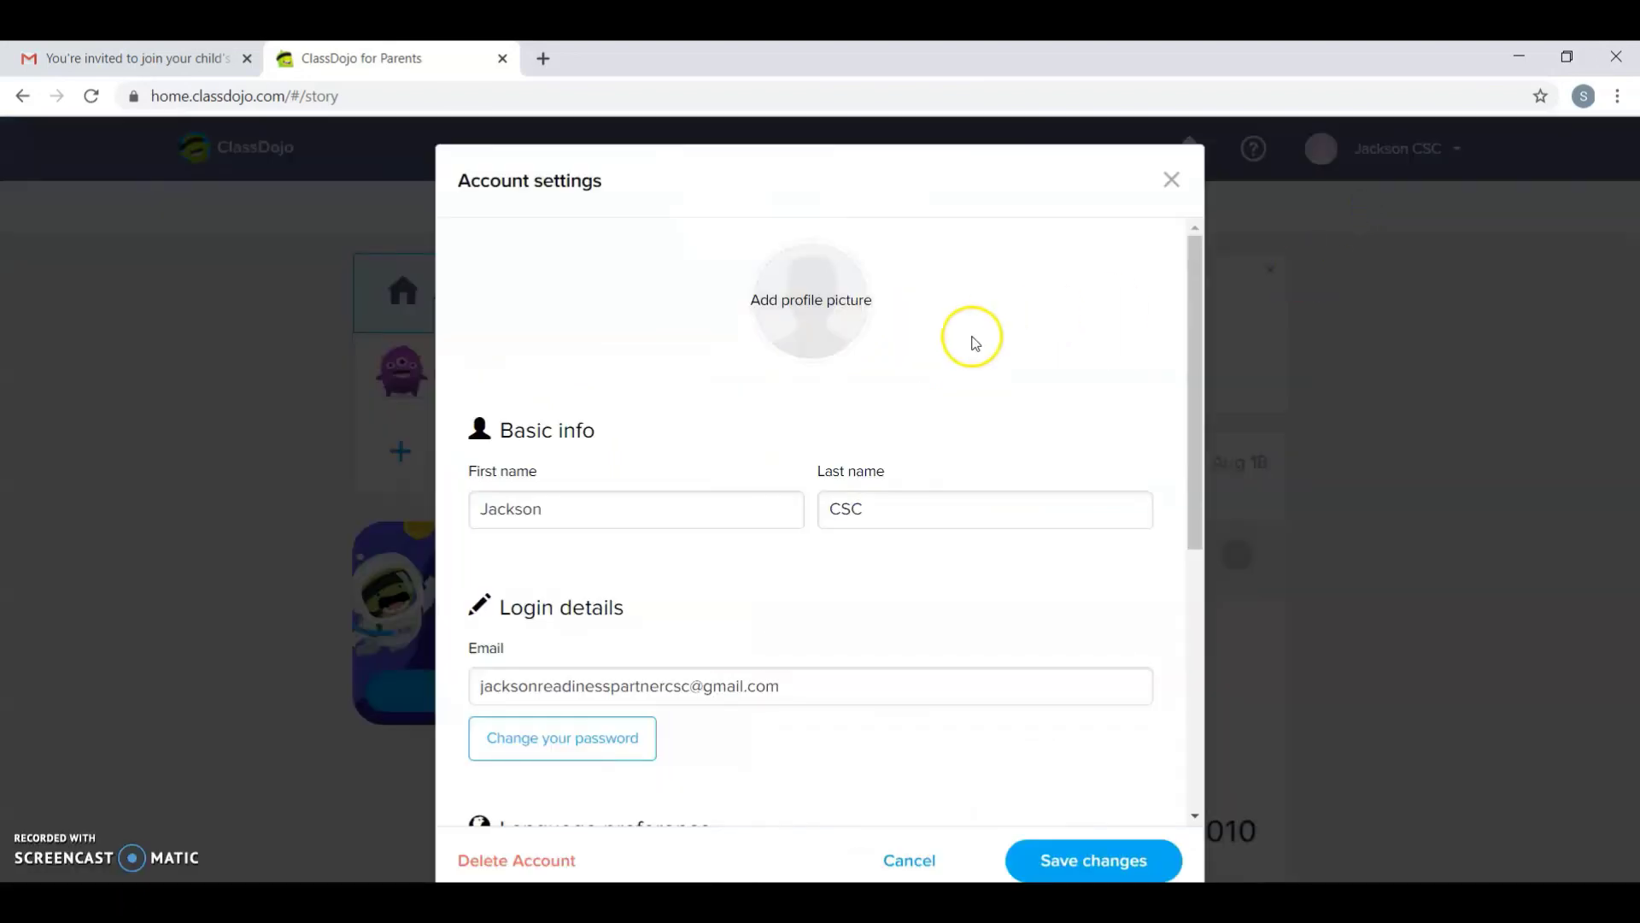
{"action": "left_click_drag", "start_coordinate": [1195, 337], "coordinate": [1191, 571]}
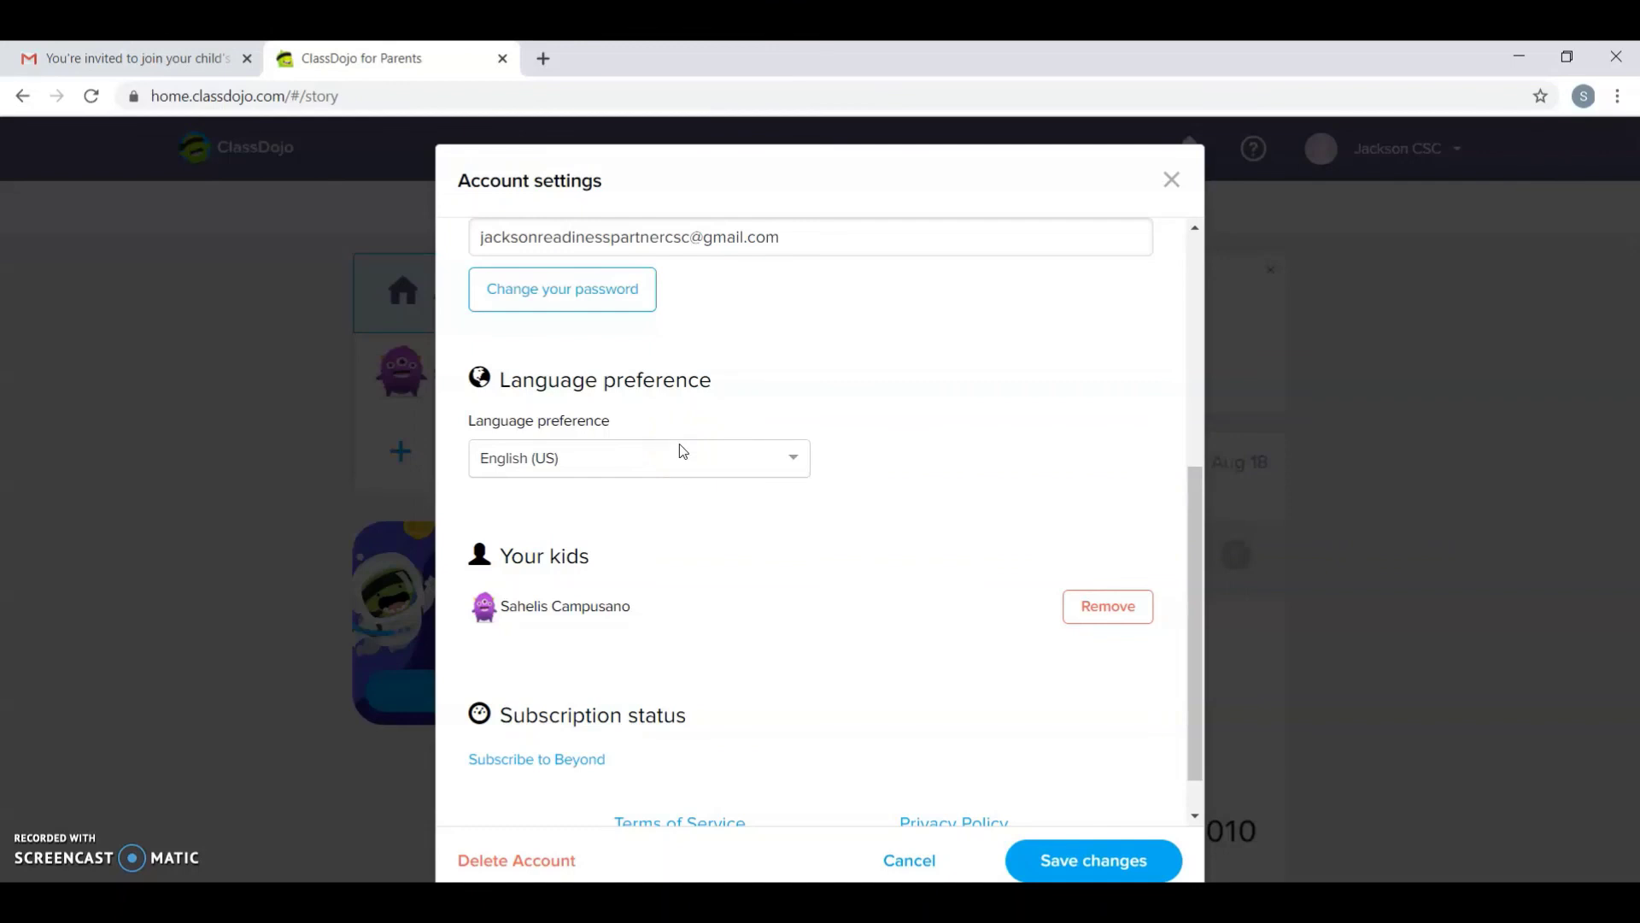
{"action": "left_click", "coordinate": [743, 455]}
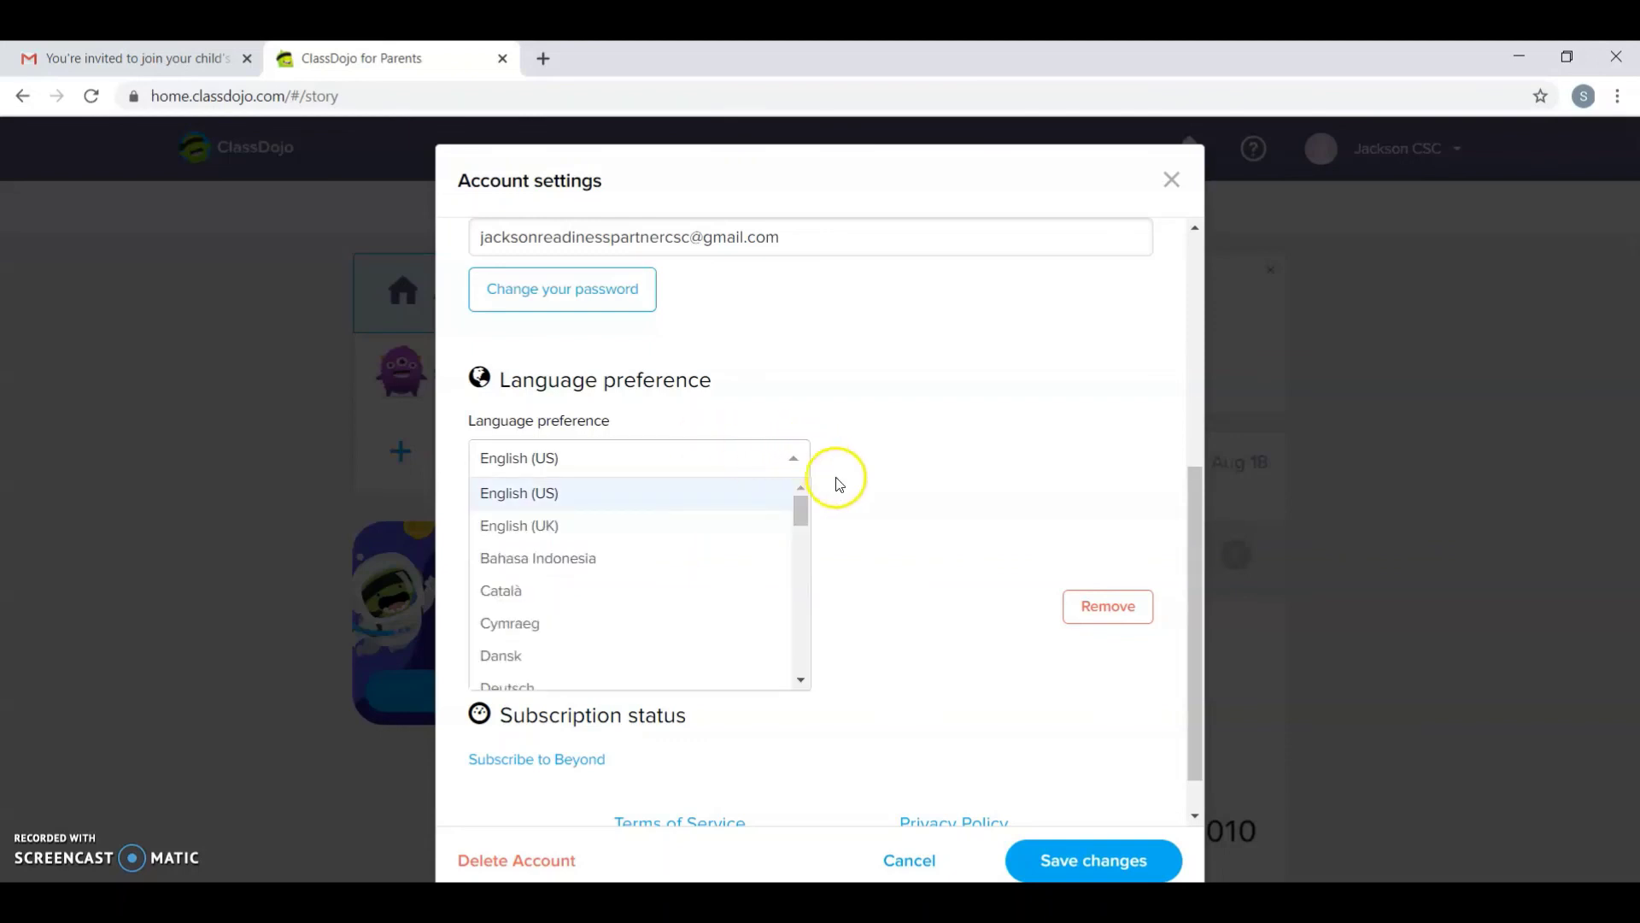